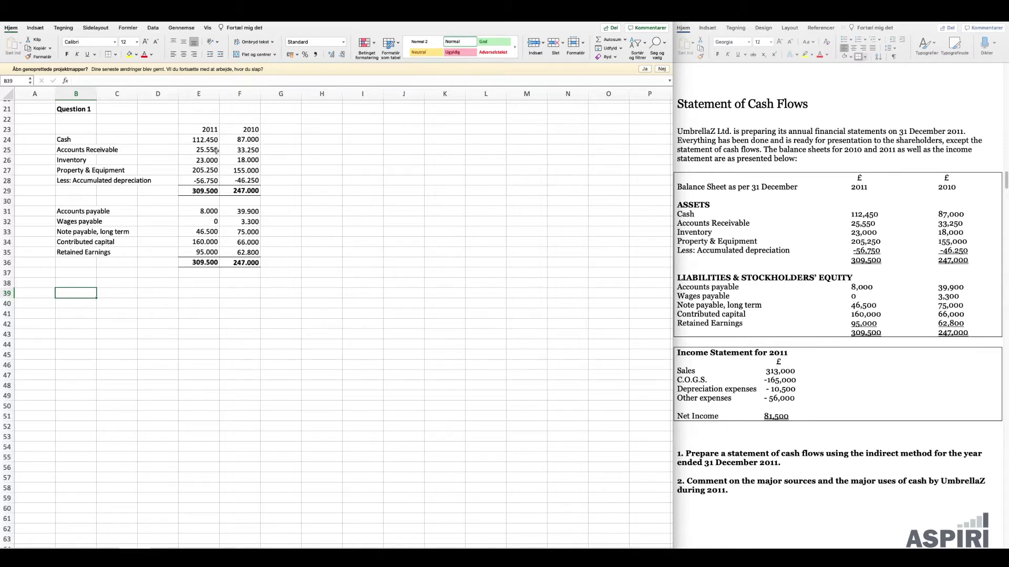
# Add the header "Change" in cell G22, beside the 2011 and 2010 balance sheet columns.
pyautogui.click(279, 120)
pyautogui.write('Change')
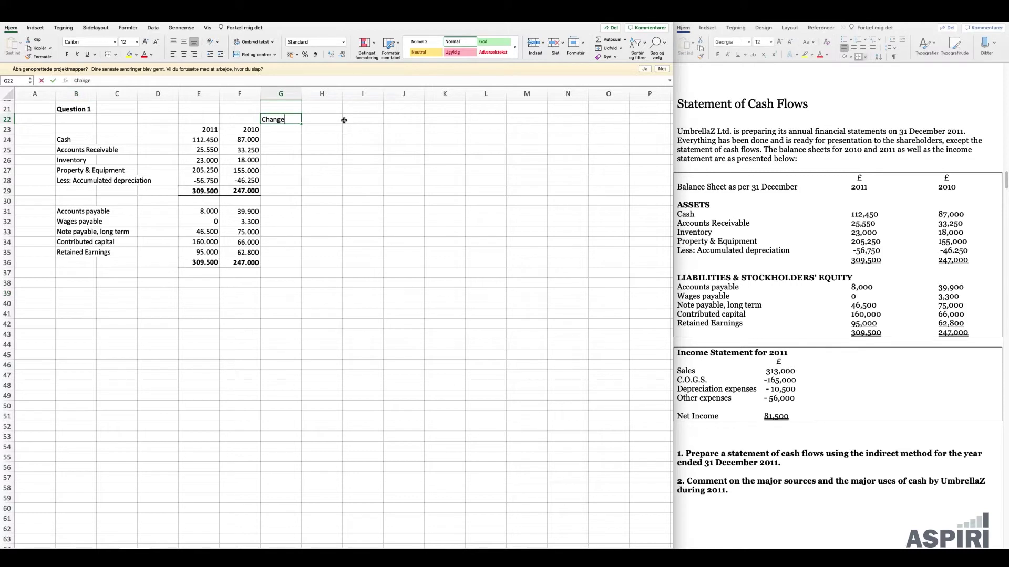
pyautogui.press('Return')
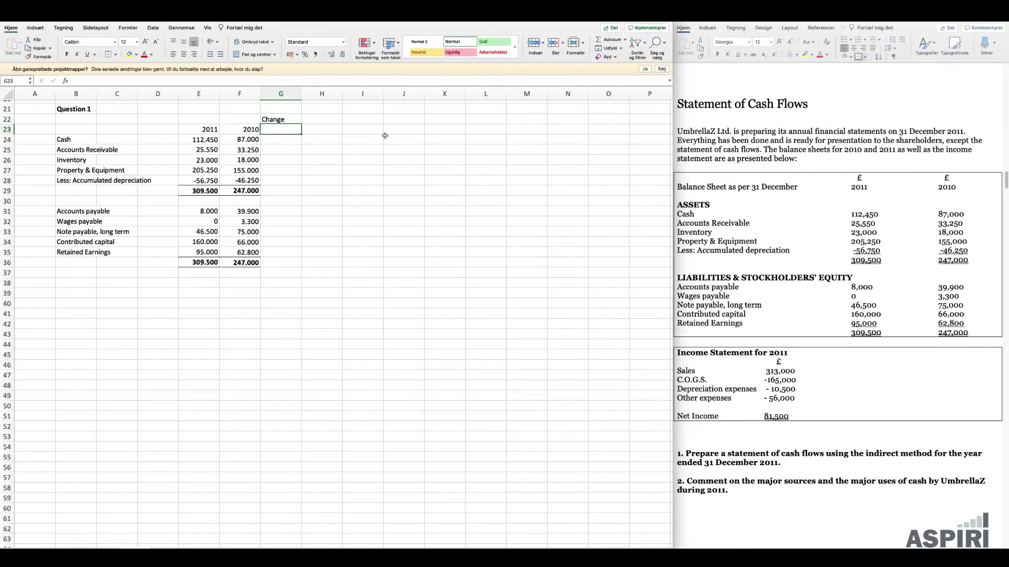
# Calculate the Cash change in G24 with =(E24-F24) and fill the formula down to G36.
pyautogui.click(280, 139)
pyautogui.write('=(')
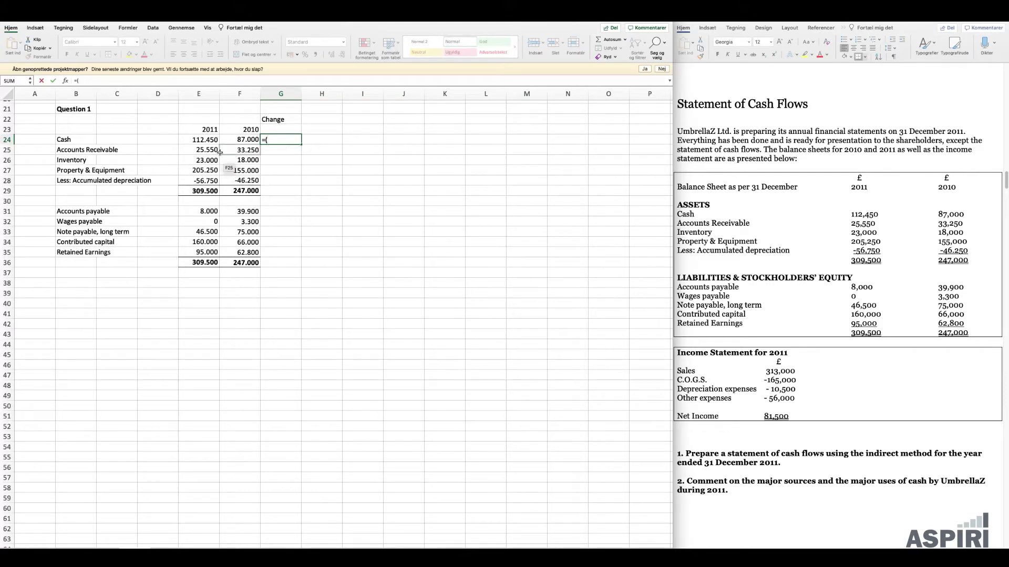
pyautogui.click(197, 145)
pyautogui.write('-')
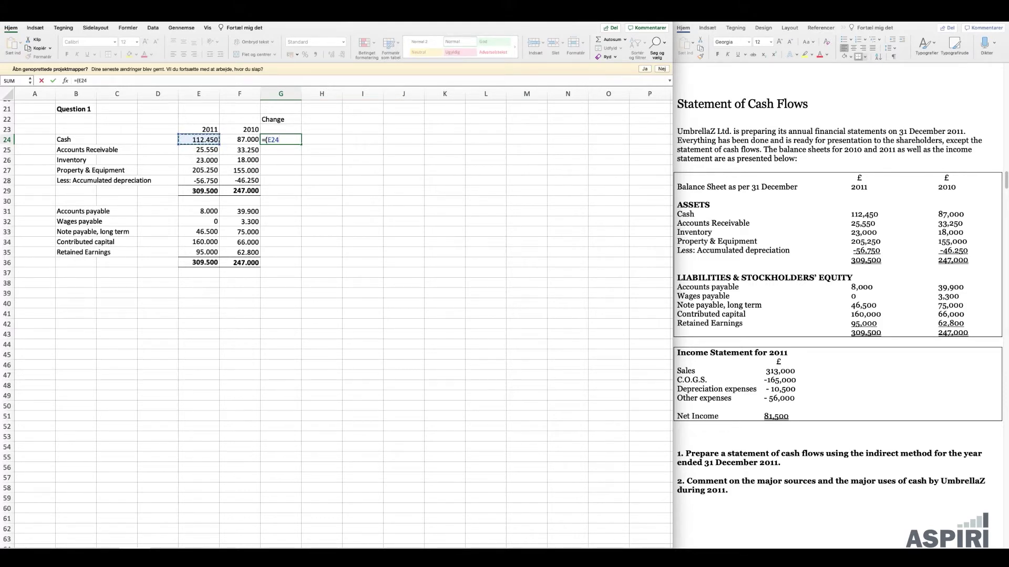
pyautogui.click(249, 139)
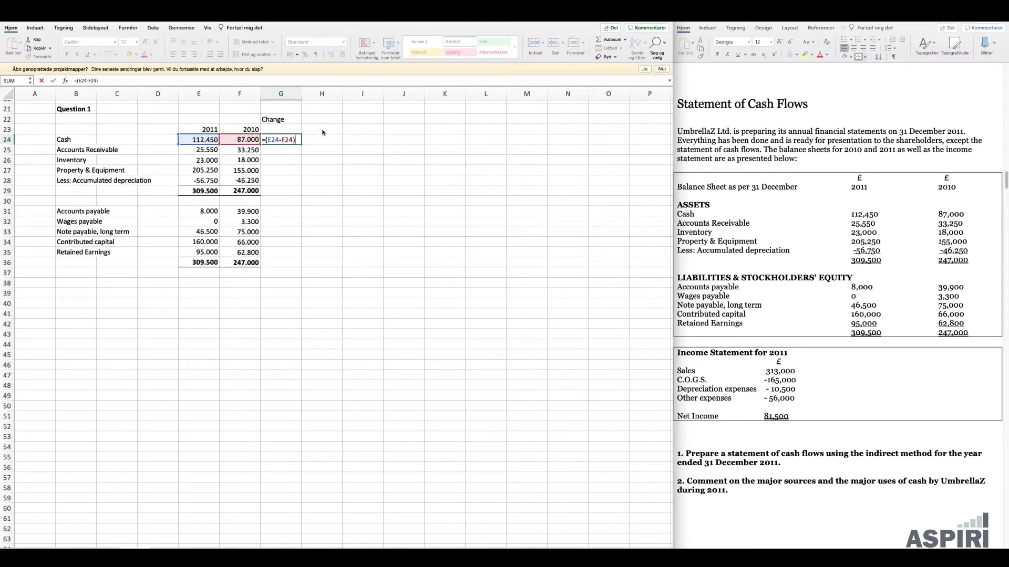
pyautogui.press('Return')
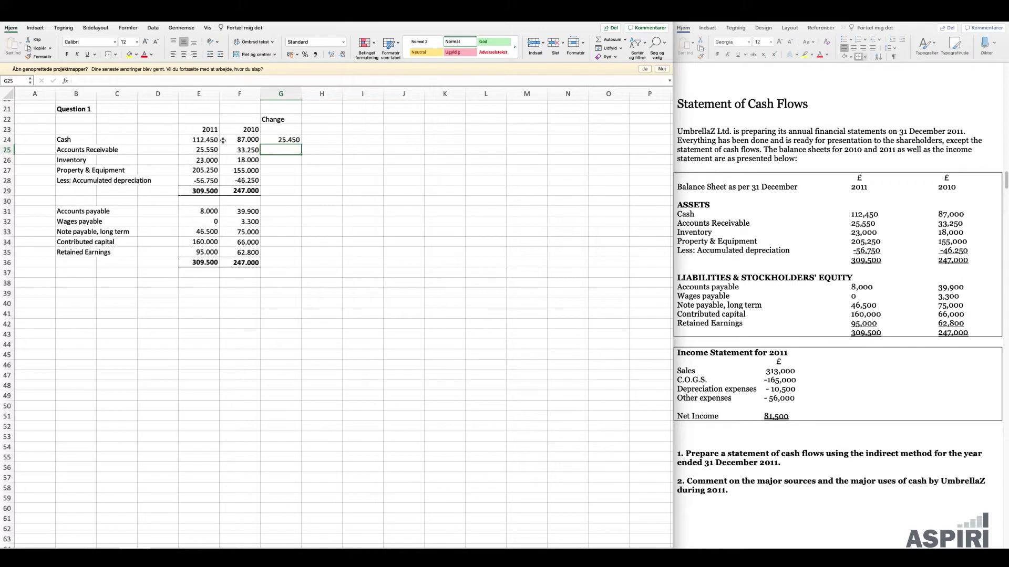
pyautogui.click(296, 140)
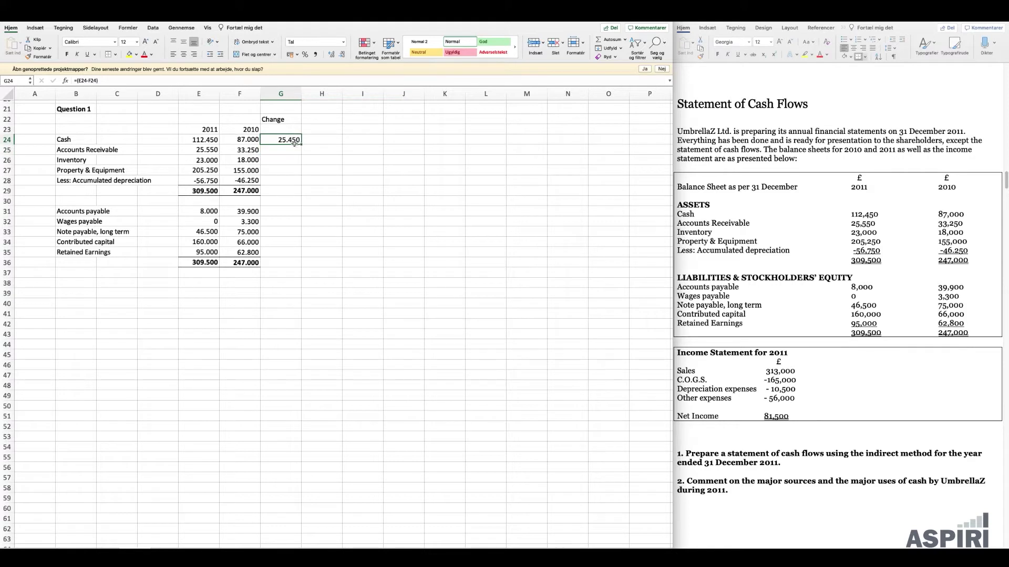
pyautogui.moveTo(304, 147); pyautogui.dragTo(304, 265)
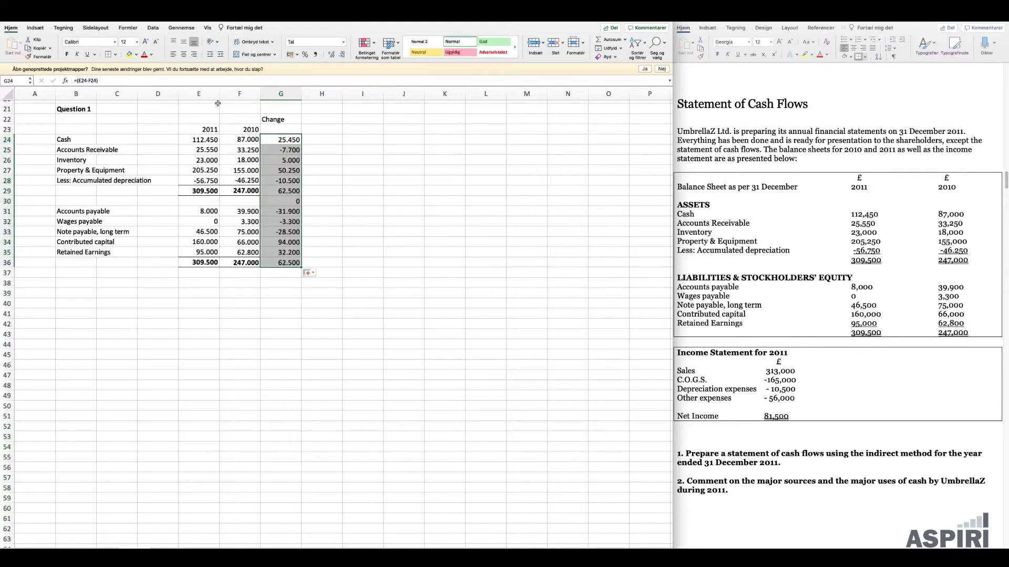
# Fill the Change column from G22 to G36 with yellow and centre its contents.
pyautogui.moveTo(269, 118); pyautogui.dragTo(283, 262)
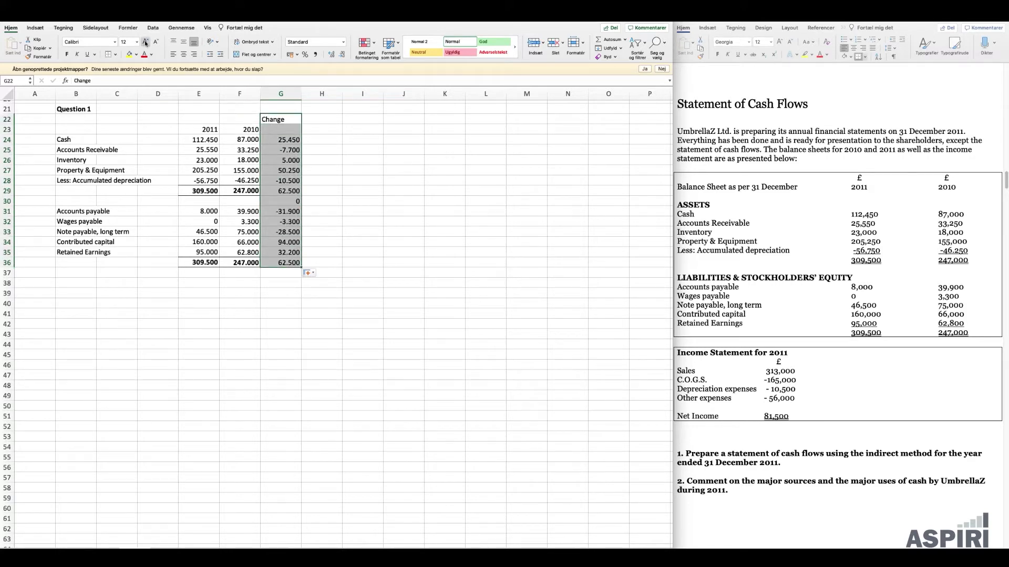
pyautogui.click(128, 54)
pyautogui.click(187, 55)
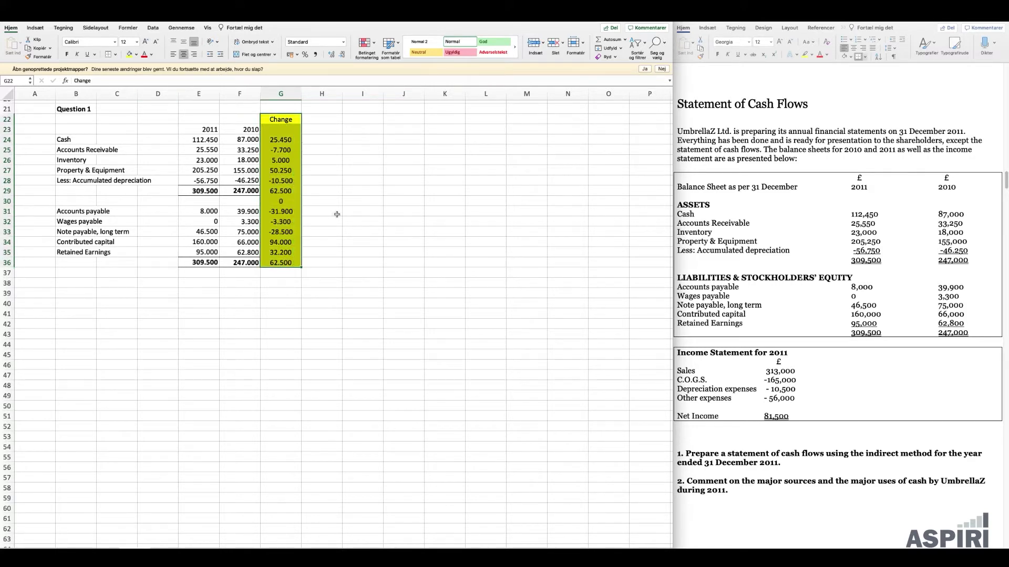
pyautogui.click(337, 214)
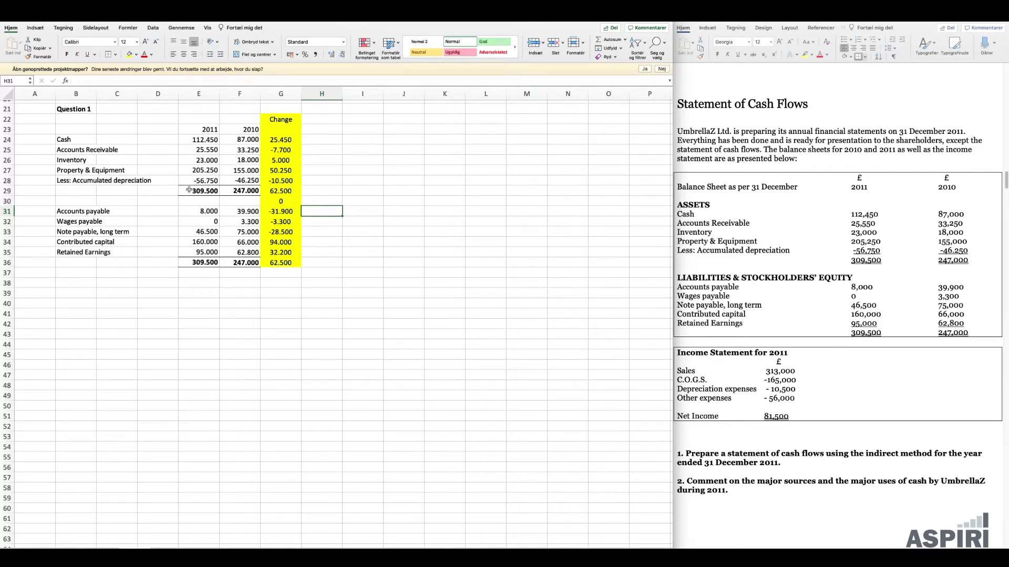
# Clear the change values in G29, G30 and G36, on the total and blank rows.
pyautogui.click(277, 191)
pyautogui.moveTo(277, 191); pyautogui.dragTo(279, 201)
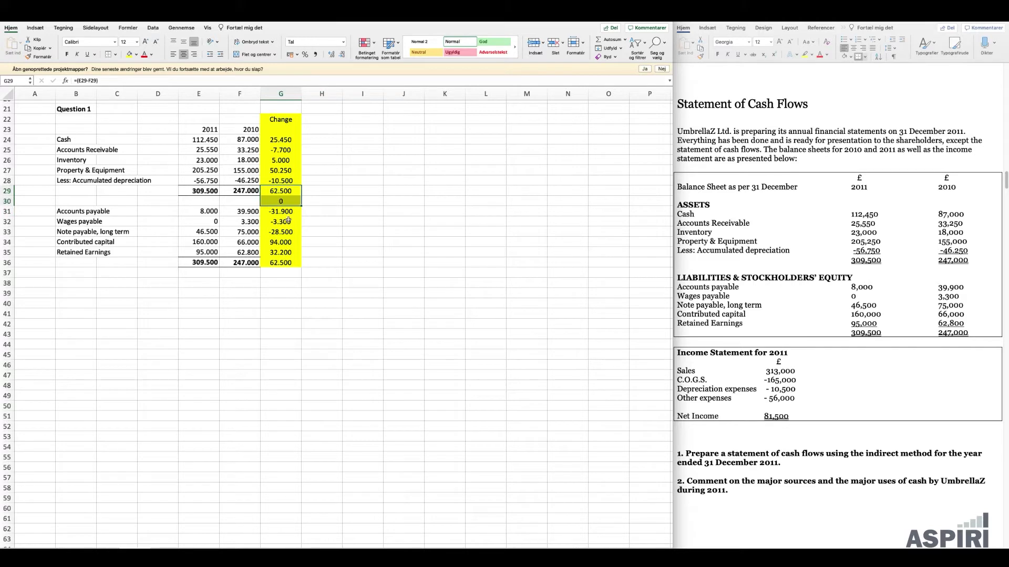
pyautogui.keyDown('super'); pyautogui.click(281, 264); pyautogui.keyUp('super')
pyautogui.press('Delete')
pyautogui.click(376, 217)
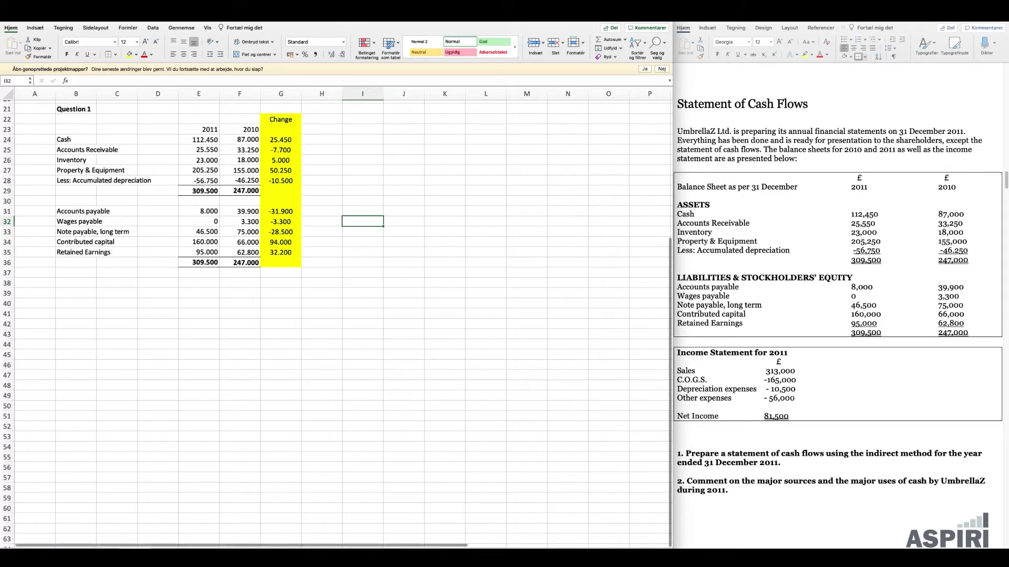
# Clear the Cash row's change value in G24.
pyautogui.moveTo(280, 141)
pyautogui.mouseDown()
pyautogui.moveTo(265, 156)
pyautogui.moveTo(264, 140)
pyautogui.mouseUp()
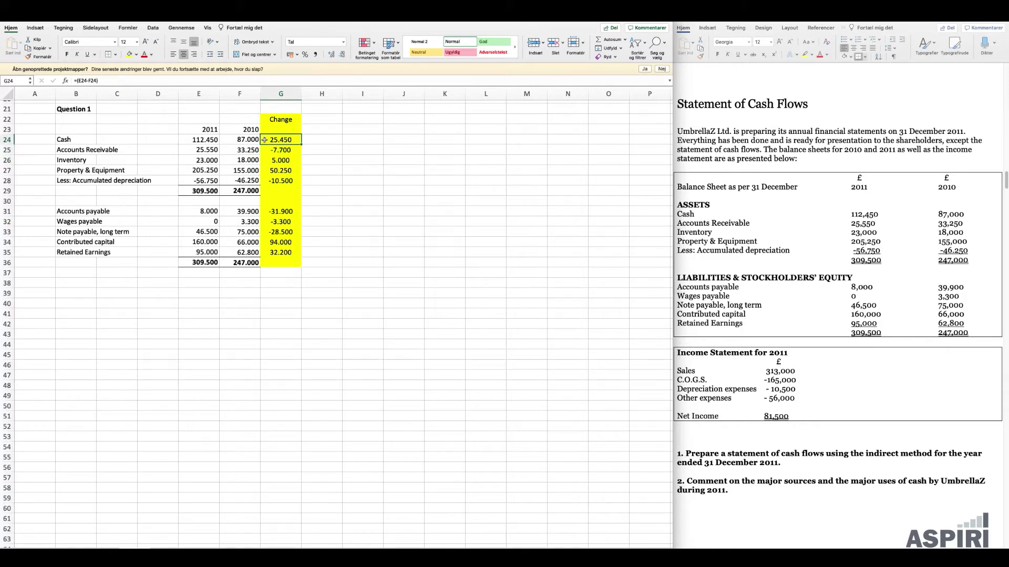
pyautogui.press('Delete')
pyautogui.click(334, 192)
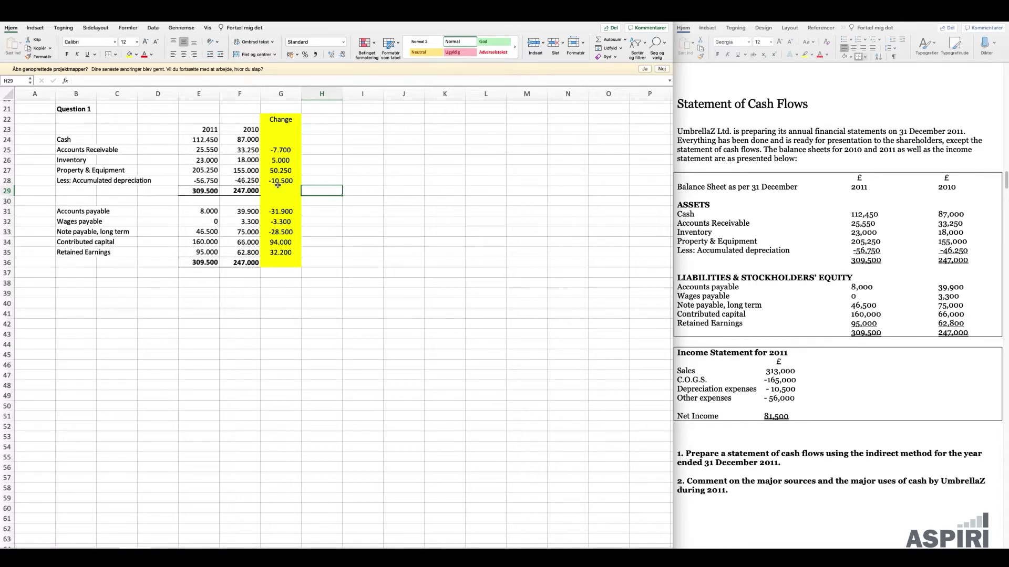
pyautogui.click(371, 347)
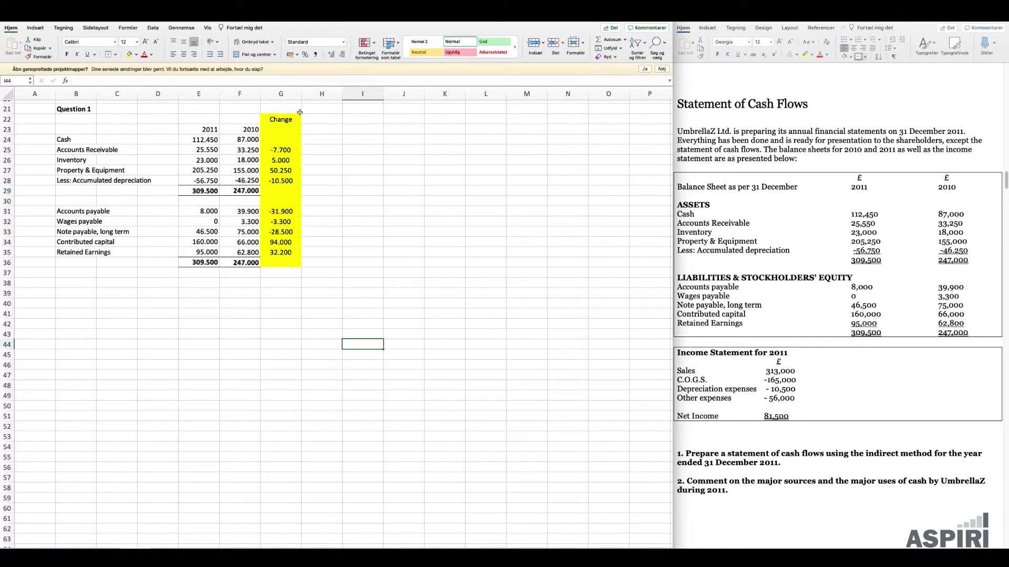
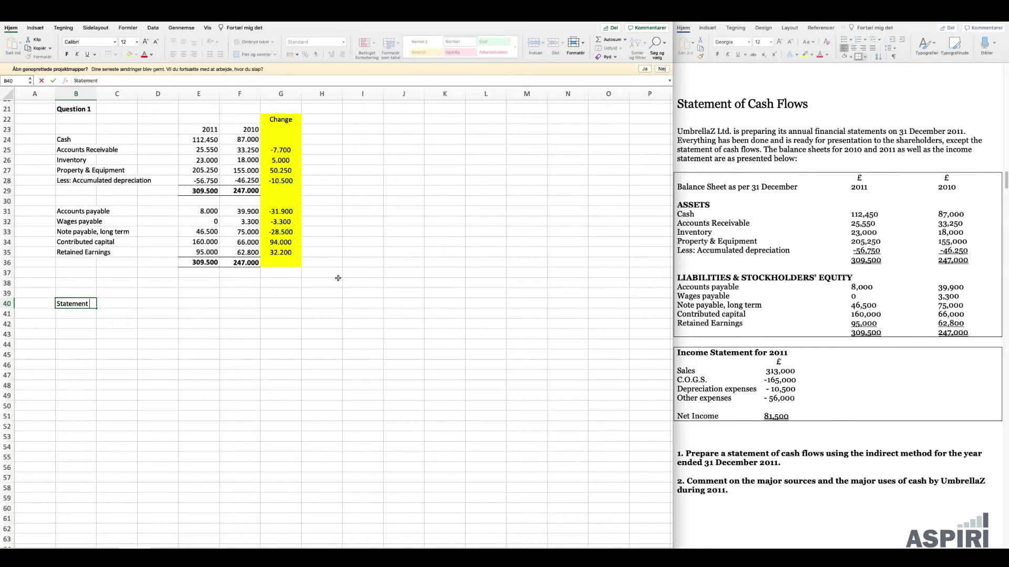
# Enter the title "Statement of Cash Flows" in B40 and the subtitle "For the year 2011" in B41.
pyautogui.write('of Cash Flows')
pyautogui.press('Return')
pyautogui.write('For')
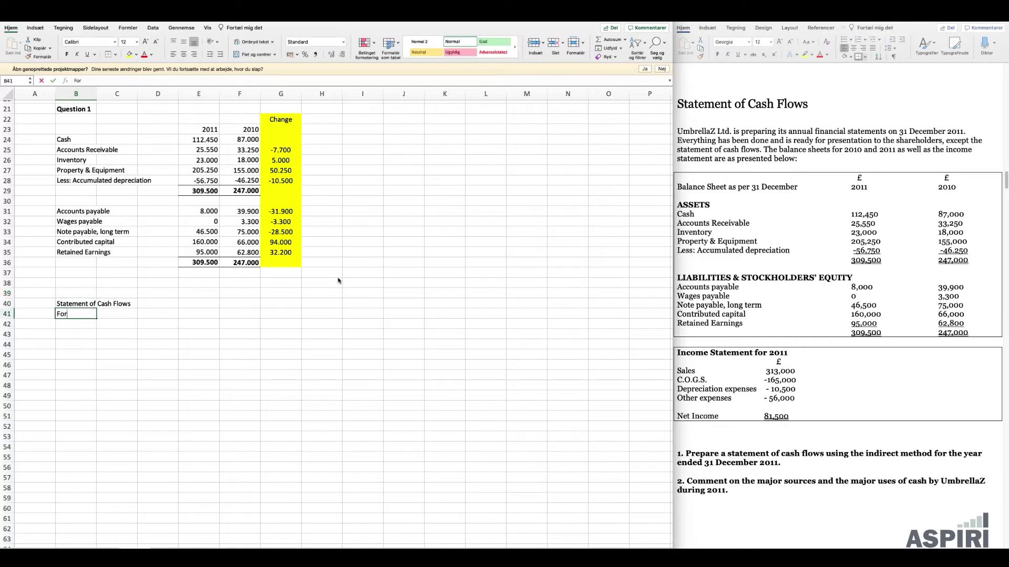
pyautogui.write(' the period ')
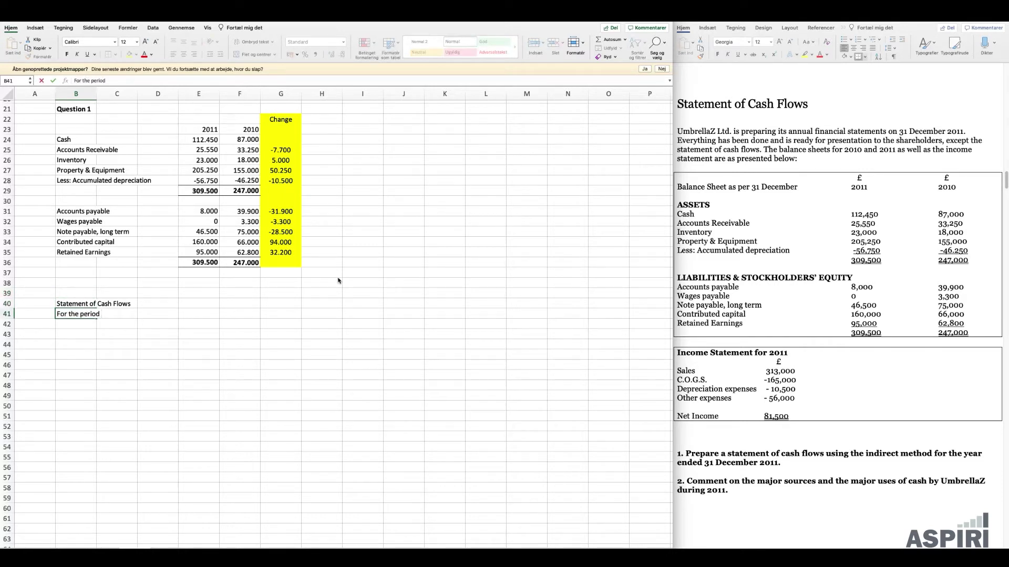
pyautogui.write('2011')
pyautogui.doubleClick(97, 80)
pyautogui.write('year')
pyautogui.press('Return')
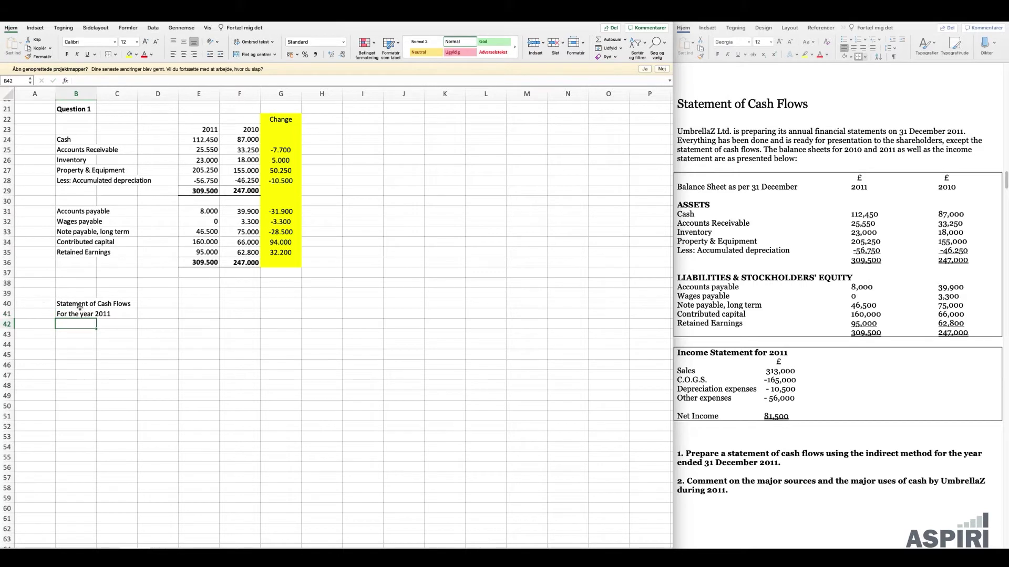
# Merge and centre the title in row 40 and the subtitle in row 41, each across columns B to D.
pyautogui.moveTo(80, 306); pyautogui.dragTo(158, 305)
pyautogui.click(254, 54)
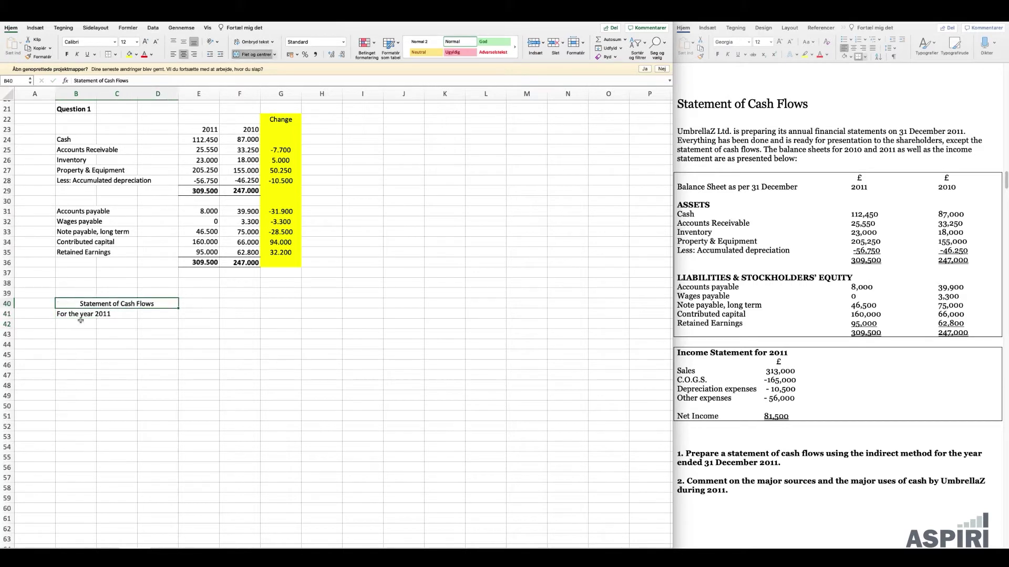
pyautogui.moveTo(80, 315); pyautogui.dragTo(152, 311)
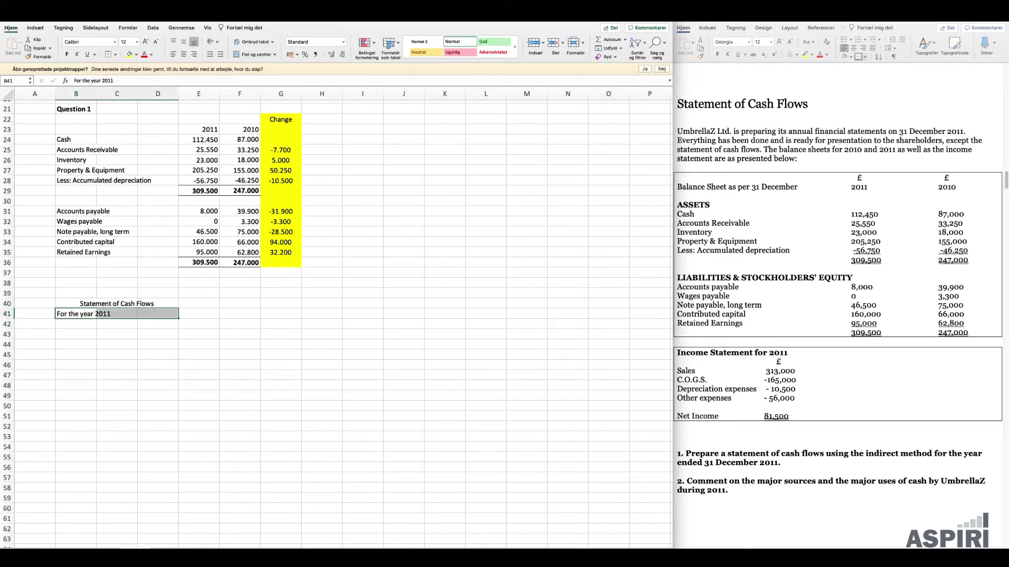
pyautogui.click(247, 54)
pyautogui.rightClick(104, 335)
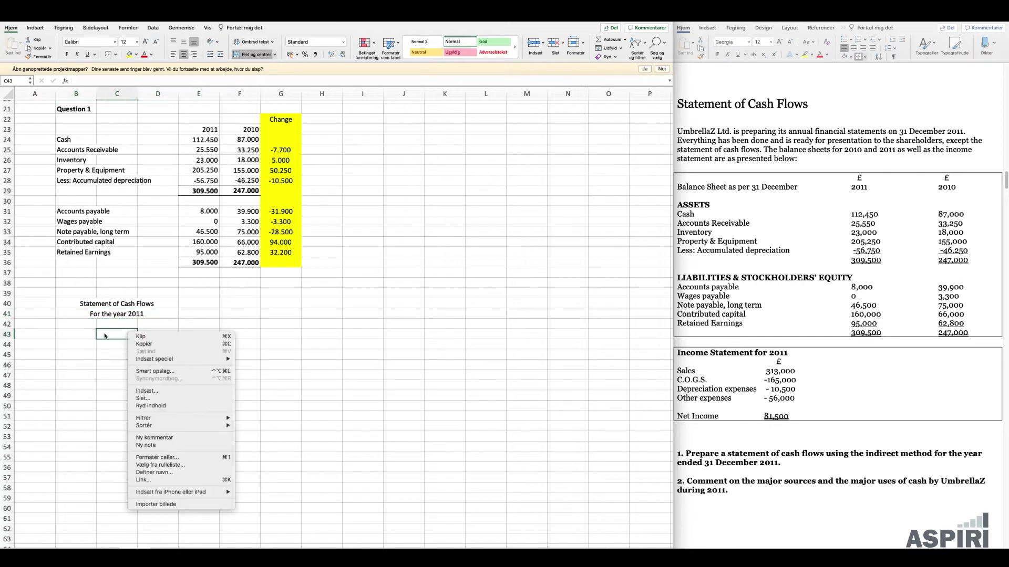
pyautogui.click(104, 335)
# Enter the currency heading "GBP" in D42 and centre it in the cell.
pyautogui.click(158, 324)
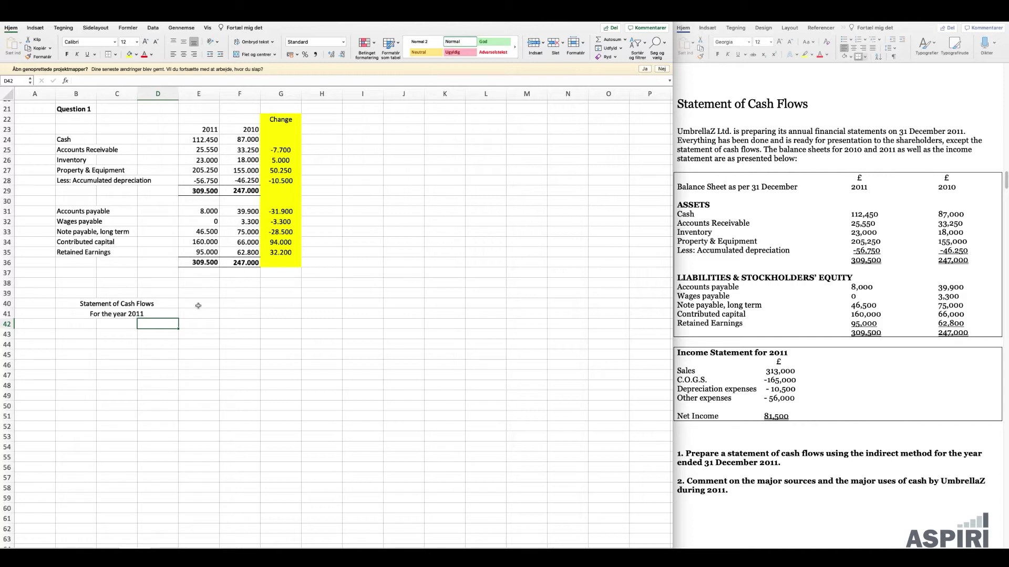
pyautogui.write('GBP')
pyautogui.press('Return')
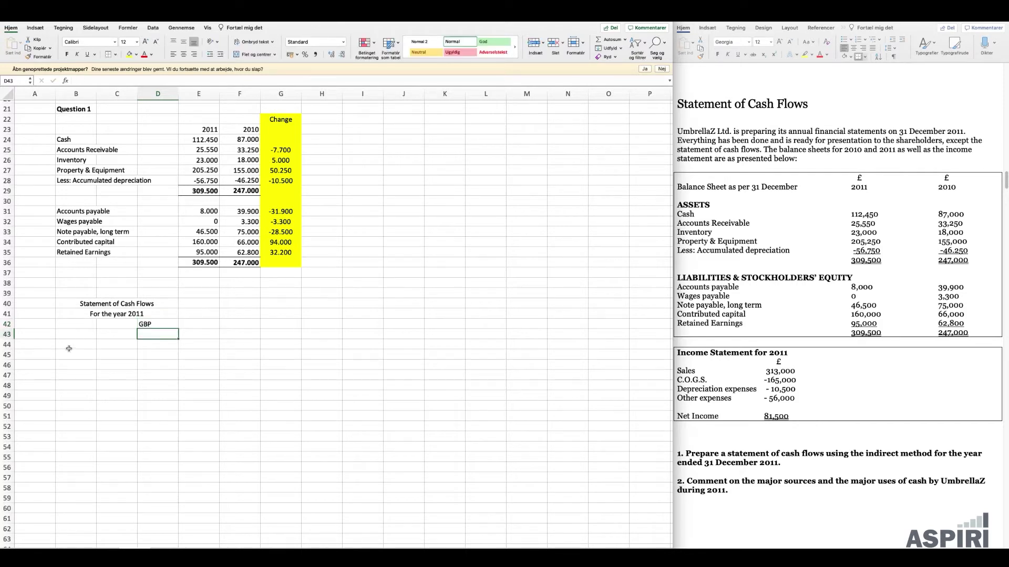
pyautogui.click(167, 324)
pyautogui.click(186, 57)
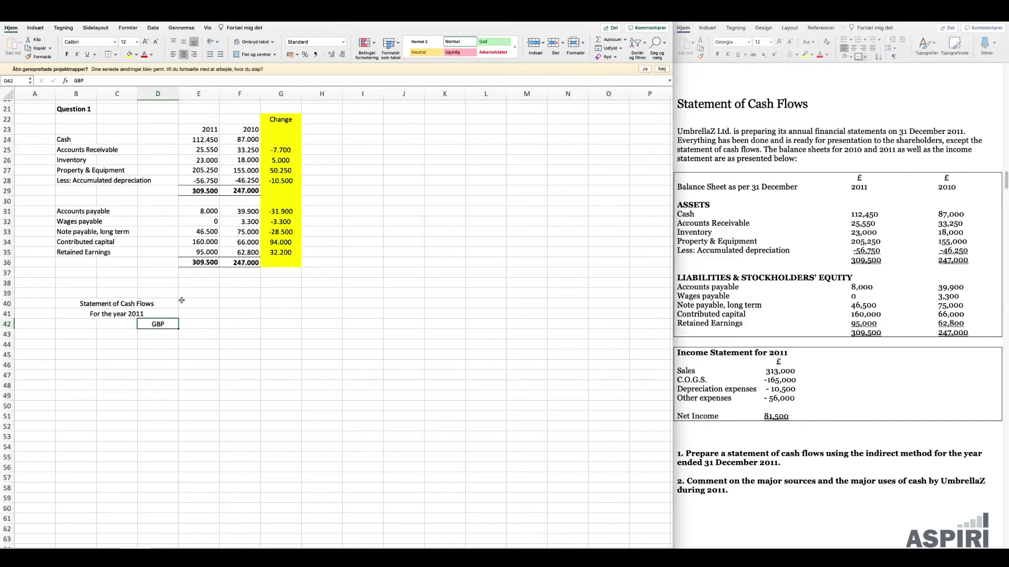
# Check the activity categories at the top of the sheet and add a bold "Operating Activities" heading in B44.
pyautogui.scroll(7, 152, 293)
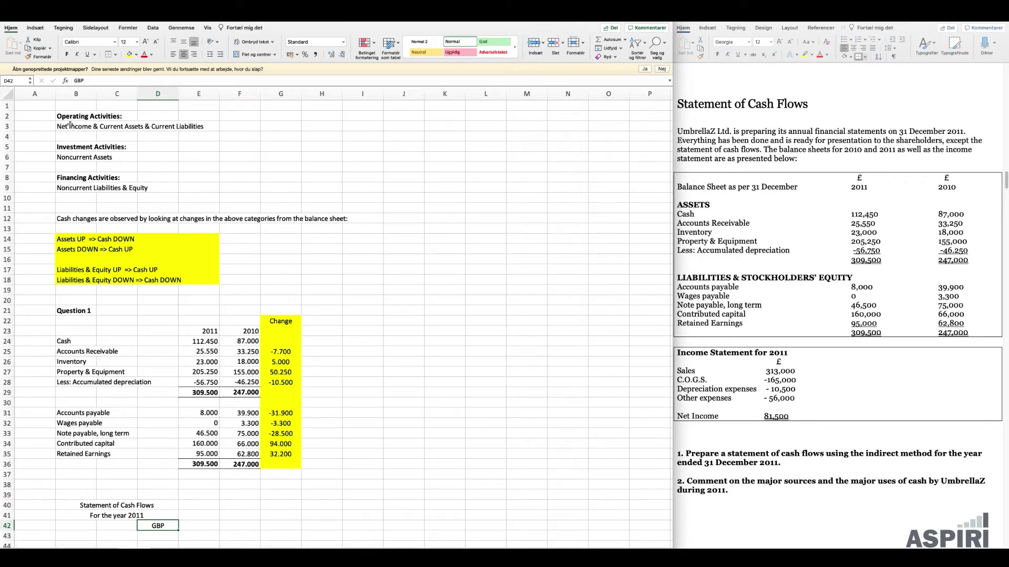
pyautogui.scroll(-1, 131, 238)
pyautogui.scroll(-9, 130, 238)
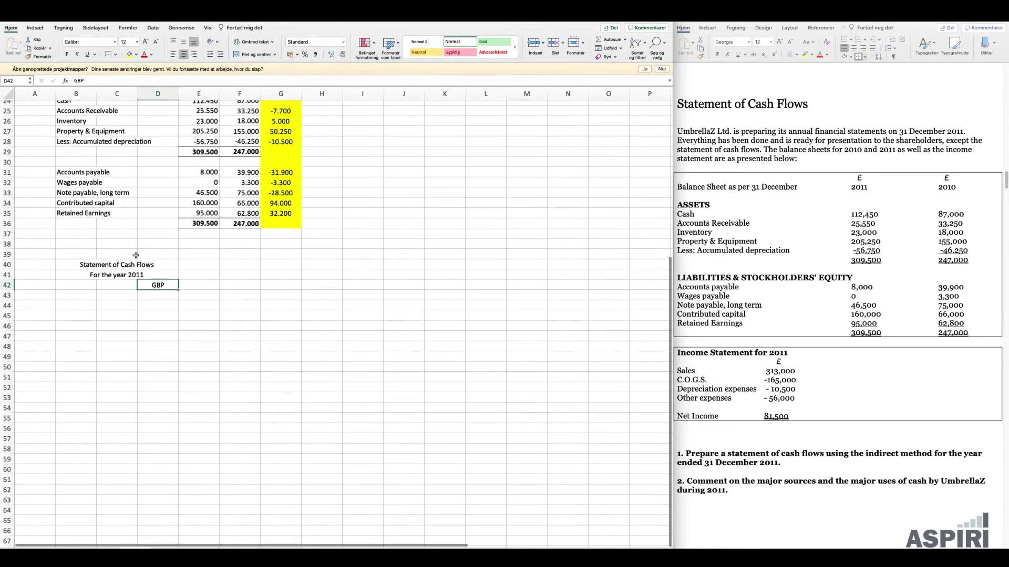
pyautogui.click(77, 281)
pyautogui.write('O')
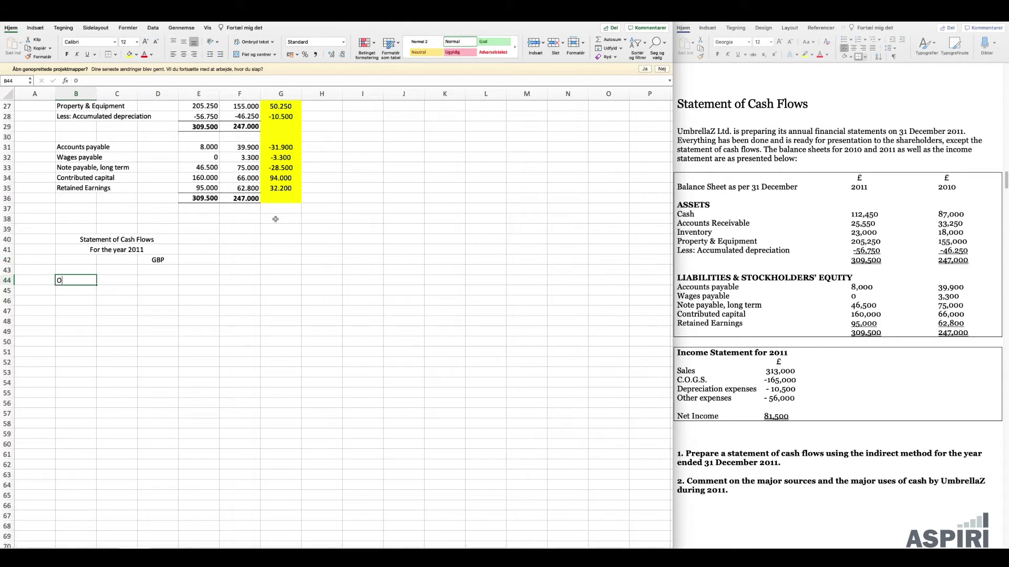
pyautogui.write('perating Activities')
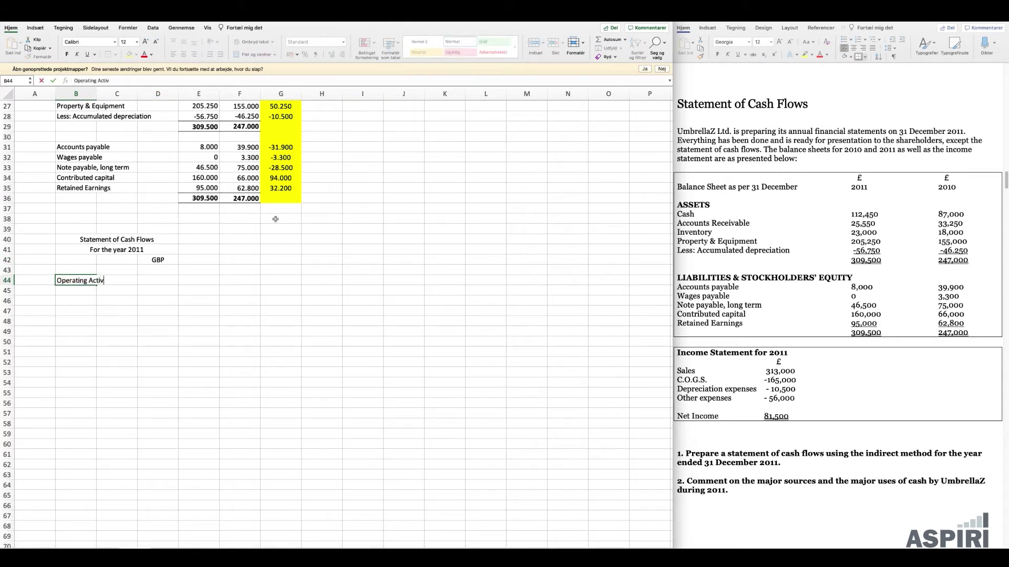
pyautogui.press('Return')
pyautogui.press('Up')
pyautogui.press('super+b')
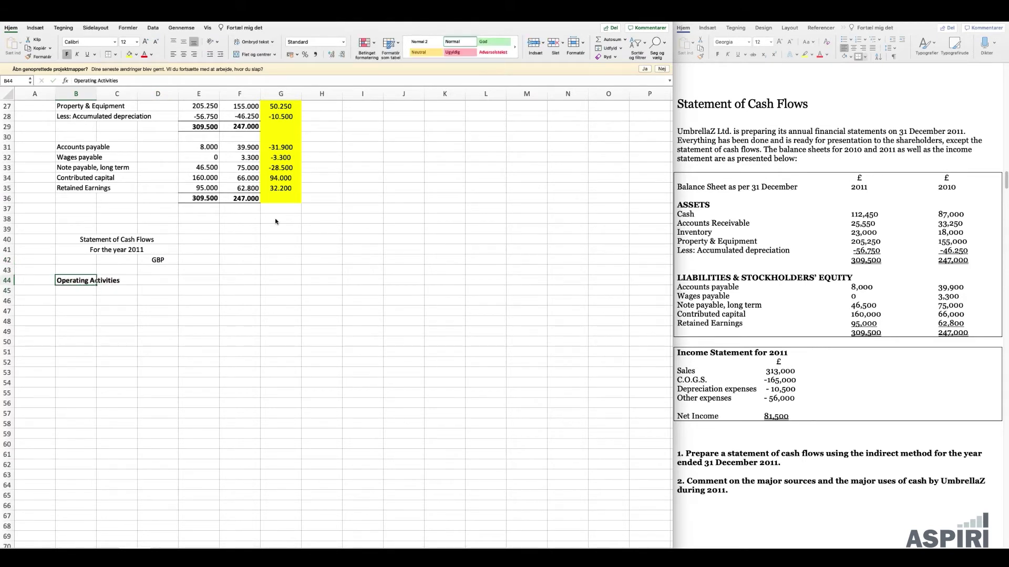
pyautogui.click(121, 333)
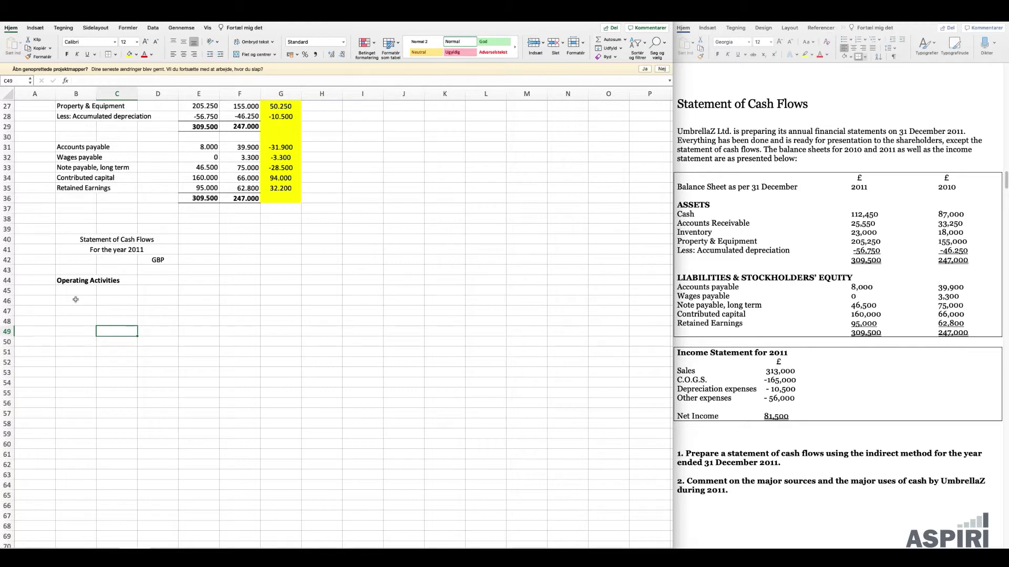
# Add a "Net income" line in B45 with the income statement's figure, 81500, in D45.
pyautogui.click(76, 291)
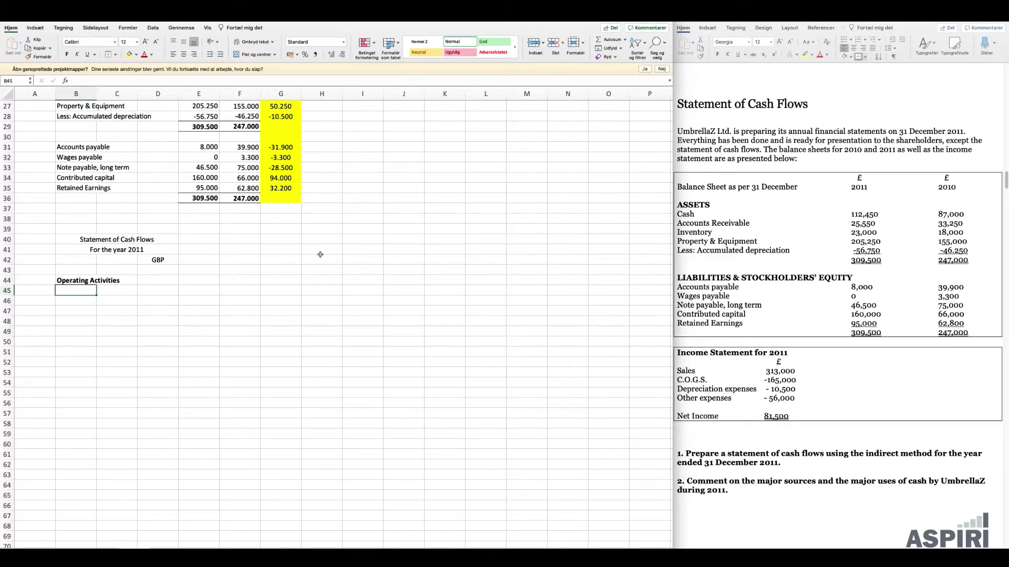
pyautogui.write('Net income')
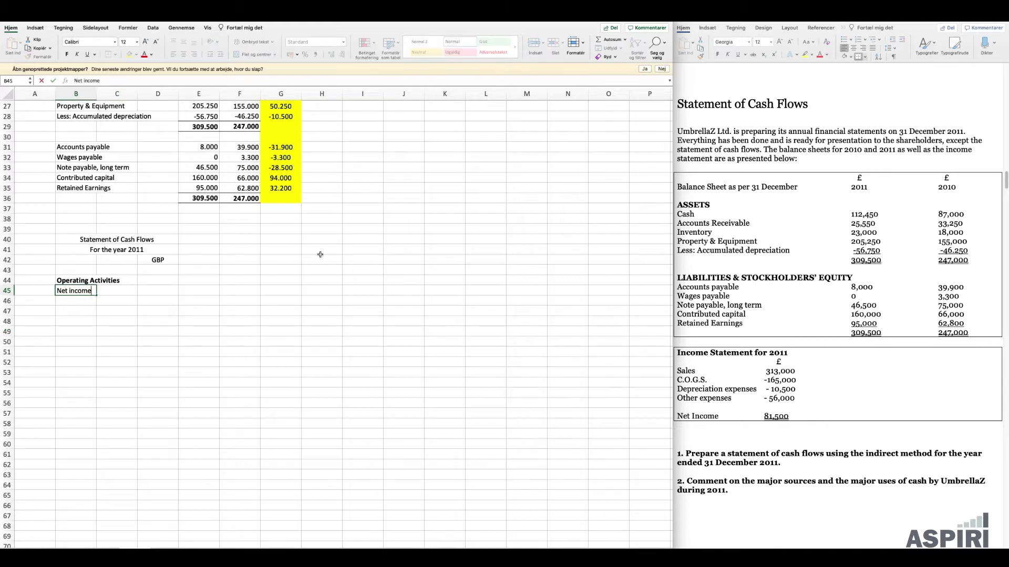
pyautogui.press('Tab')
pyautogui.press('Tab')
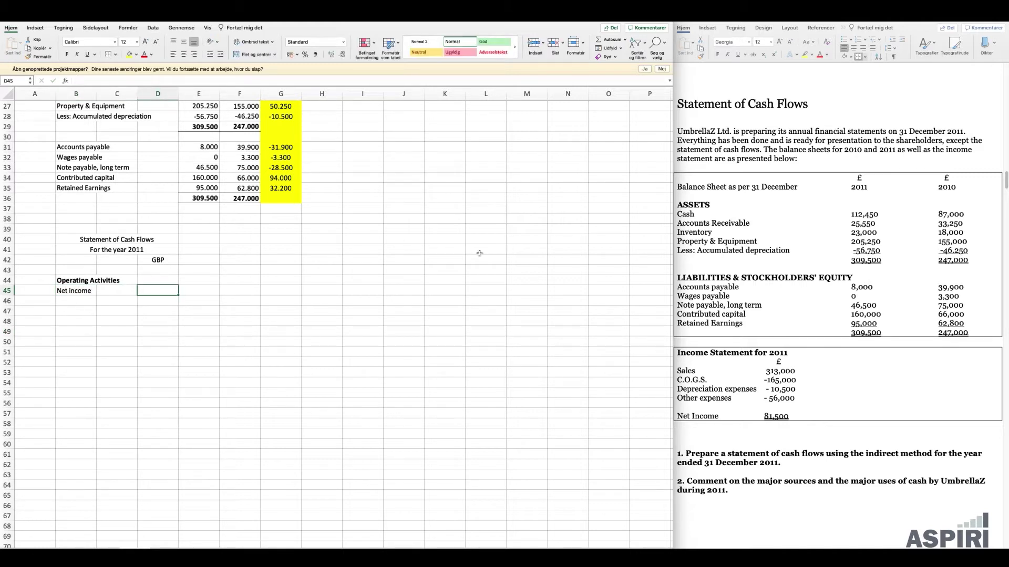
pyautogui.moveTo(677, 287); pyautogui.dragTo(969, 333)
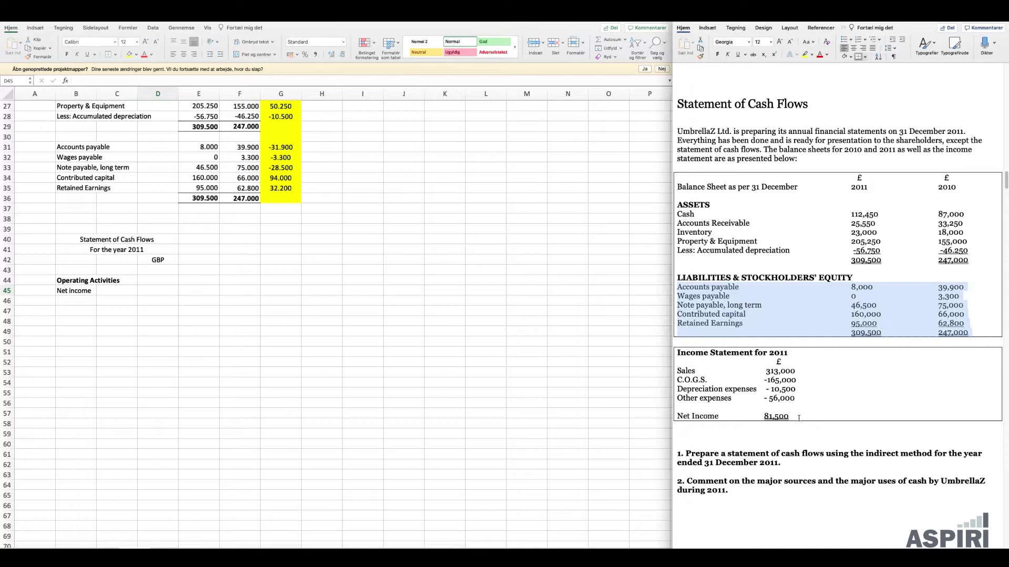
pyautogui.click(751, 410)
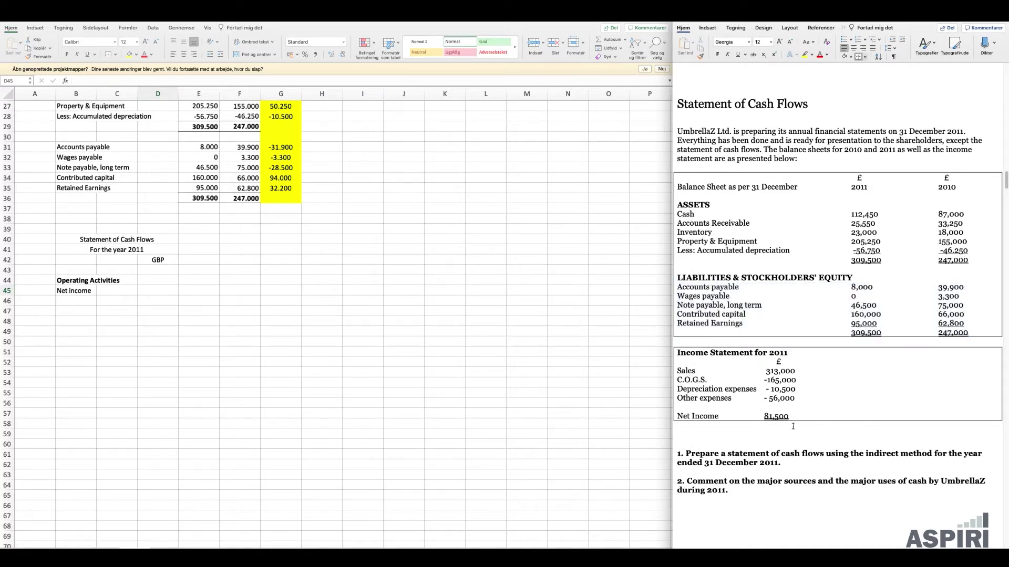
pyautogui.click(143, 289)
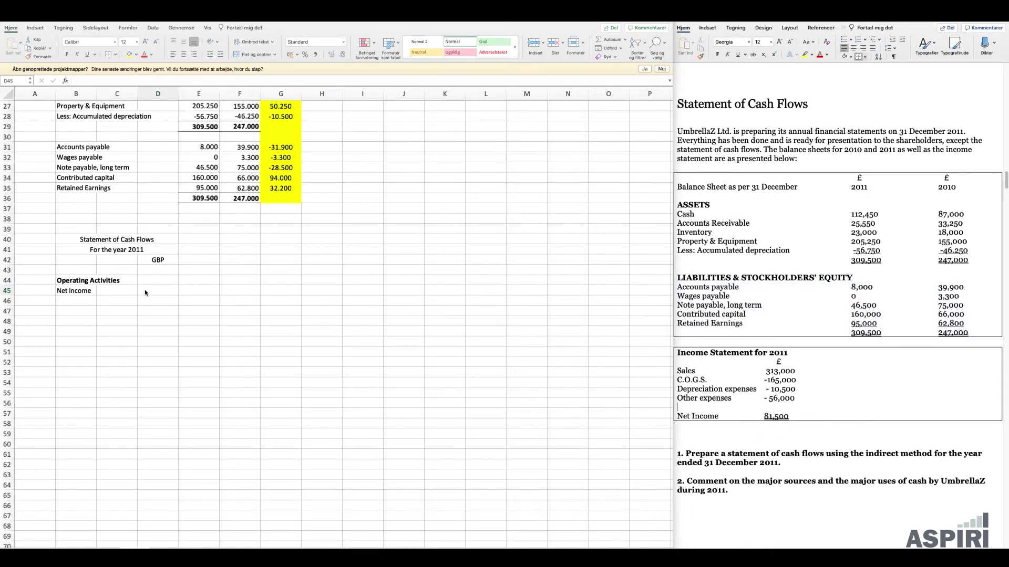
pyautogui.write('81500')
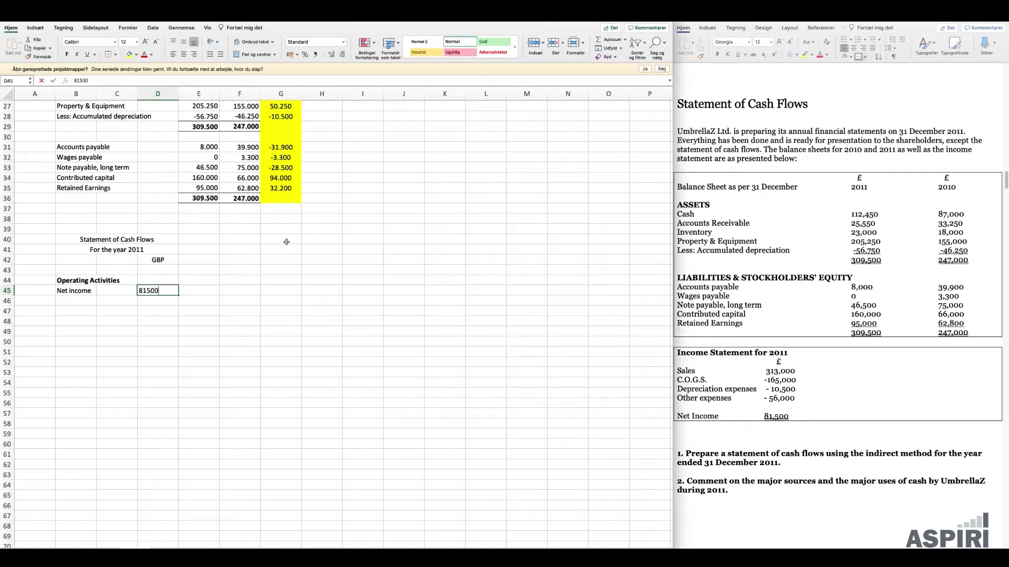
pyautogui.press('Return')
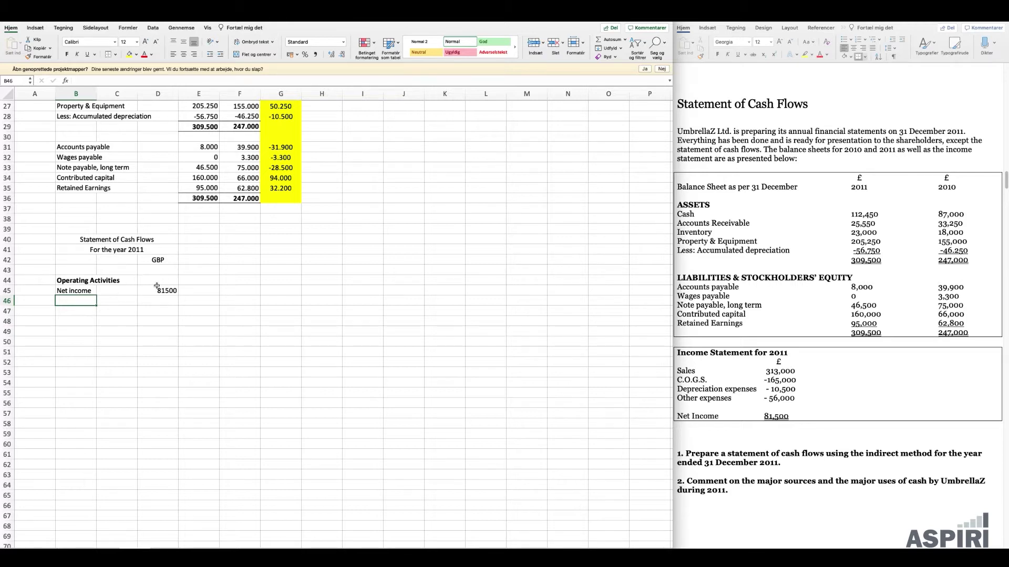
# Format the amount cells D45 to D64 with a thousands separator and no decimals.
pyautogui.moveTo(158, 288); pyautogui.dragTo(146, 481)
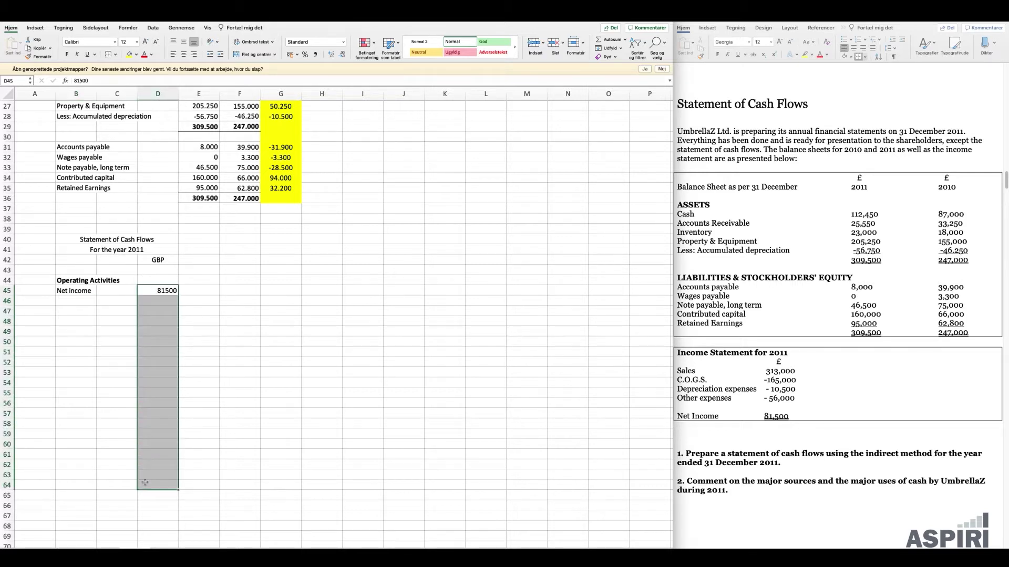
pyautogui.hotkey('ctrl', 'shift', '1')
pyautogui.click(342, 54)
pyautogui.click(342, 54)
pyautogui.click(280, 291)
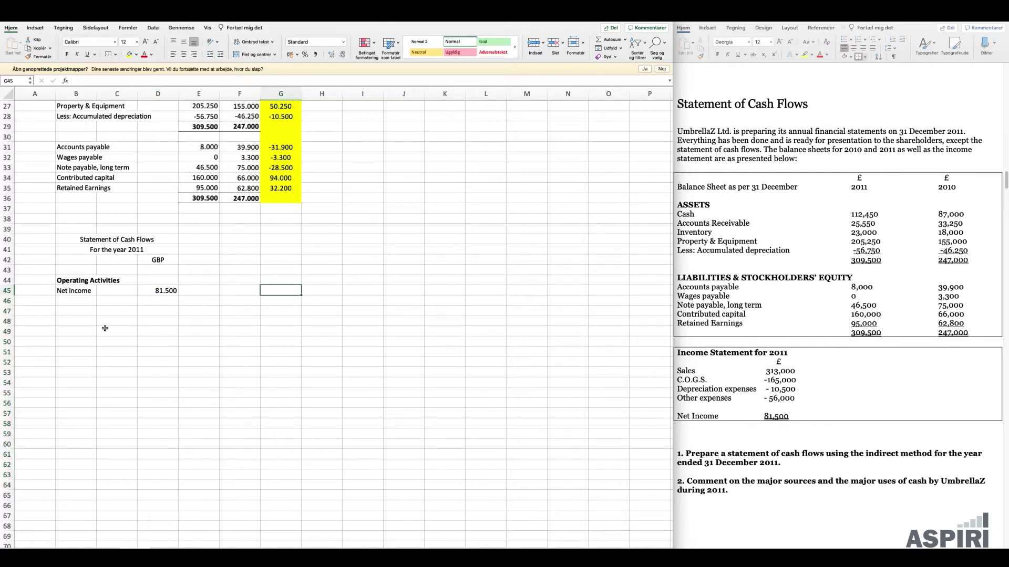
# Add a "+ depreciation" line in B46 with the amount 10500 in D46.
pyautogui.click(75, 302)
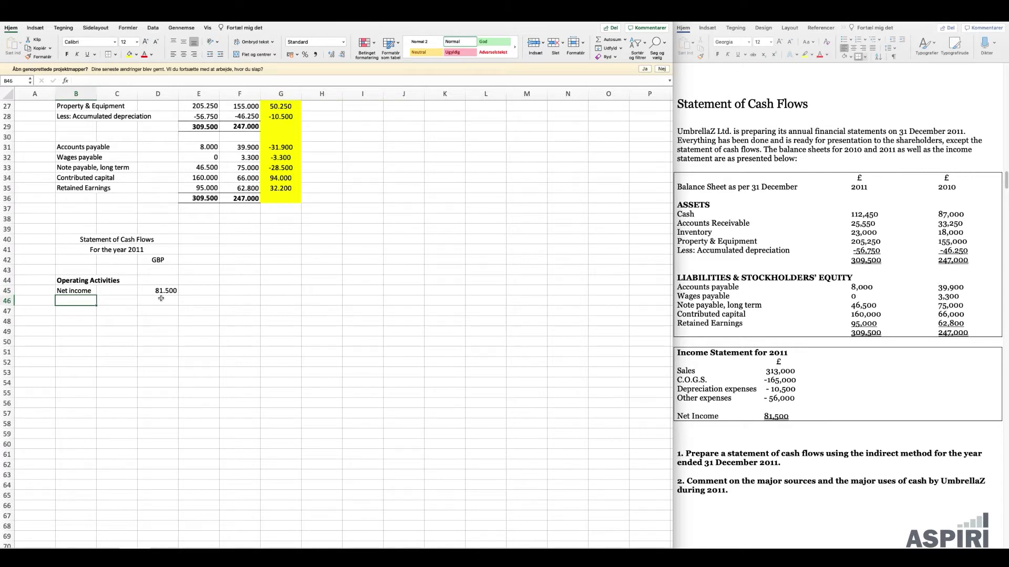
pyautogui.write('+ de')
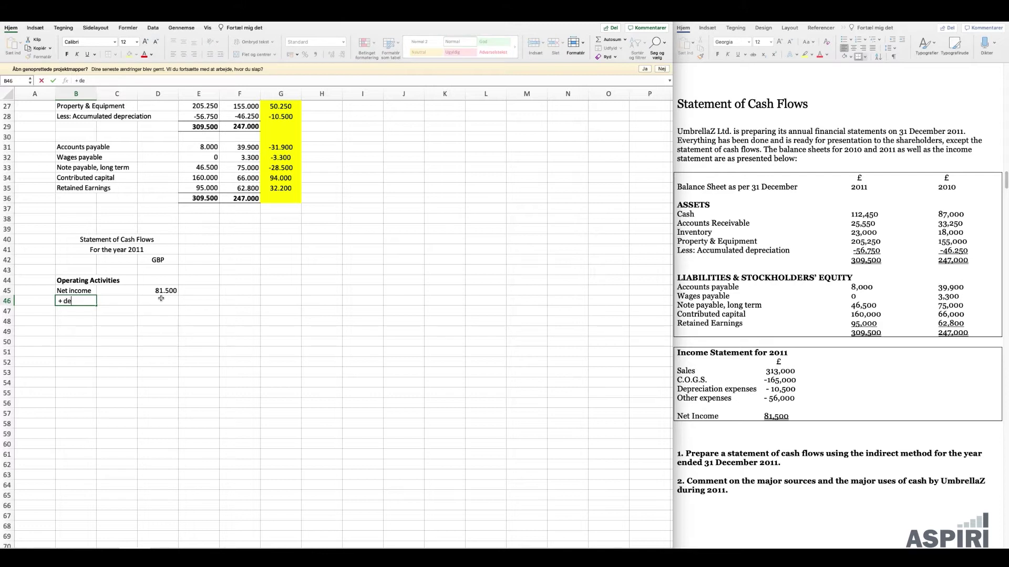
pyautogui.write('preciation')
pyautogui.press('Tab')
pyautogui.press('Tab')
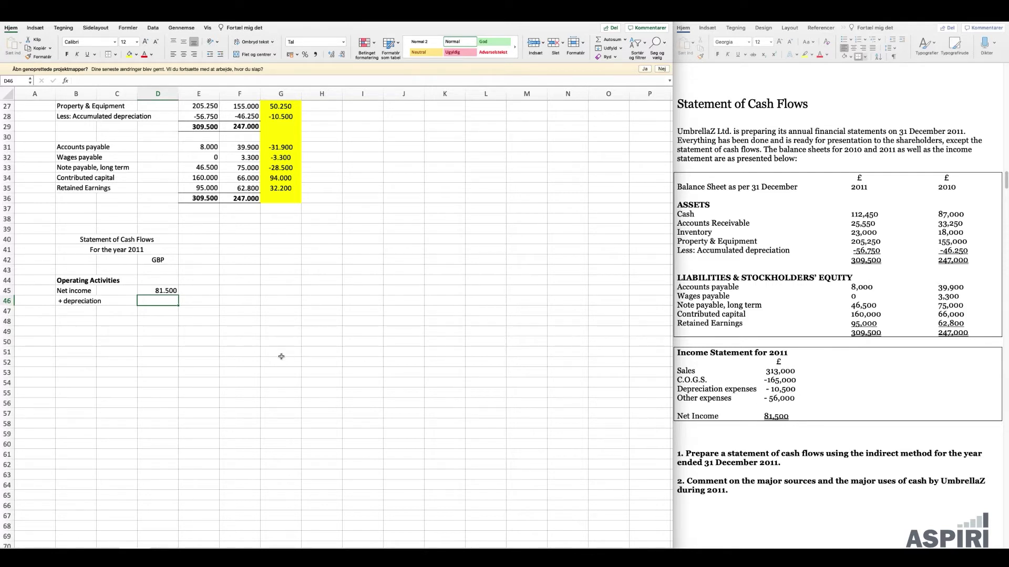
pyautogui.write('10500')
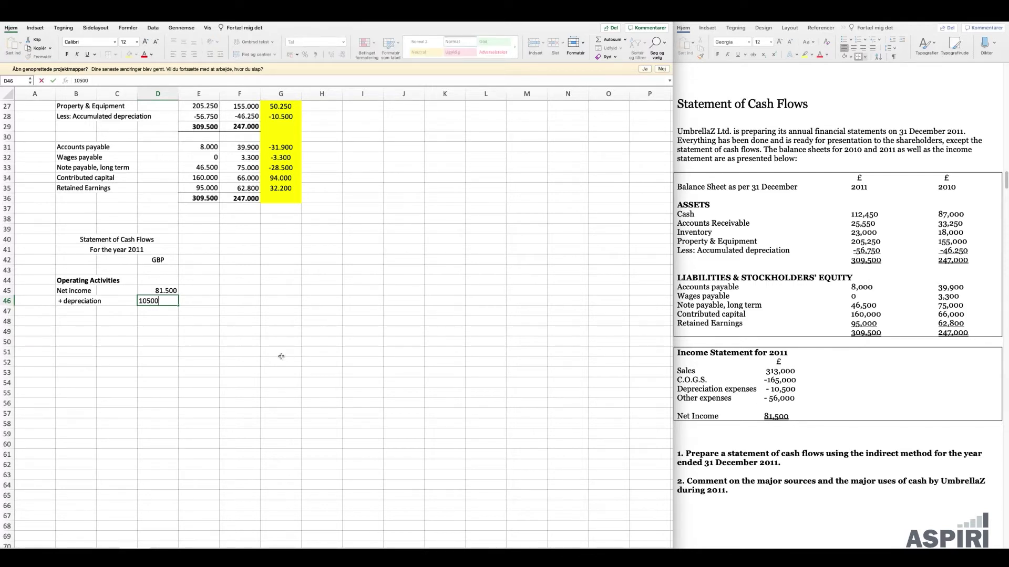
pyautogui.press('Return')
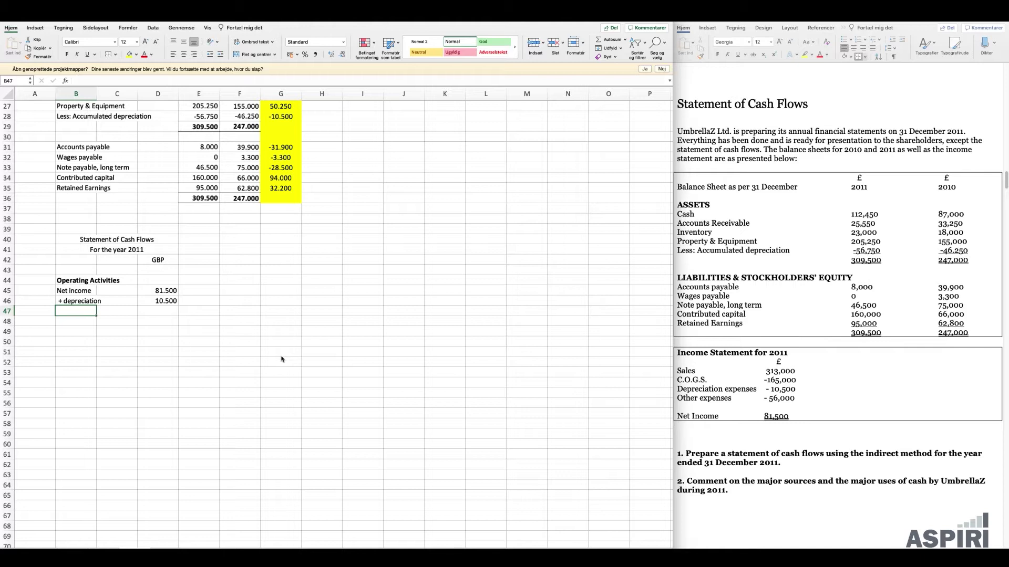
# Enter in F46 "Note: depreciation is added back to net income because it is a non-cash expense.".
pyautogui.click(247, 301)
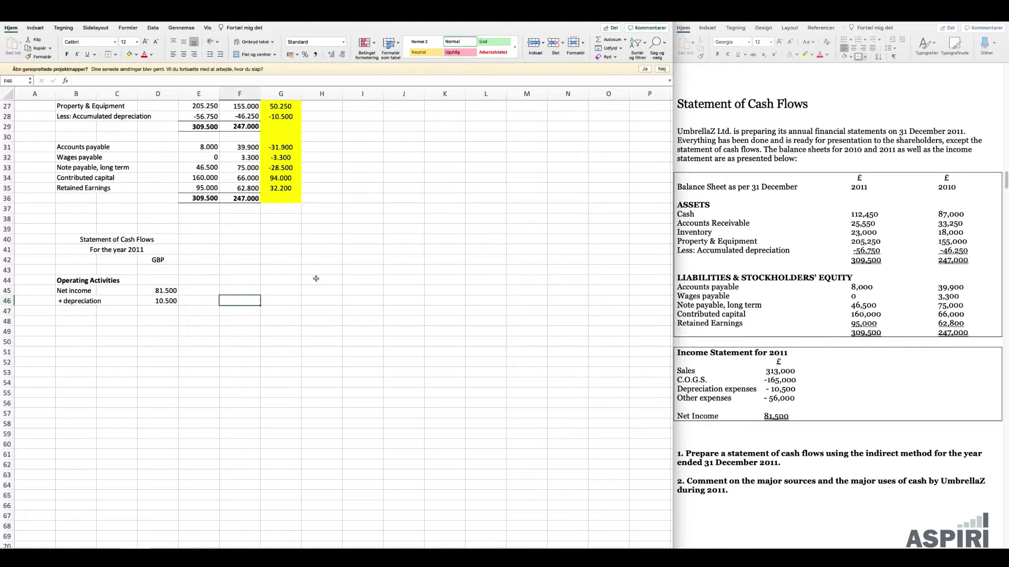
pyautogui.write('Note: deprec')
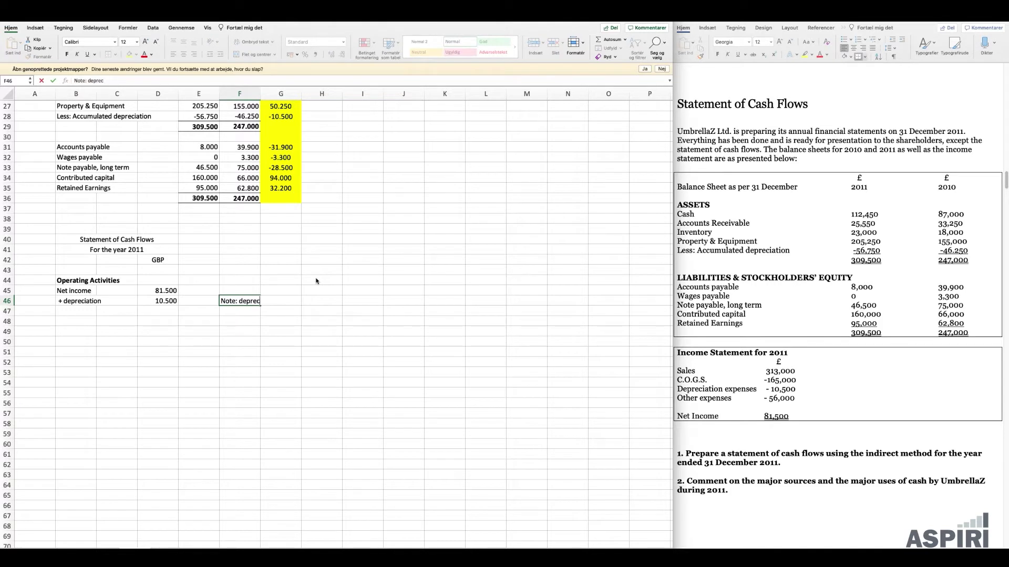
pyautogui.write('iation is add')
pyautogui.write('ed back to net income be')
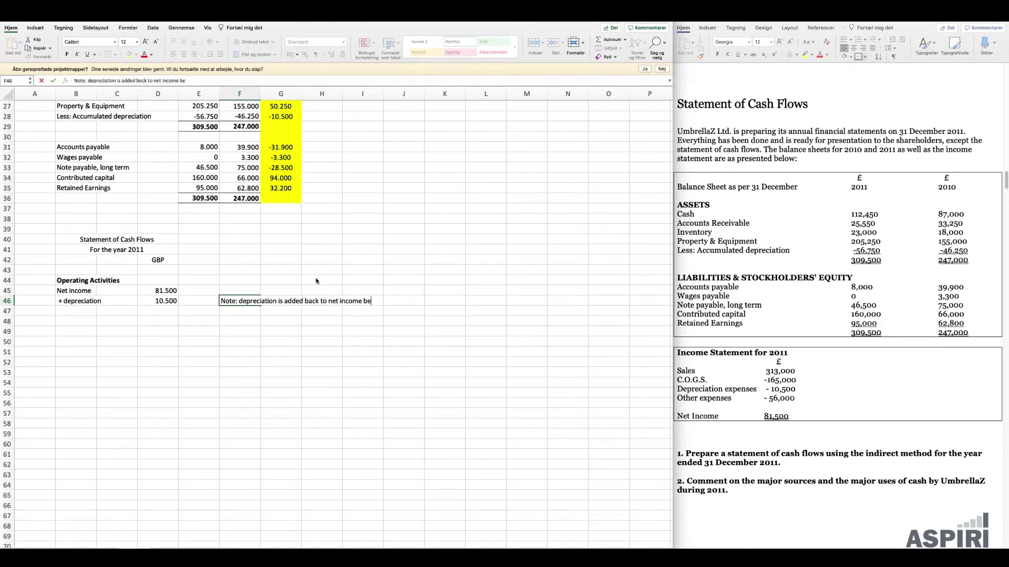
pyautogui.write('cause it is a non-cash expense')
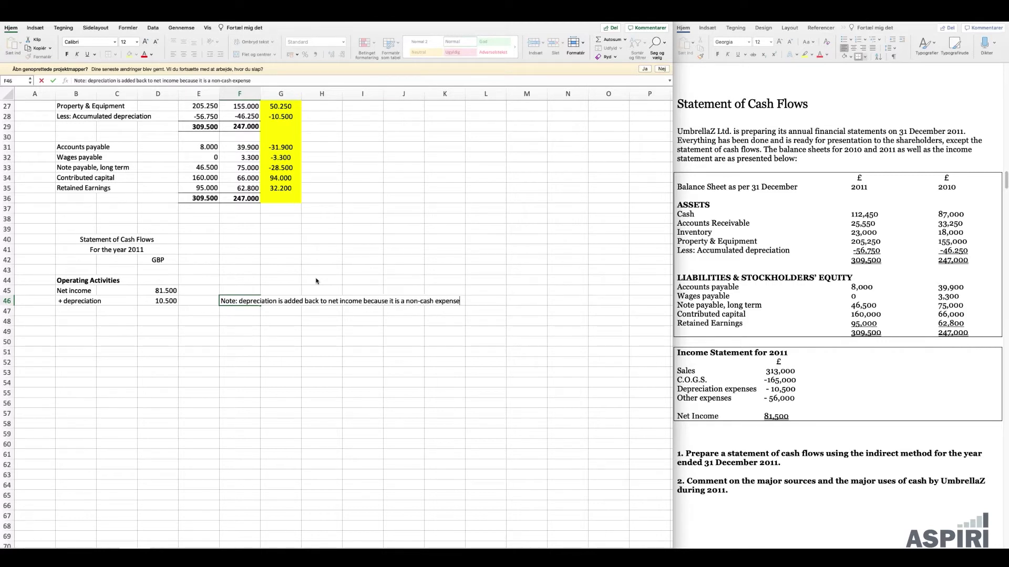
pyautogui.write('.')
pyautogui.press('Return')
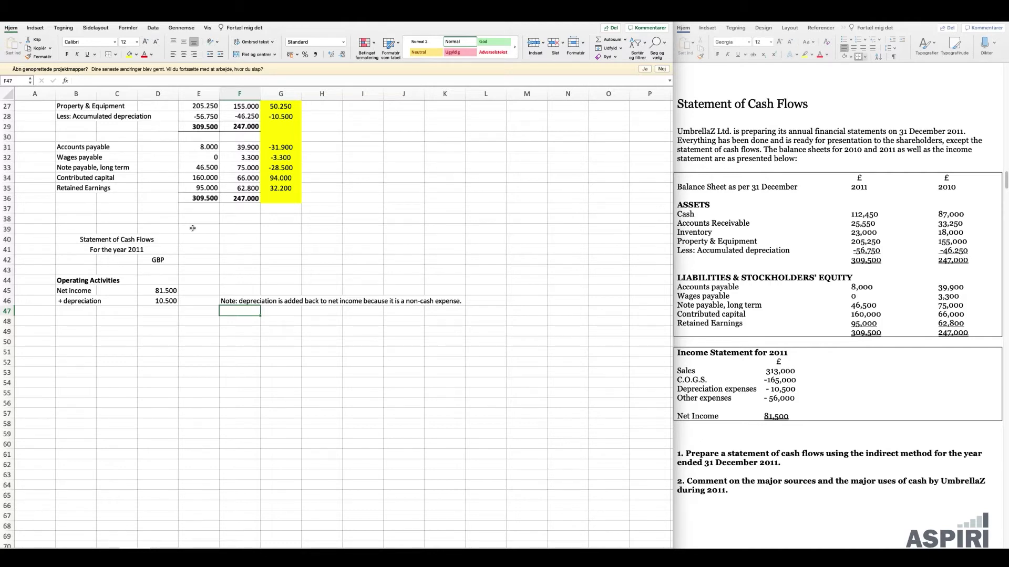
# Examine the asset and liability lines of the balance sheet and the highlighted rules on how their changes affect cash.
pyautogui.scroll(5, 193, 229)
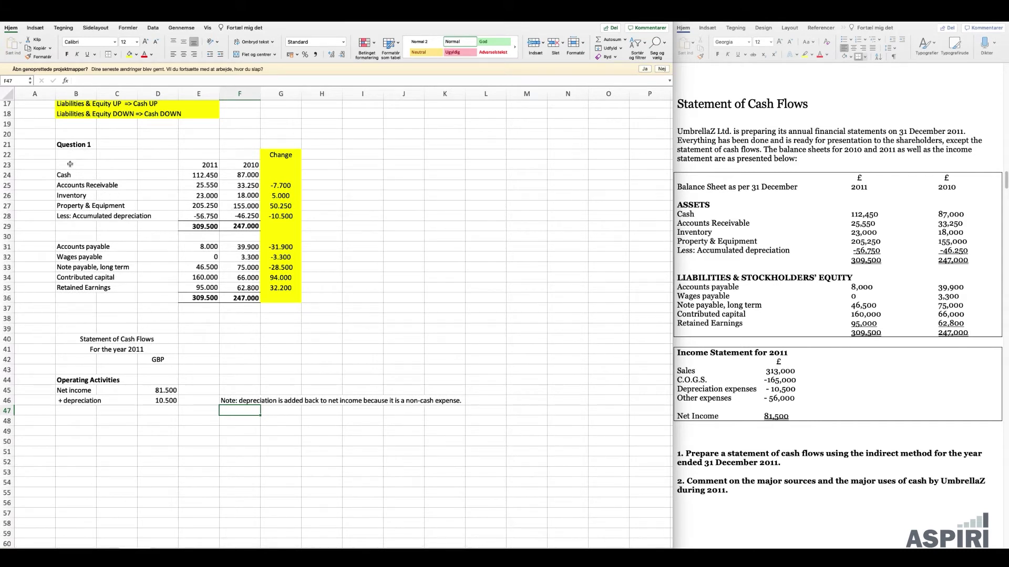
pyautogui.moveTo(70, 176); pyautogui.dragTo(278, 177)
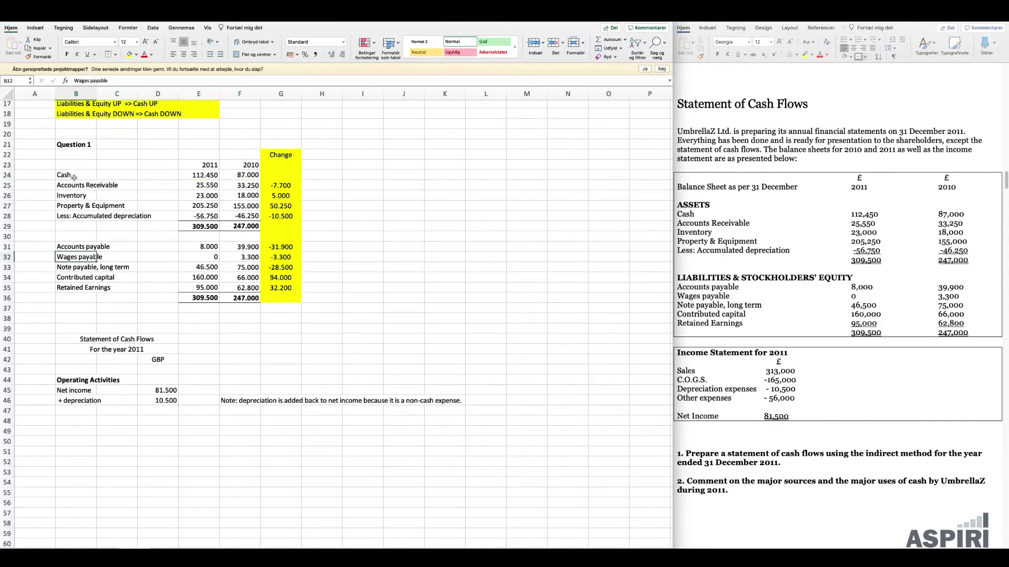
pyautogui.moveTo(73, 186); pyautogui.dragTo(73, 201)
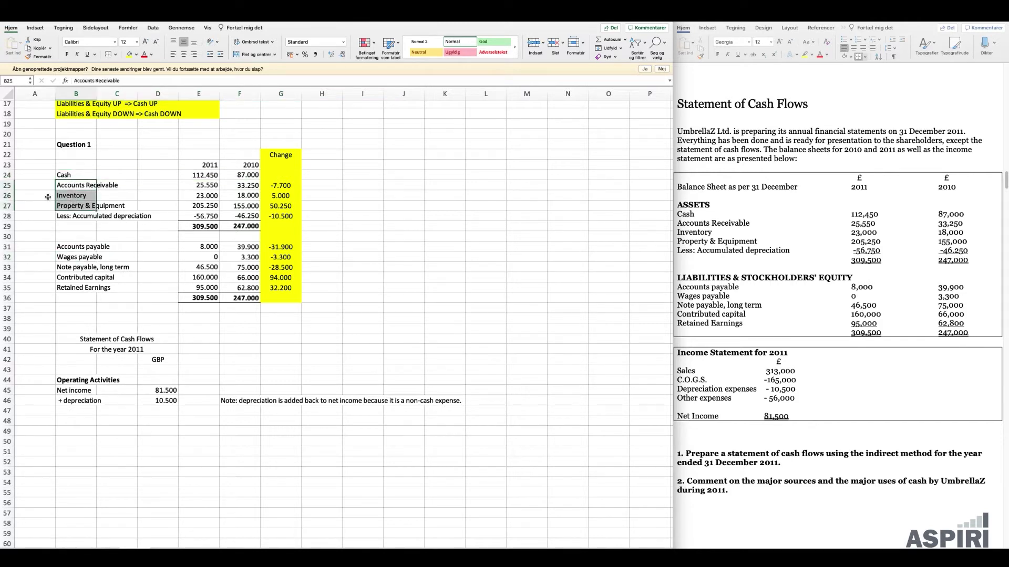
pyautogui.click(46, 217)
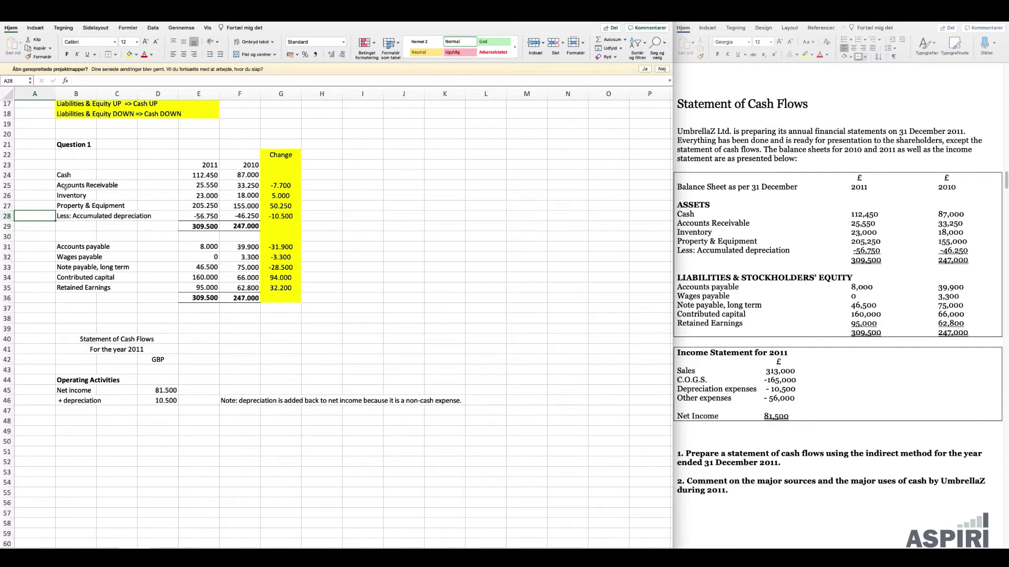
pyautogui.moveTo(66, 186); pyautogui.dragTo(67, 196)
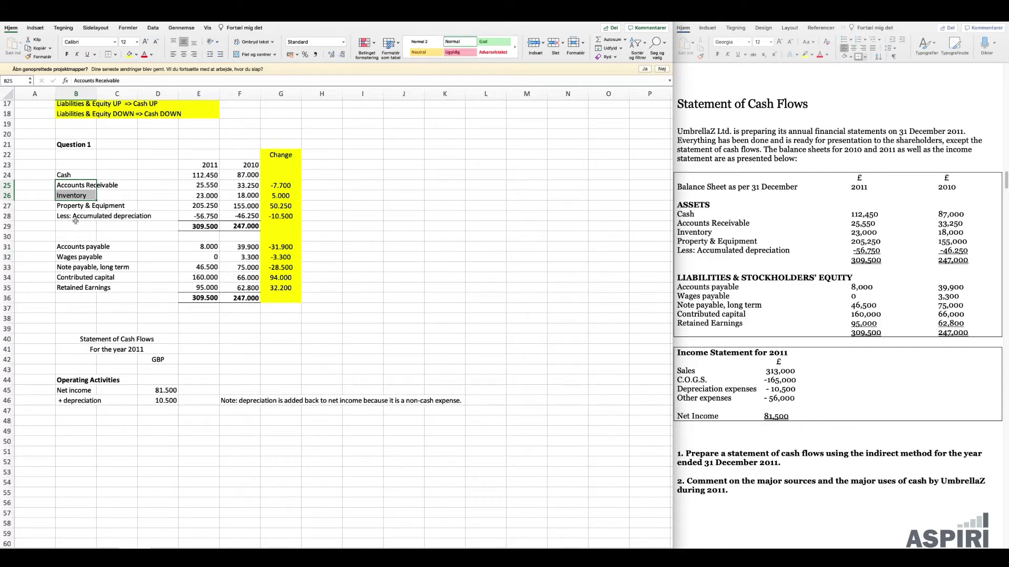
pyautogui.moveTo(74, 201); pyautogui.dragTo(75, 211)
pyautogui.click(525, 182)
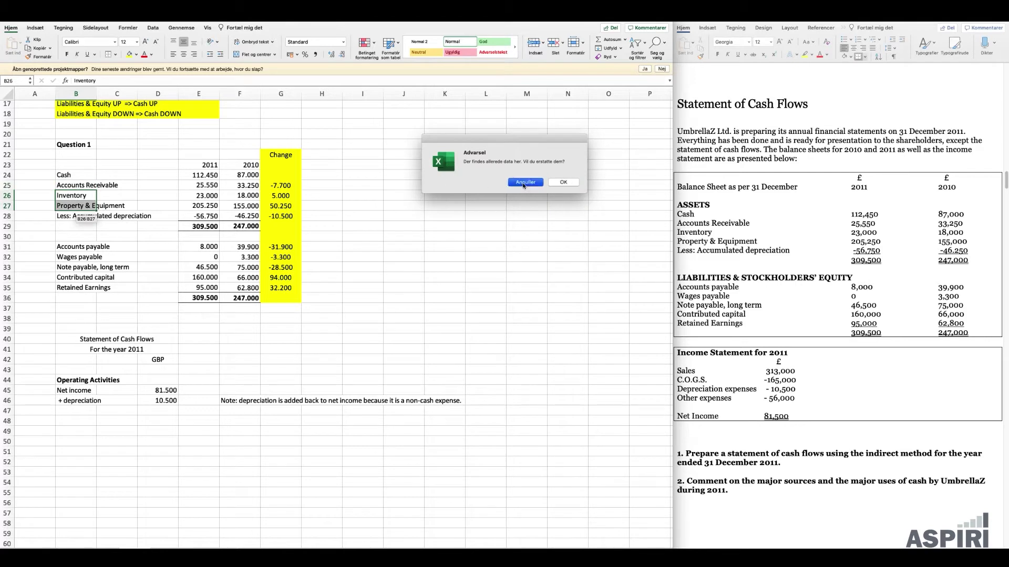
pyautogui.click(445, 216)
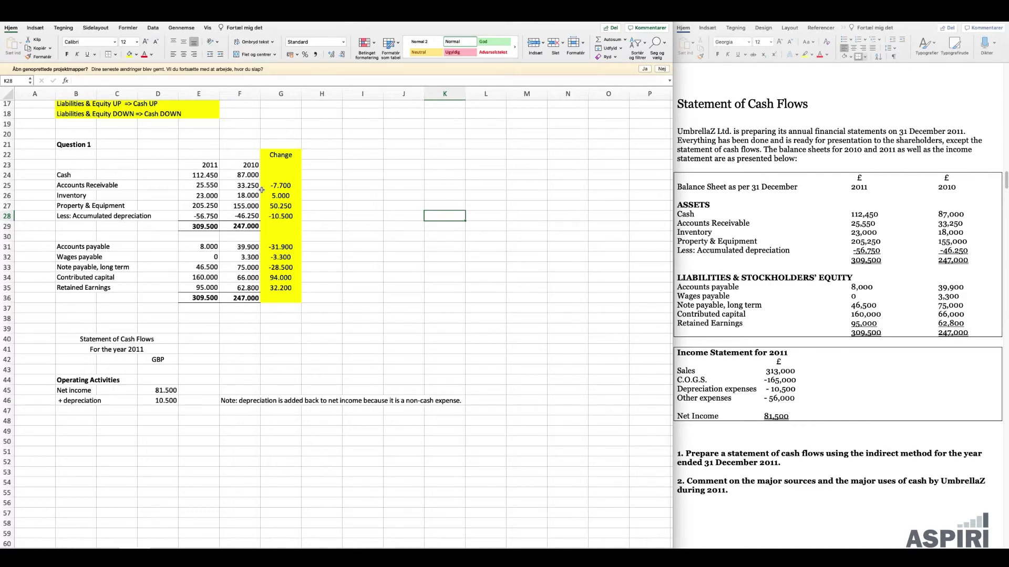
pyautogui.scroll(5, 261, 190)
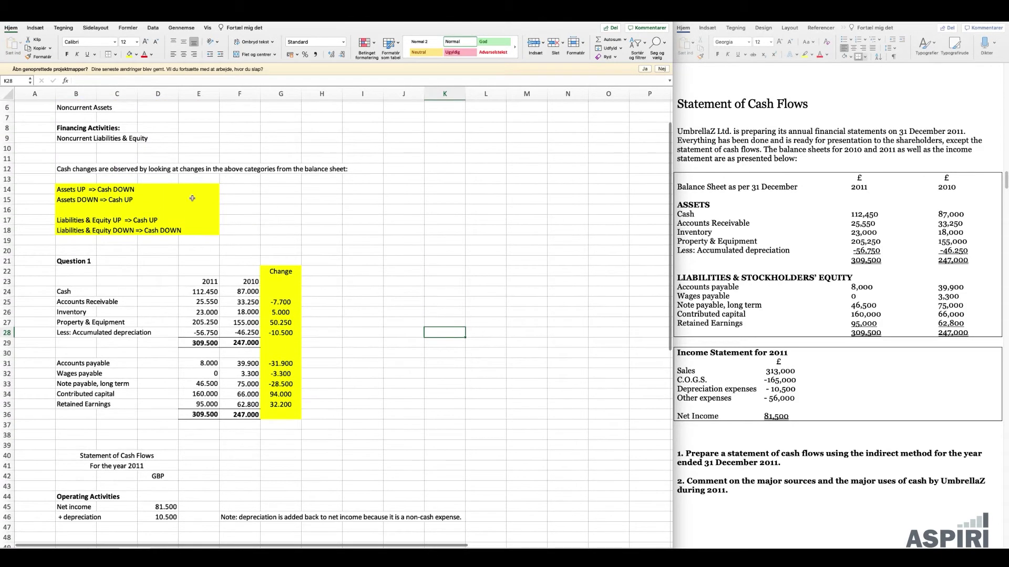
pyautogui.click(65, 200)
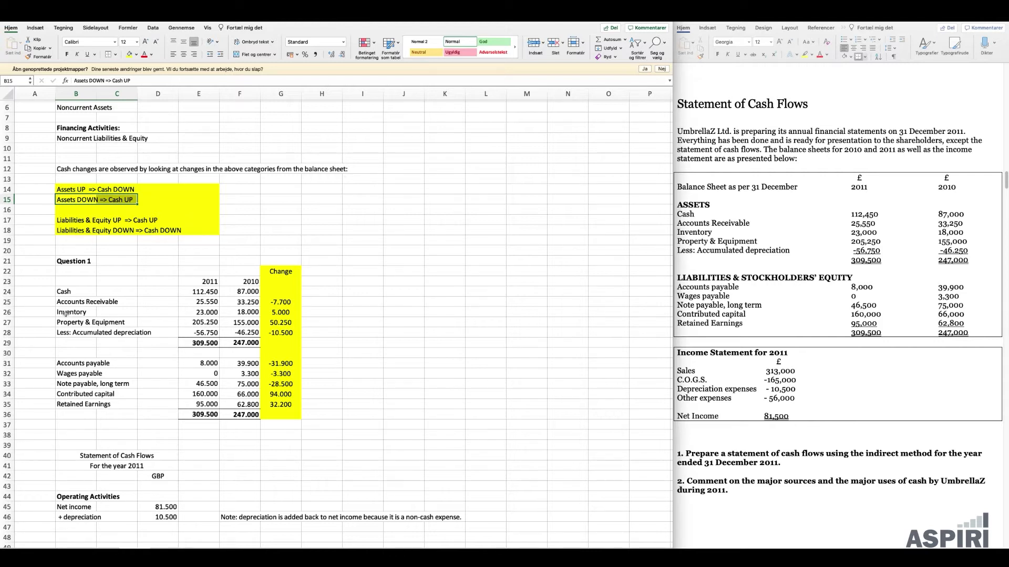
# Add a "+ accounts receivable" label in B47 beneath the depreciation line of the operating activities.
pyautogui.scroll(-5, 65, 314)
pyautogui.click(75, 408)
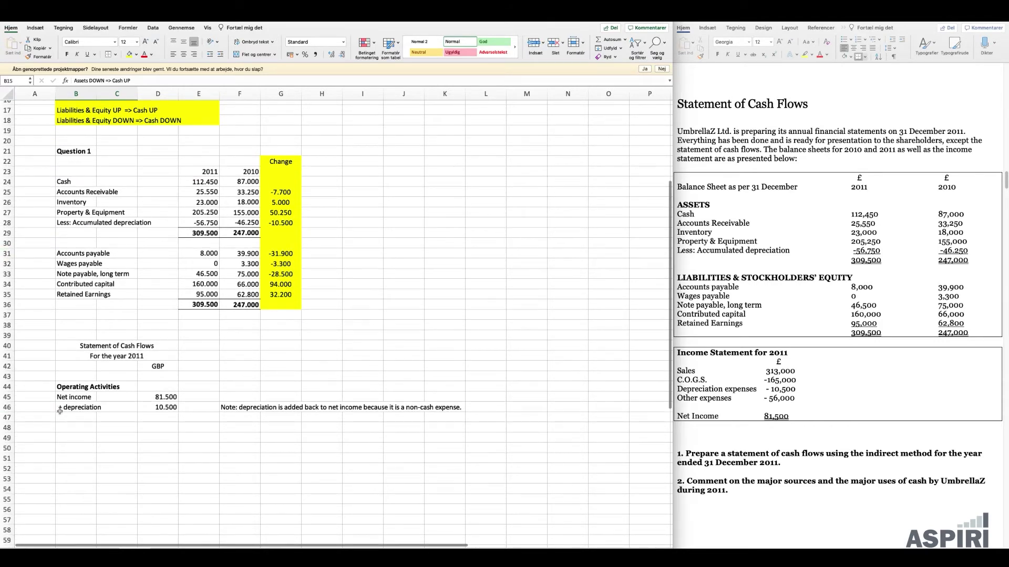
pyautogui.click(75, 421)
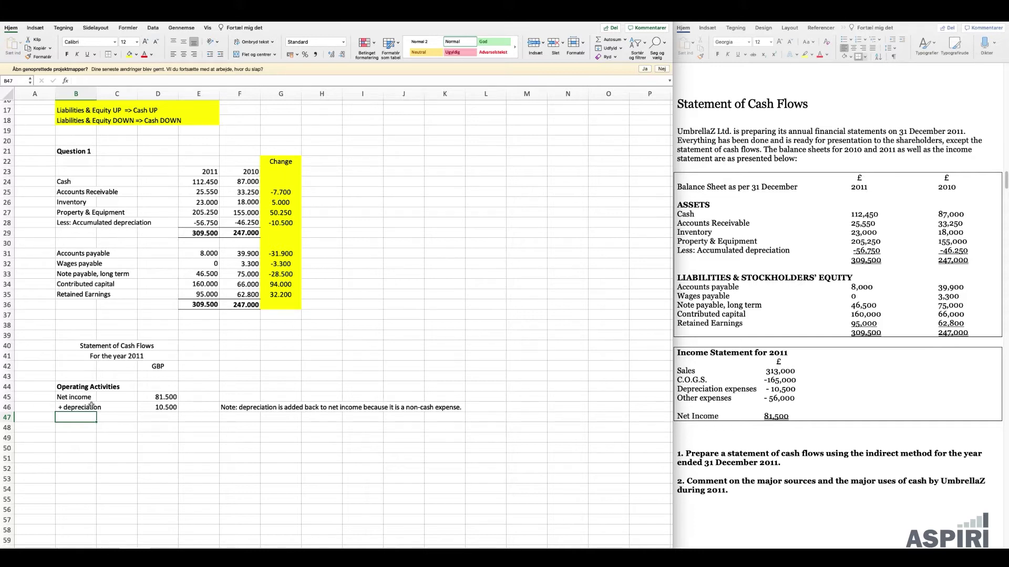
pyautogui.write('+')
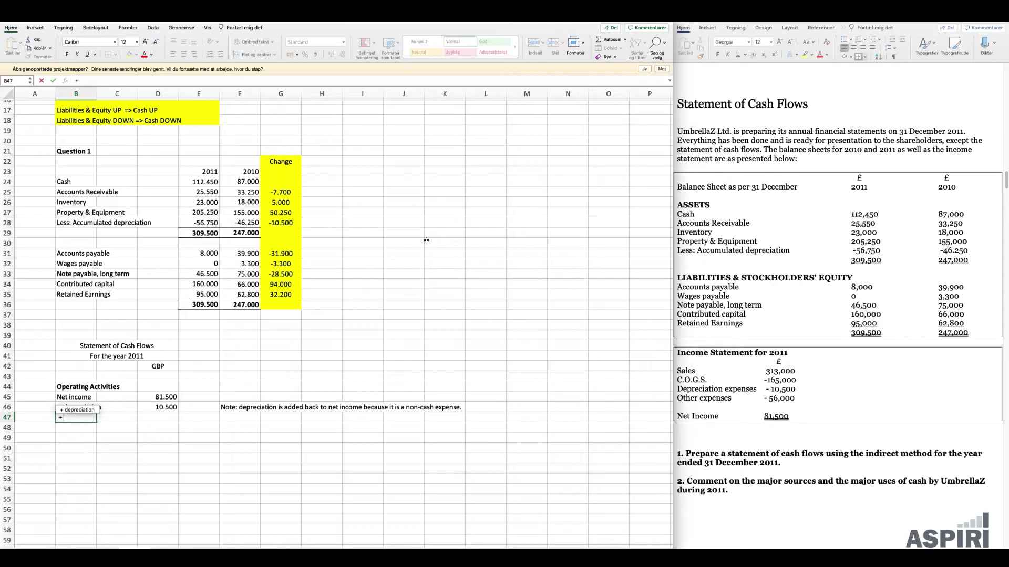
pyautogui.write(' accounts rec')
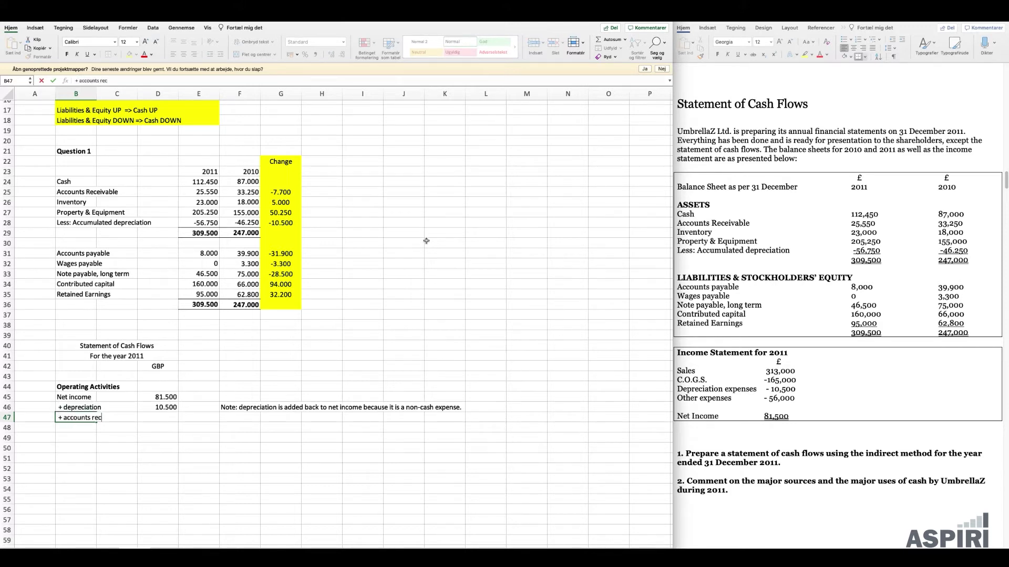
pyautogui.write('eivable')
pyautogui.press('Tab')
pyautogui.press('Tab')
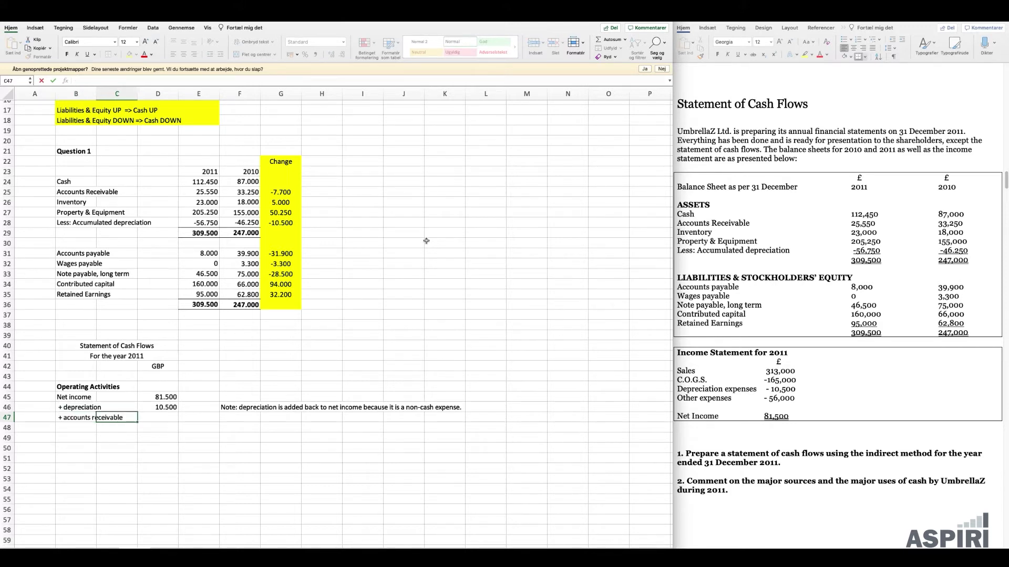
# Copy the highlighted cash-change rules in B14:E18 to the area beside the balance sheet, starting at I29.
pyautogui.scroll(3, 216, 157)
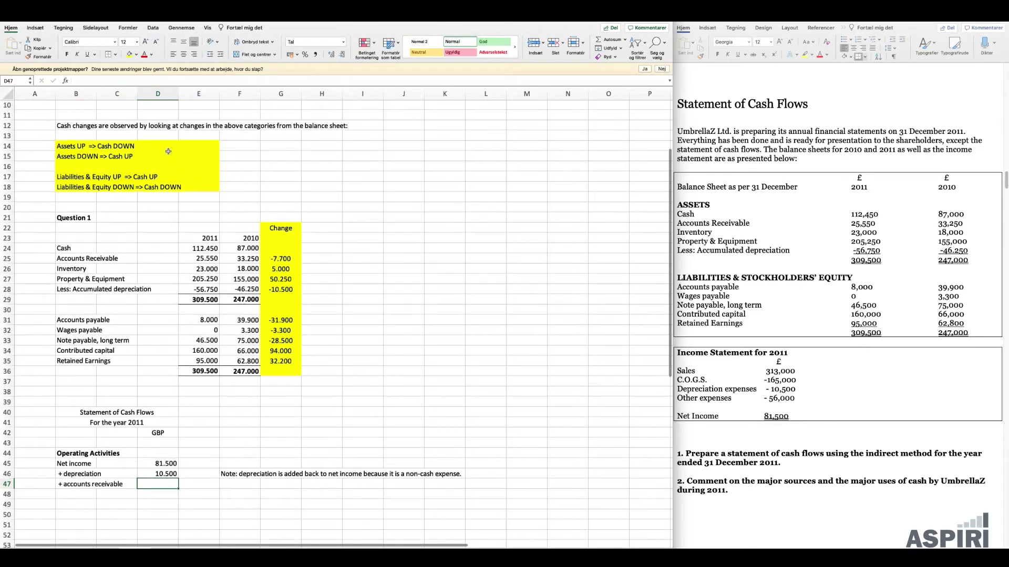
pyautogui.moveTo(60, 146); pyautogui.dragTo(213, 188)
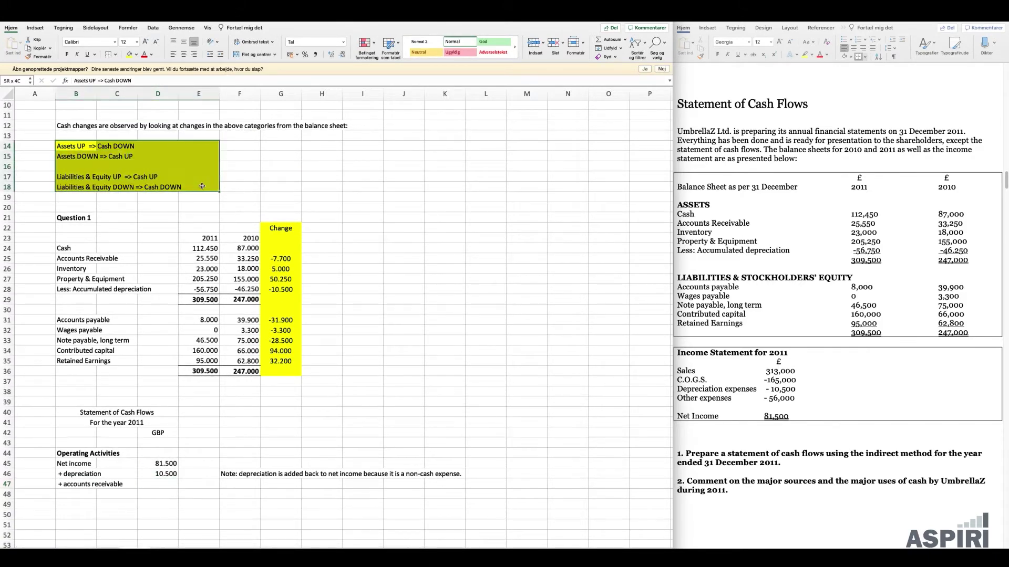
pyautogui.hotkey('ctrl', 'c')
pyautogui.scroll(-6, 315, 225)
pyautogui.scroll(1, 357, 220)
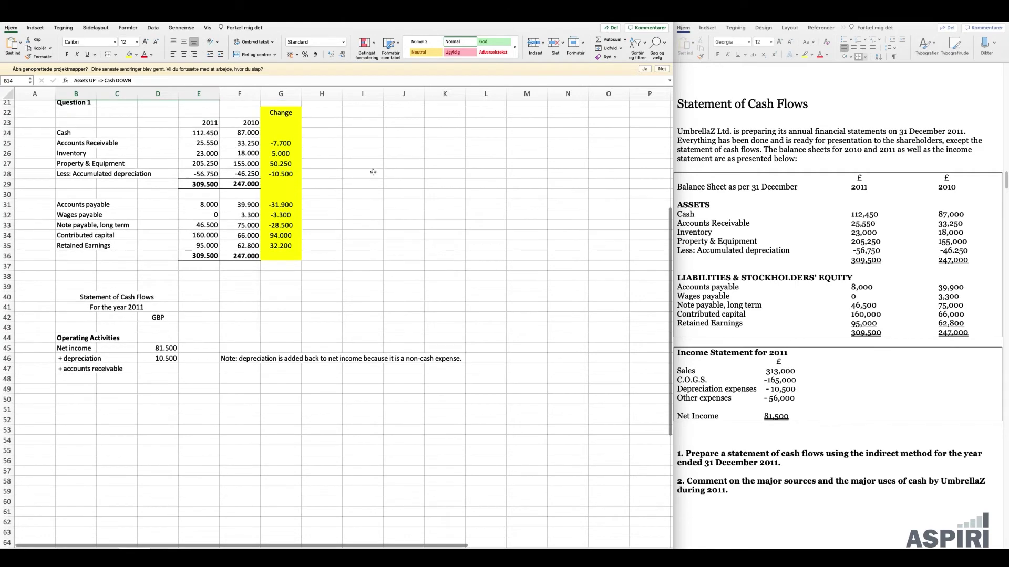
pyautogui.click(363, 180)
pyautogui.hotkey('ctrl', 'v')
pyautogui.click(362, 256)
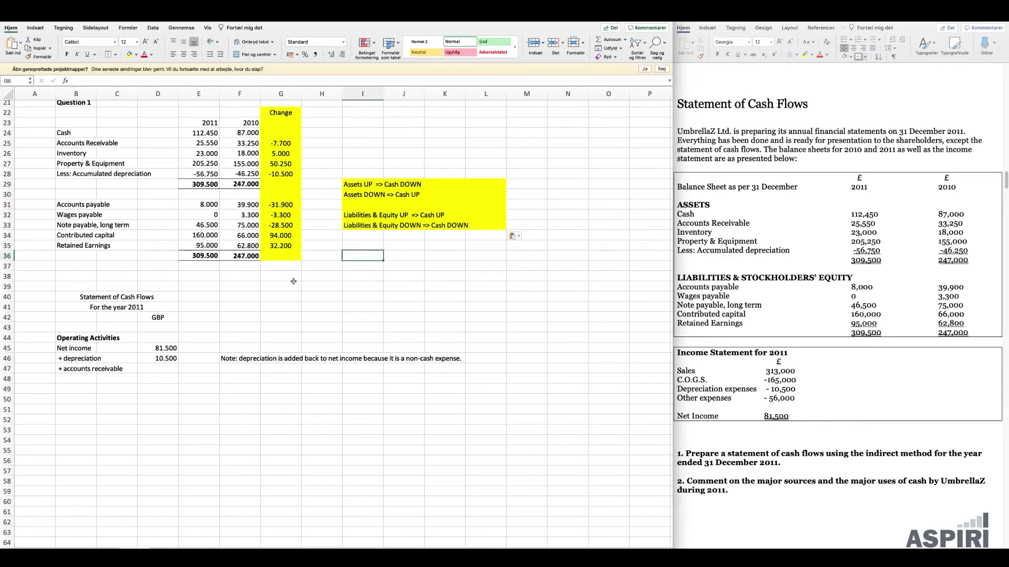
# Check the "Assets DOWN => Cash UP" rule and enter 7700 in D47 for accounts receivable.
pyautogui.moveTo(362, 196); pyautogui.dragTo(404, 195)
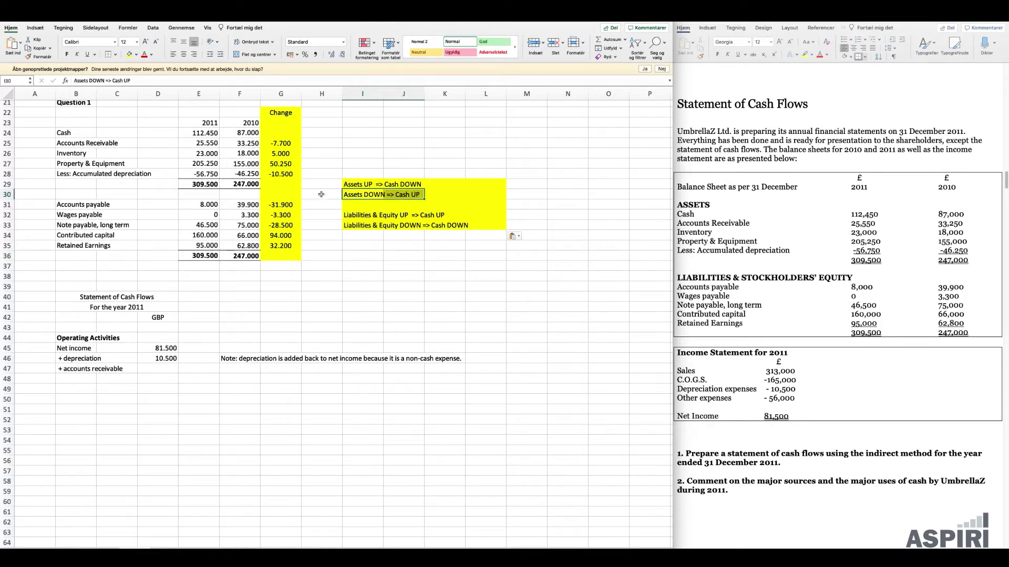
pyautogui.click(147, 369)
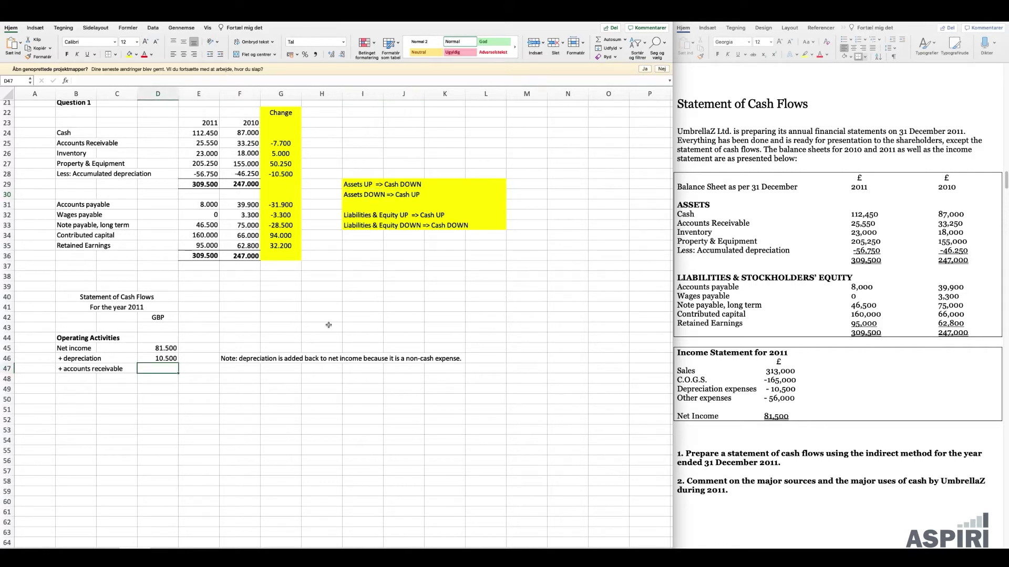
pyautogui.write('7700')
pyautogui.press('Return')
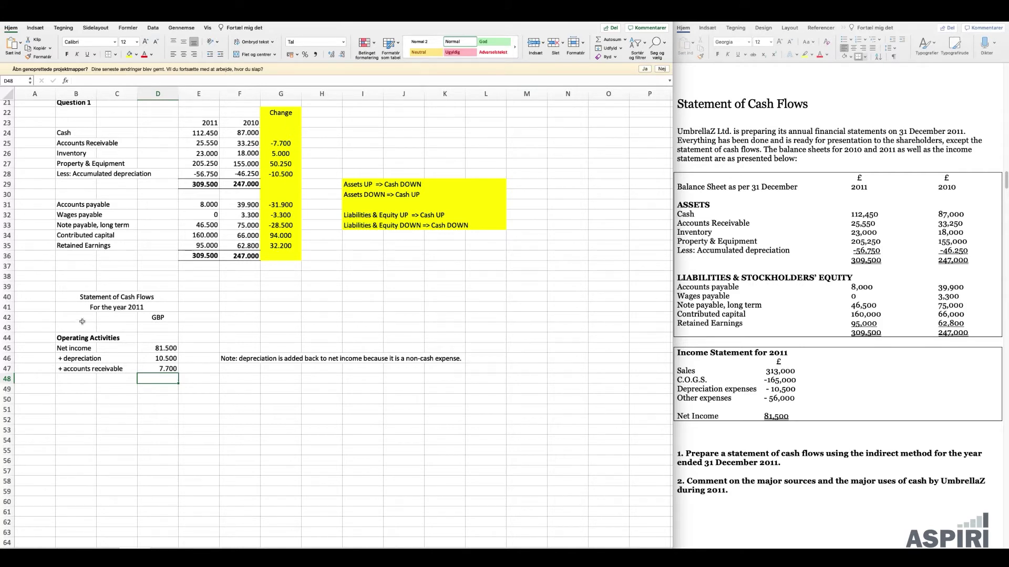
# Add a "- inventory" line in B48 with the amount -5000 in D48.
pyautogui.click(78, 380)
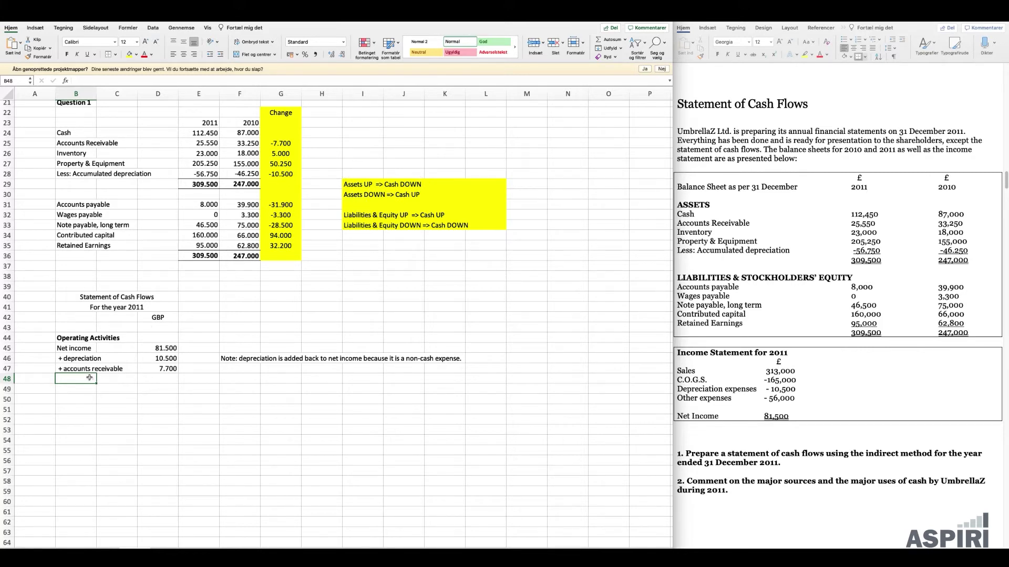
pyautogui.write('-')
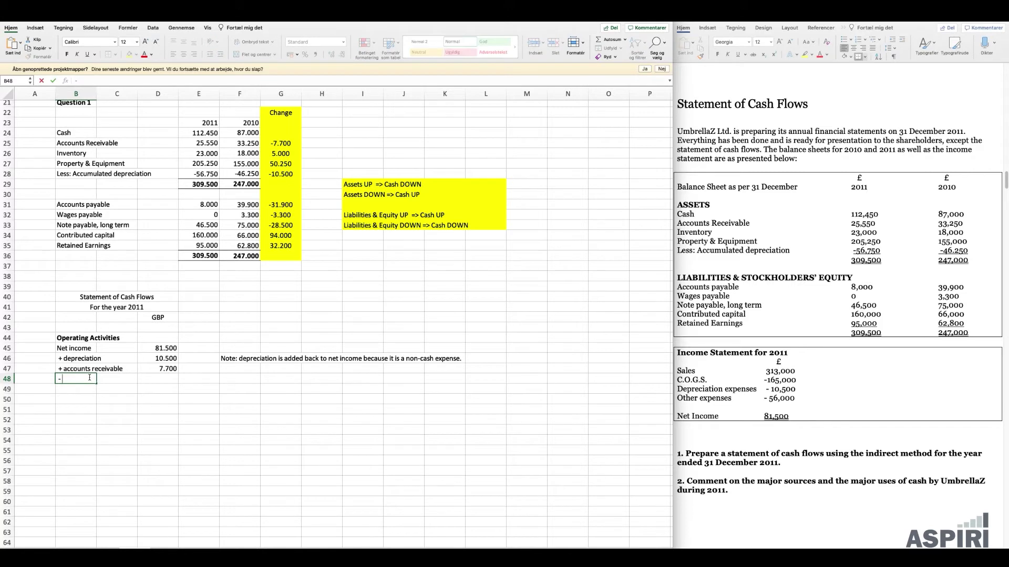
pyautogui.write(' inventory')
pyautogui.press('Tab')
pyautogui.press('Tab')
pyautogui.write('-5000')
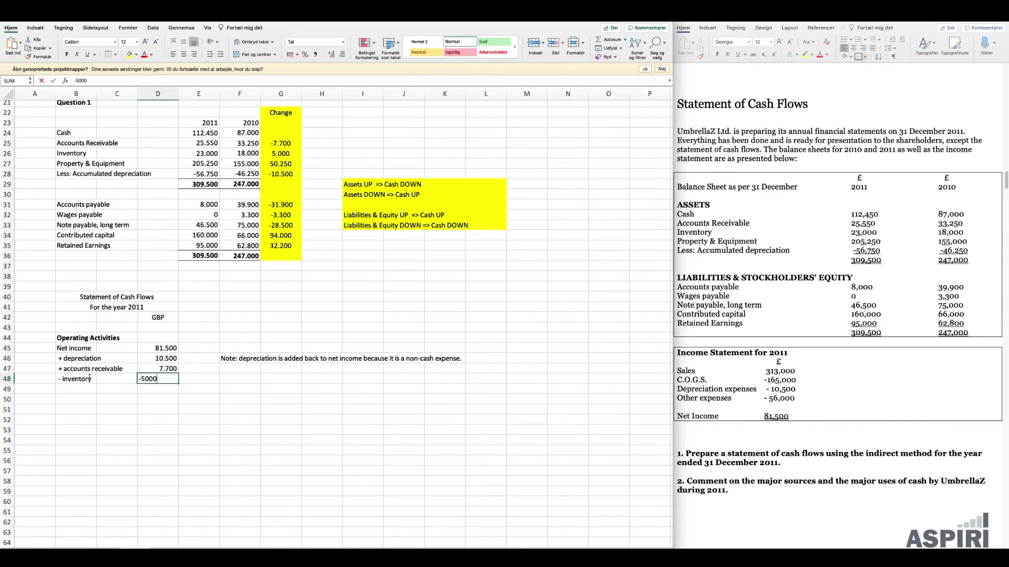
pyautogui.press('Return')
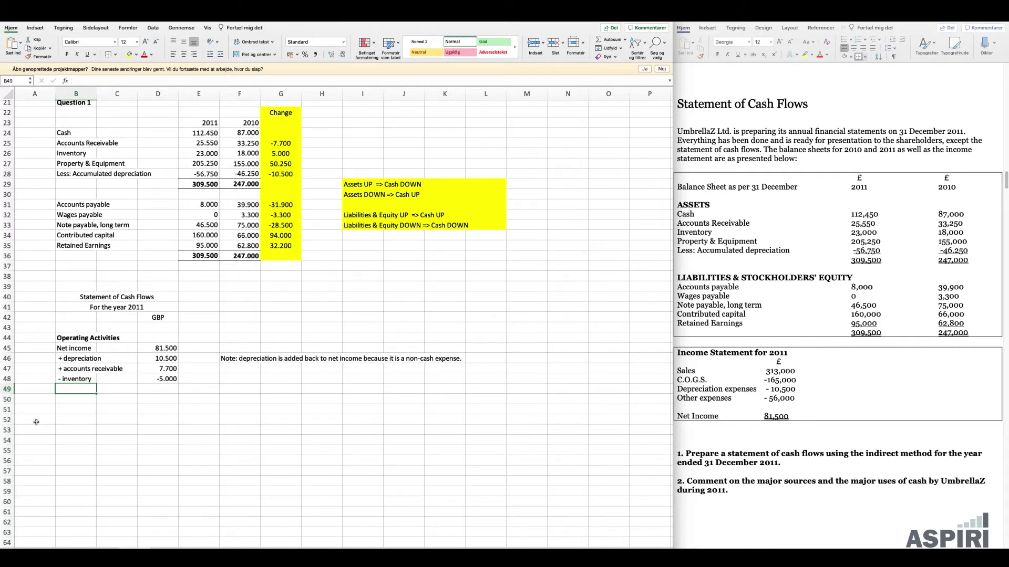
# Add a "- accounts payable" line in B49 with the amount -31.900 in D49.
pyautogui.write('-')
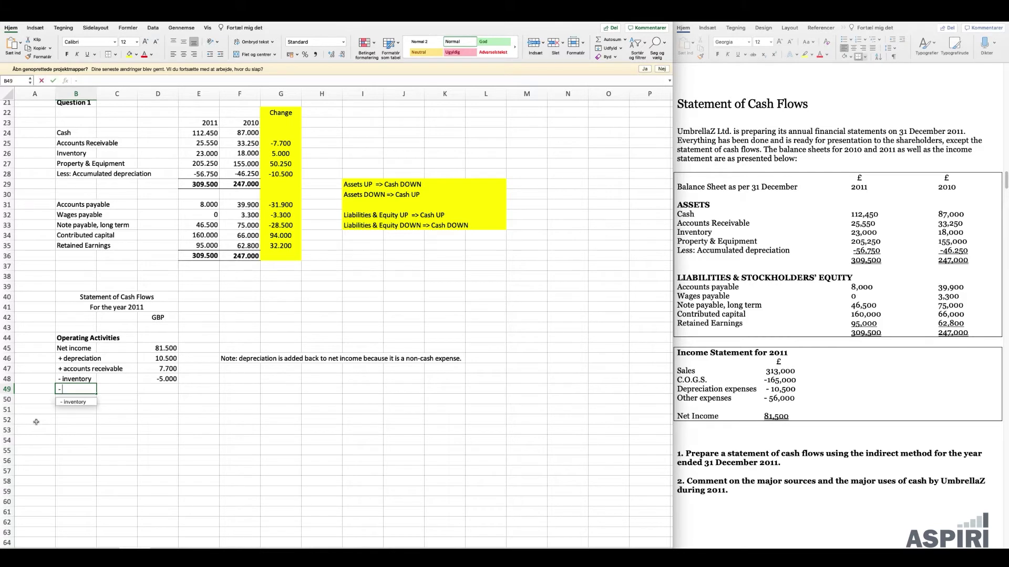
pyautogui.write(' accounts payabl')
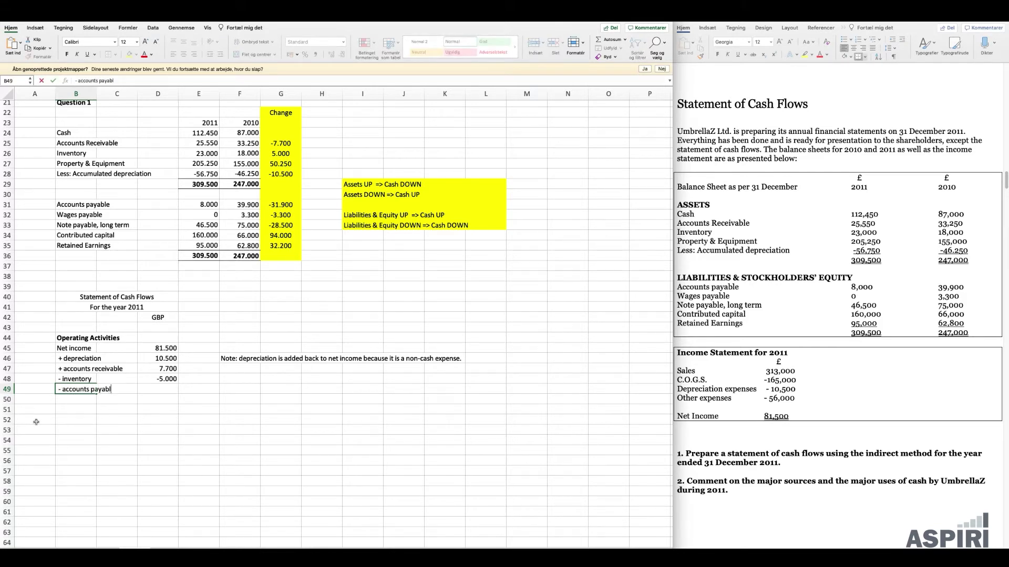
pyautogui.press('Tab')
pyautogui.hotkey('shift', 'Tab')
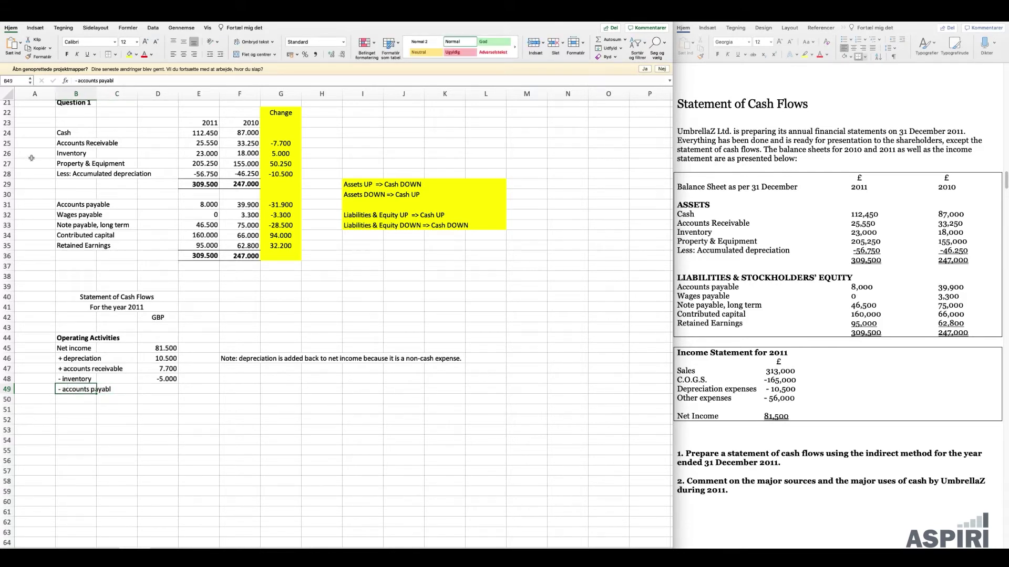
pyautogui.click(126, 82)
pyautogui.write('e')
pyautogui.press('Tab')
pyautogui.press('Tab')
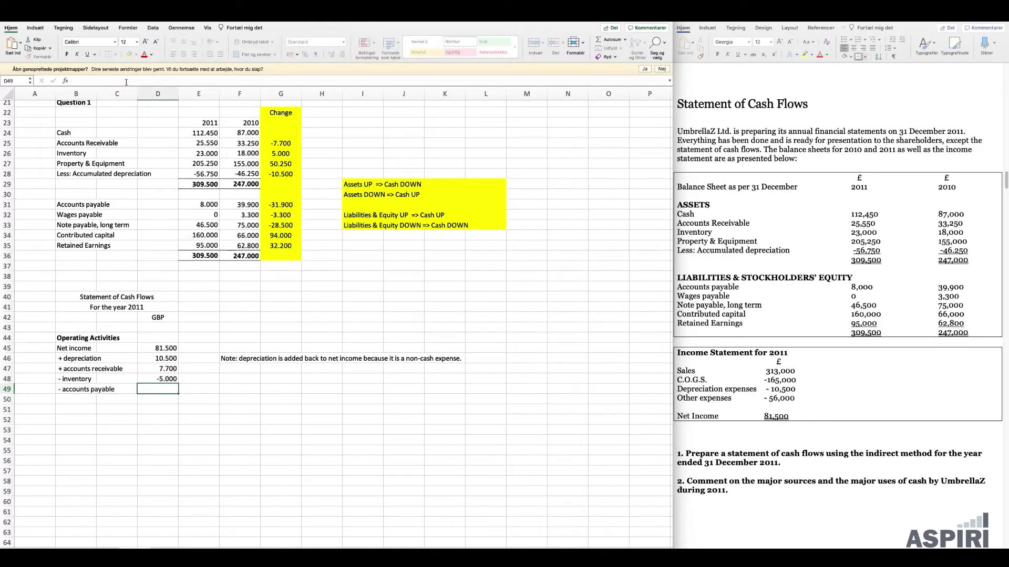
pyautogui.write('-31.')
pyautogui.write('900')
pyautogui.press('Return')
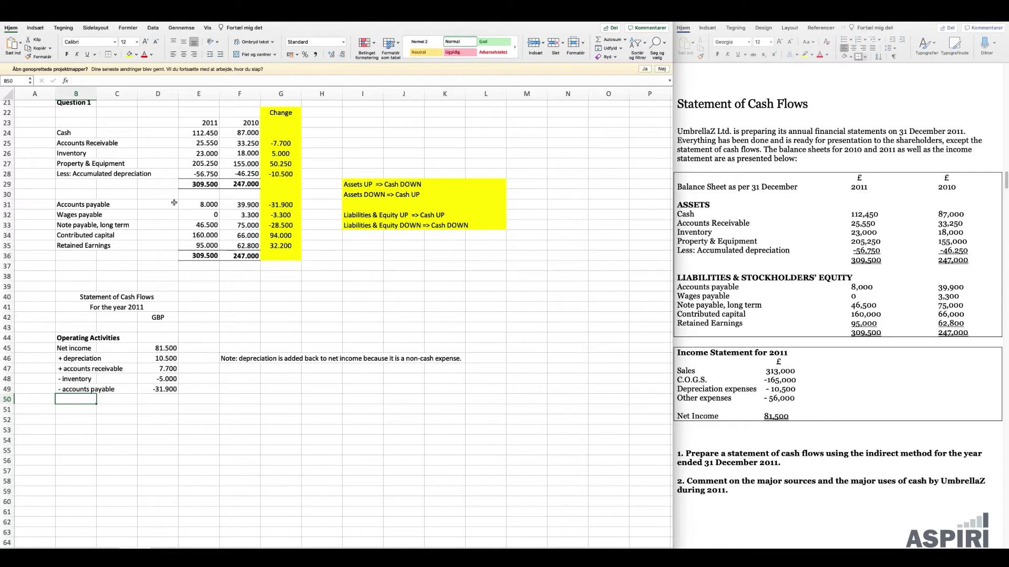
# Add a "- wages payable" line in B50 with the amount -3.300 in D50.
pyautogui.write('-')
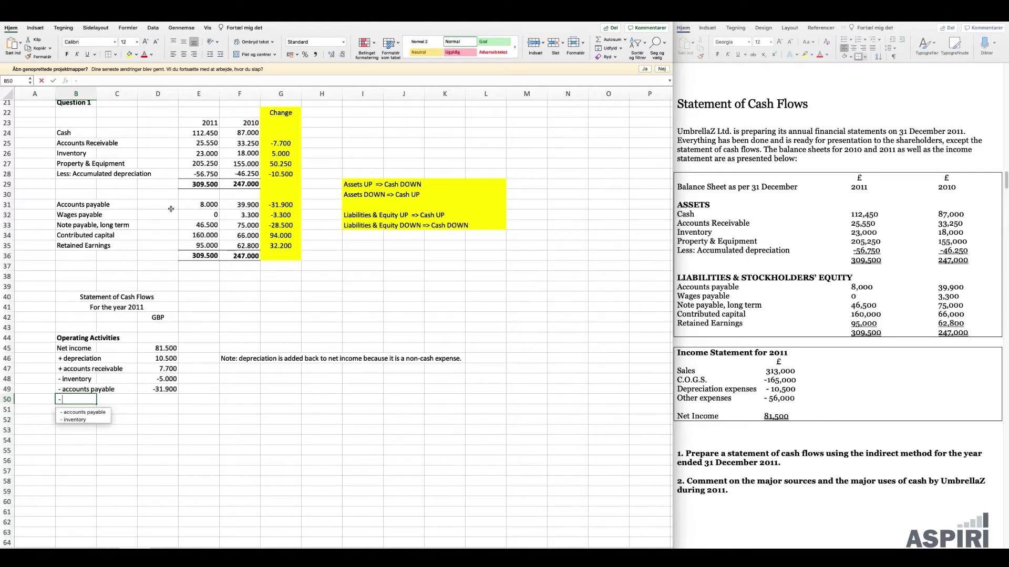
pyautogui.write(' wages')
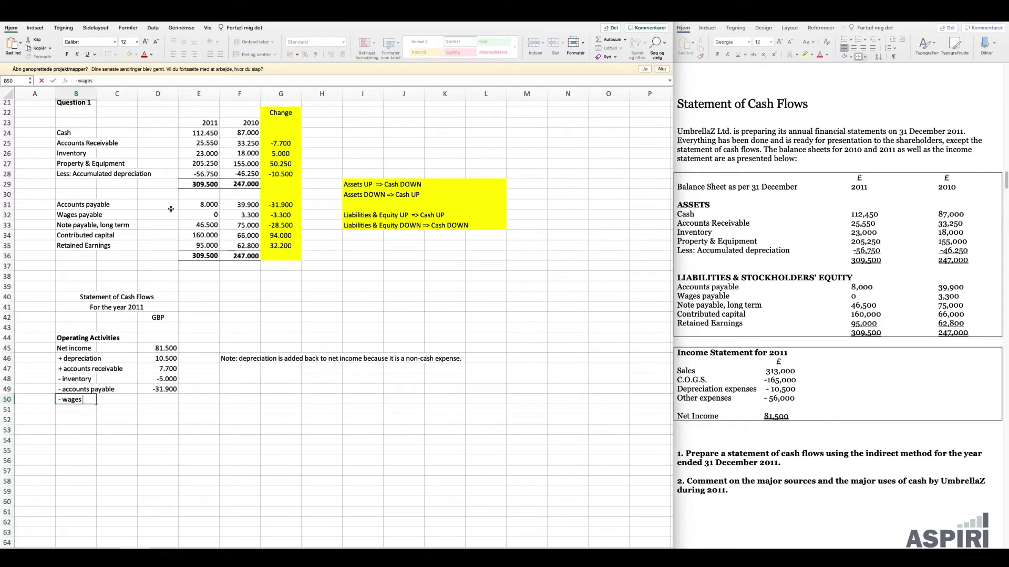
pyautogui.write(' payable')
pyautogui.press('Tab')
pyautogui.press('Tab')
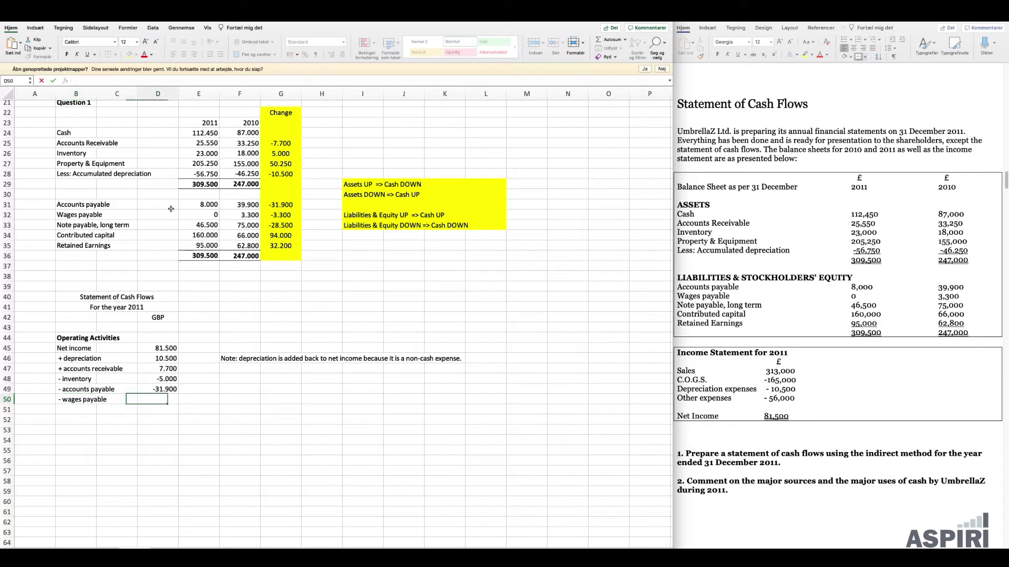
pyautogui.write('-3.300')
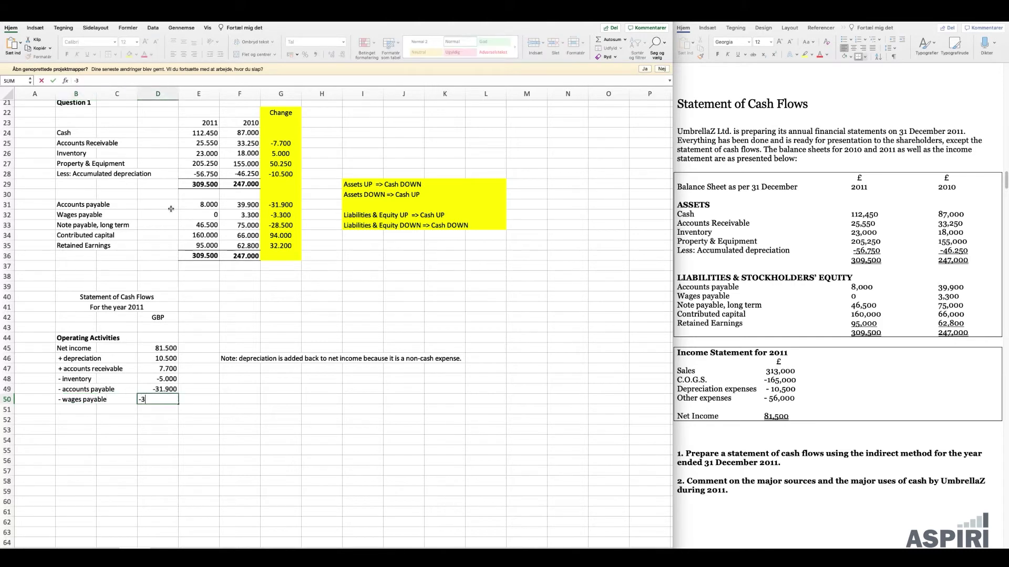
pyautogui.press('Return')
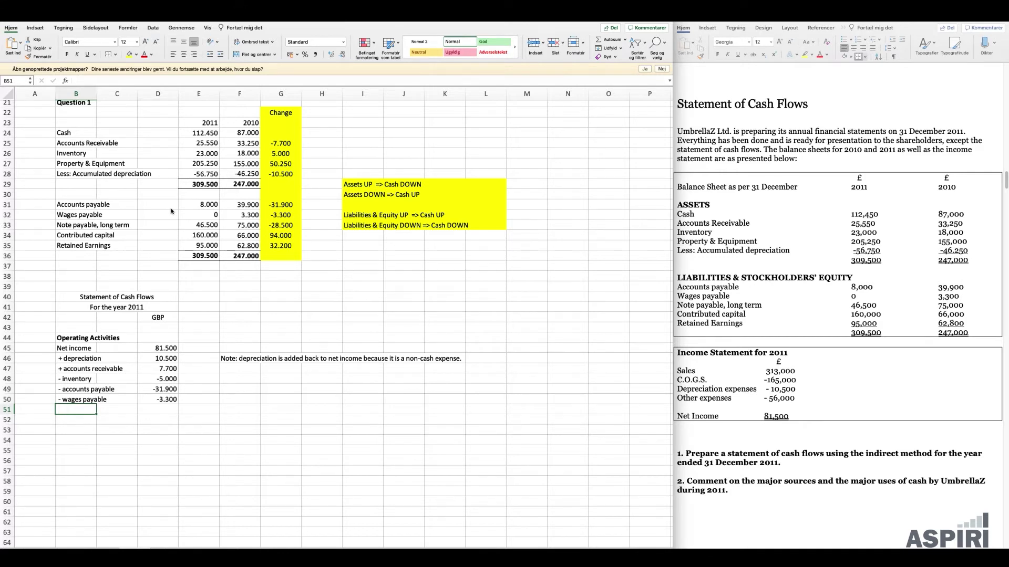
# Enter the label "Cash flows from operating activities" in B52 and widen column B so the label ends before column D.
pyautogui.press('Down')
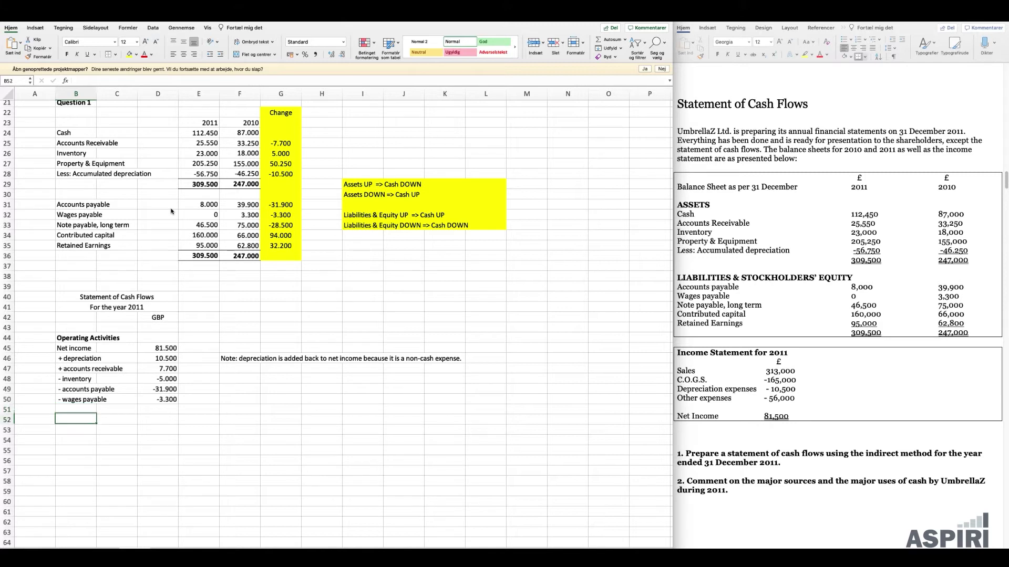
pyautogui.write('Cash flows from operating')
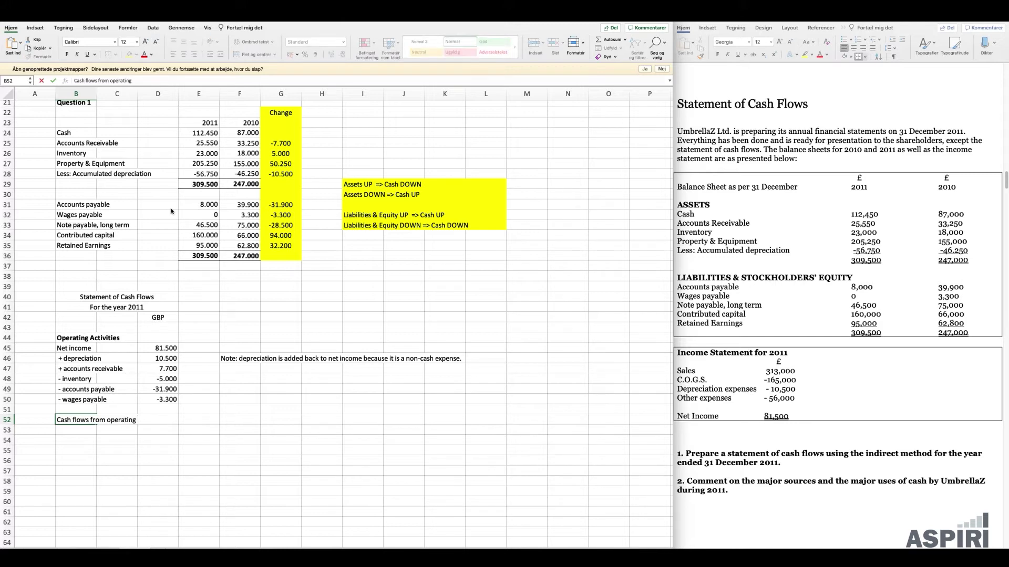
pyautogui.write(' activities')
pyautogui.press('Return')
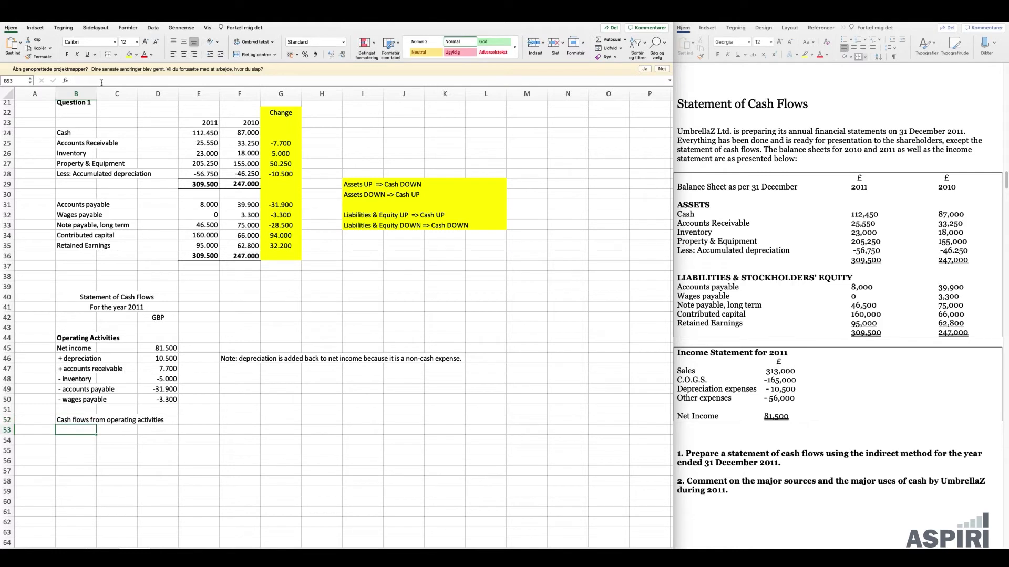
pyautogui.moveTo(96, 93); pyautogui.dragTo(127, 94)
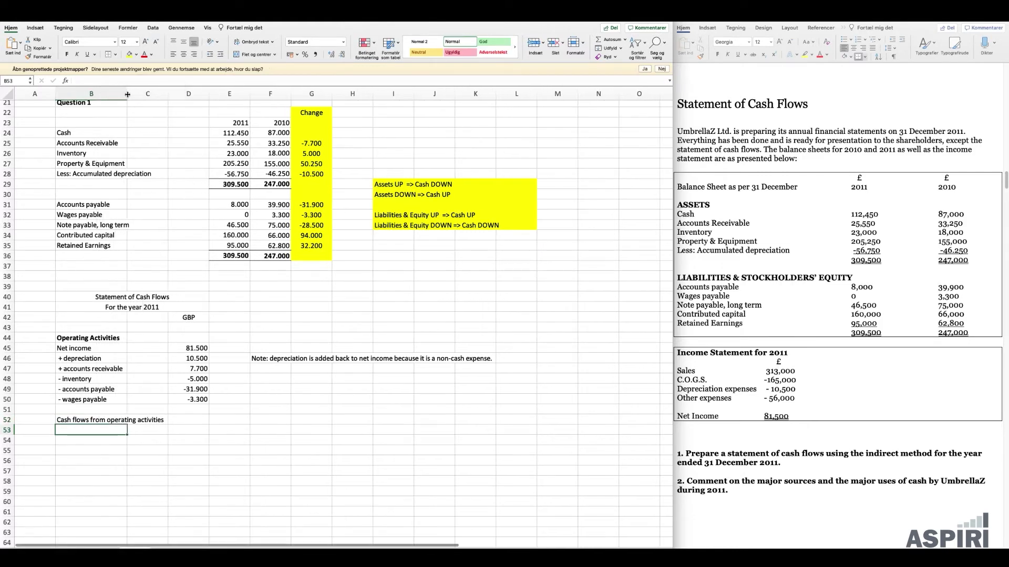
# Total the operating activities in D52 with the formula =SUM(D45:D50).
pyautogui.click(188, 419)
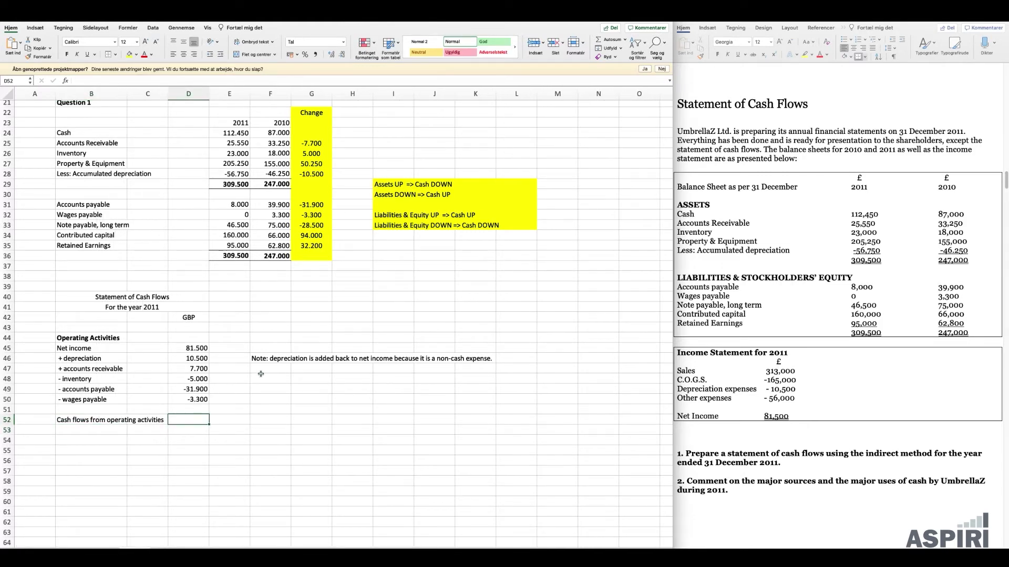
pyautogui.write('=SUM(')
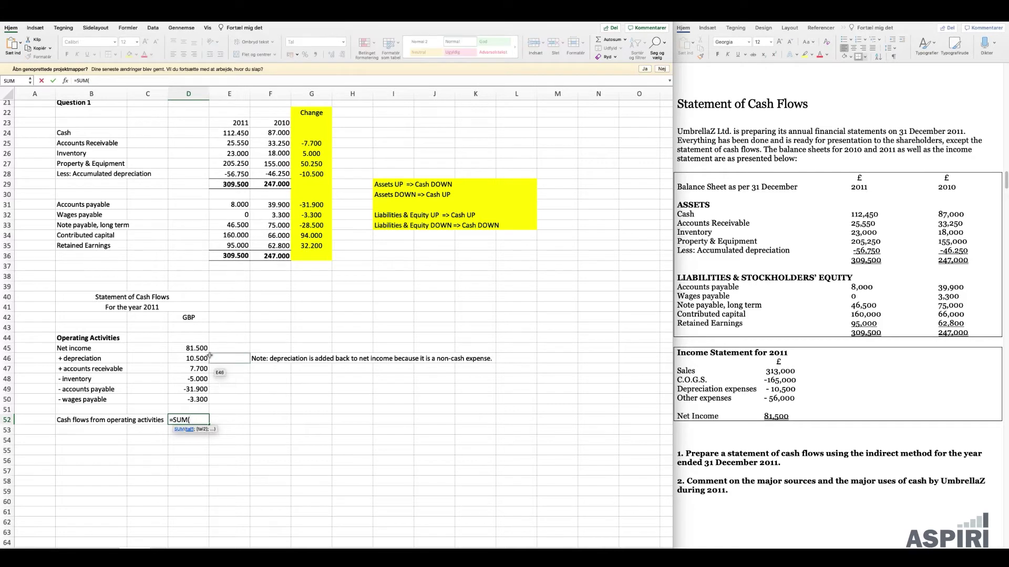
pyautogui.moveTo(197, 348); pyautogui.dragTo(197, 400)
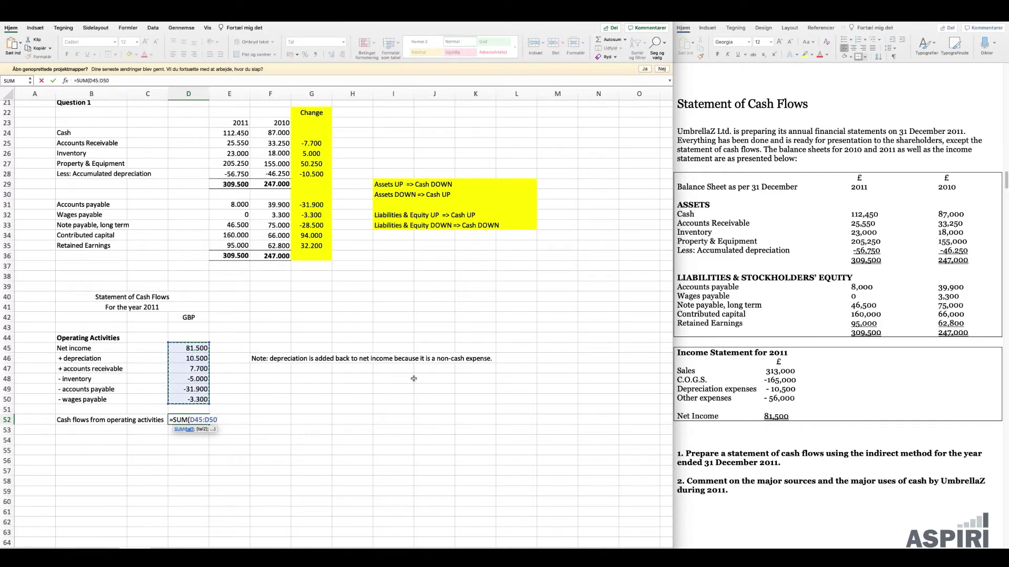
pyautogui.write(')')
pyautogui.press('Return')
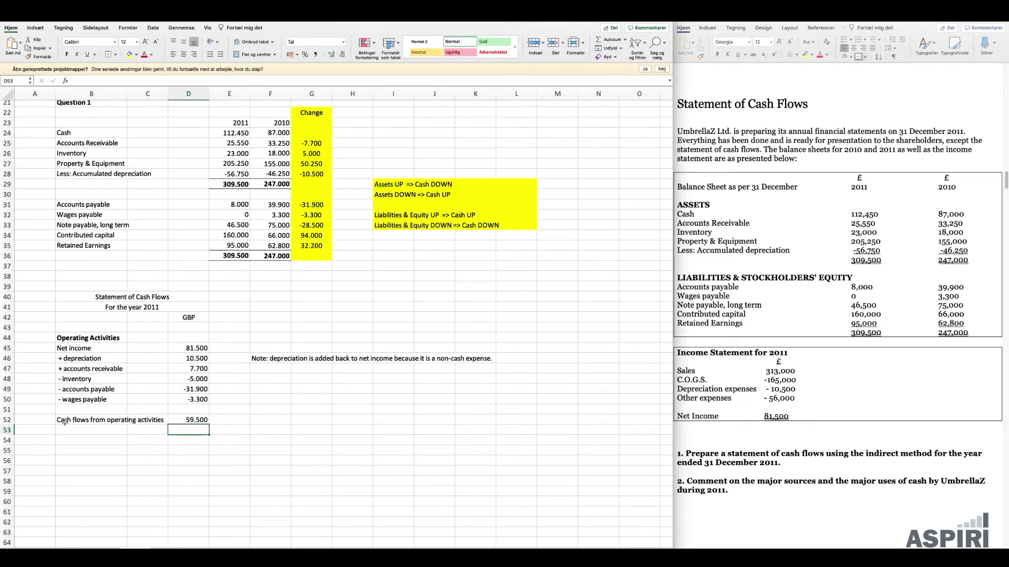
# Make the operating cash flow total row B52:D52 bold with top and bottom borders, and slightly widen column B.
pyautogui.moveTo(64, 421); pyautogui.dragTo(202, 420)
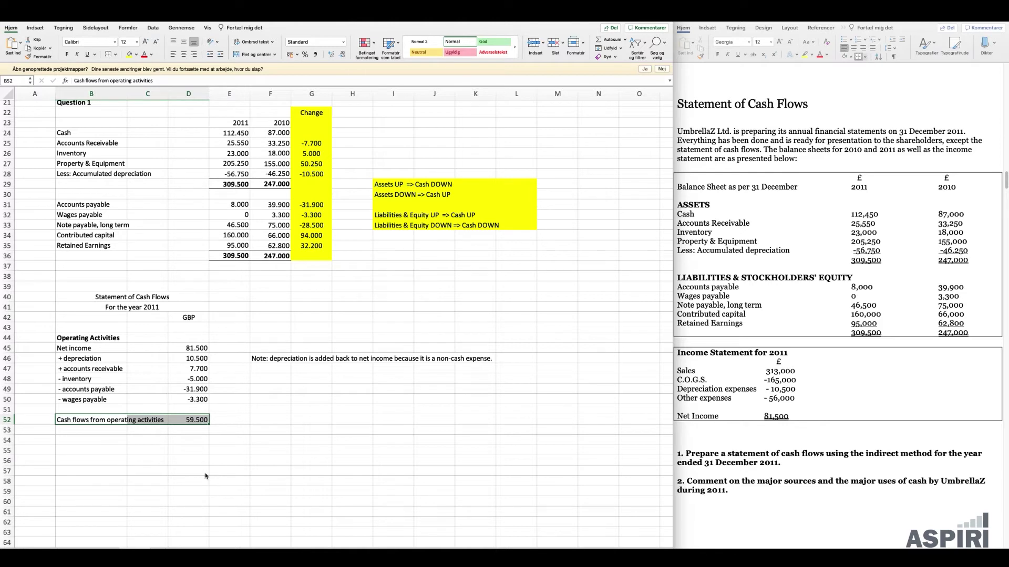
pyautogui.press('super+b')
pyautogui.press('Down')
pyautogui.press('Down')
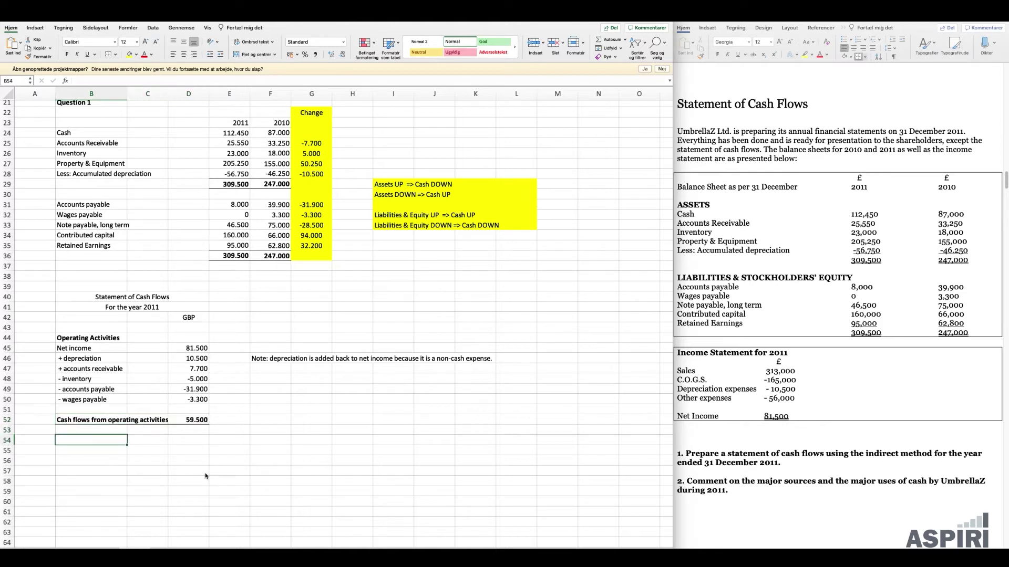
pyautogui.moveTo(127, 90); pyautogui.dragTo(130, 91)
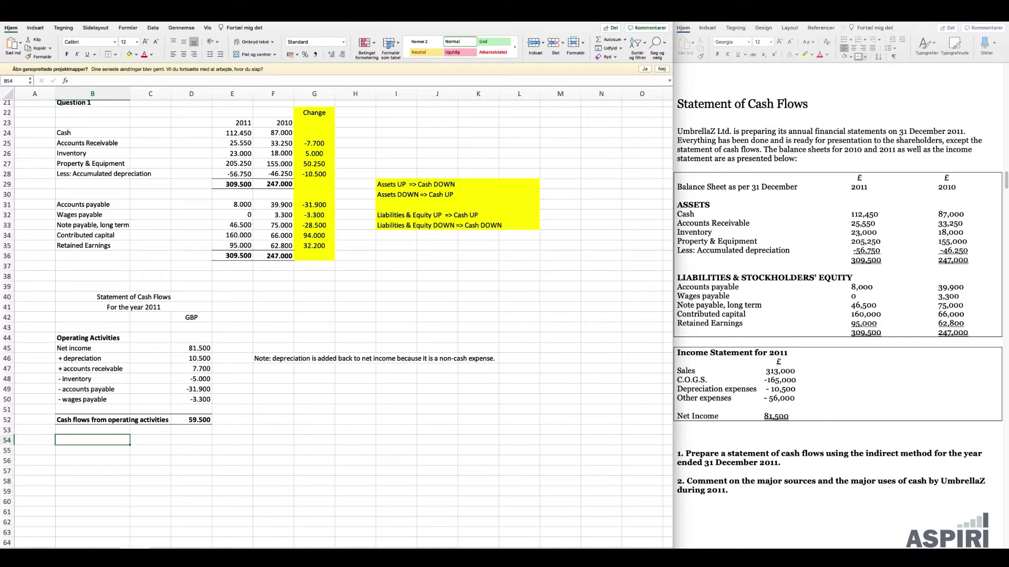
# Enter the section heading "Investment Activities" in B54 and make it bold.
pyautogui.write('Investment Acti')
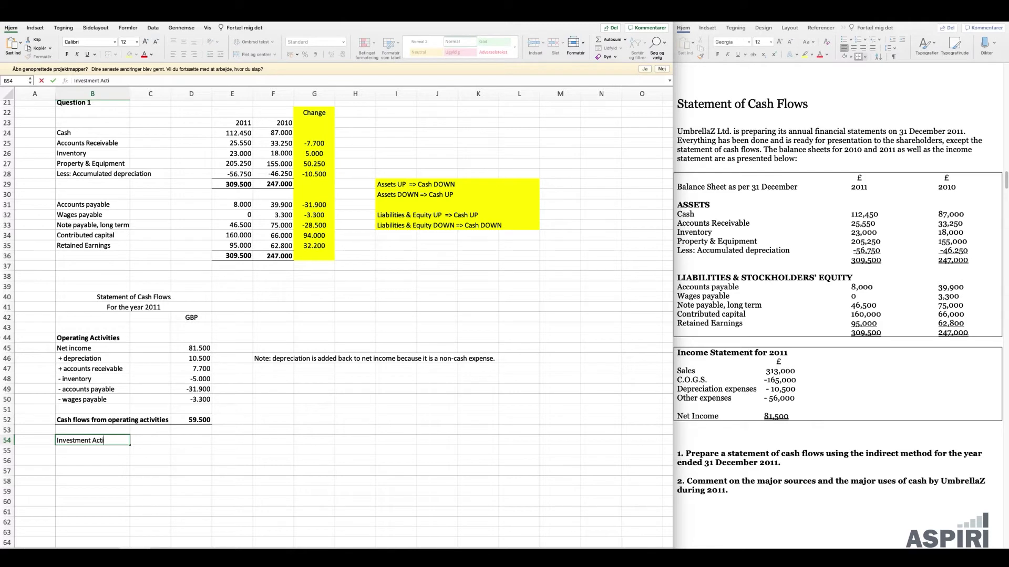
pyautogui.write('vities')
pyautogui.press('Return')
pyautogui.press('Up')
pyautogui.hotkey('ctrl', 'b')
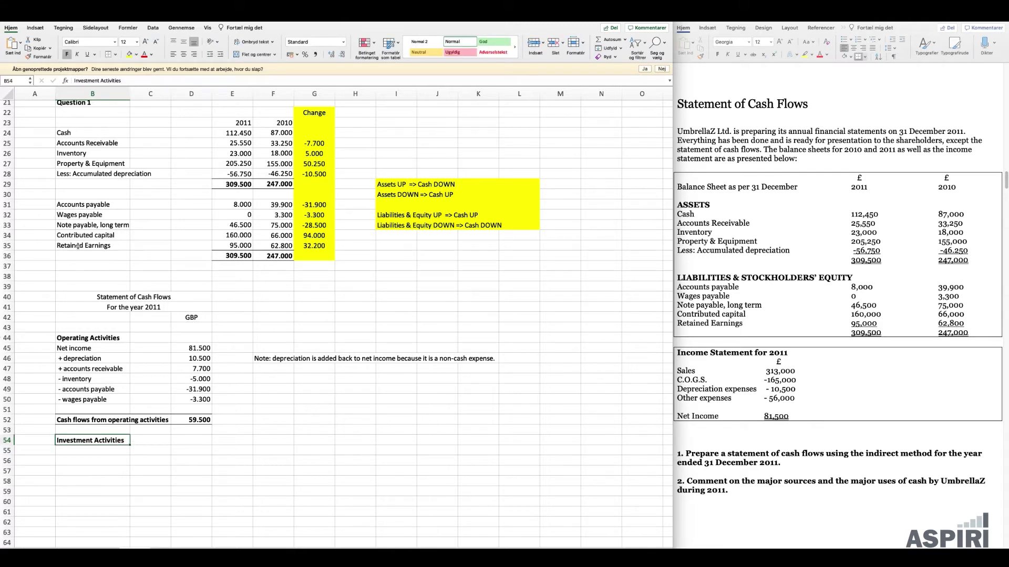
# Add a "- Property & Equipment" line in B55 with the amount -50.250 in D55.
pyautogui.scroll(1, 78, 245)
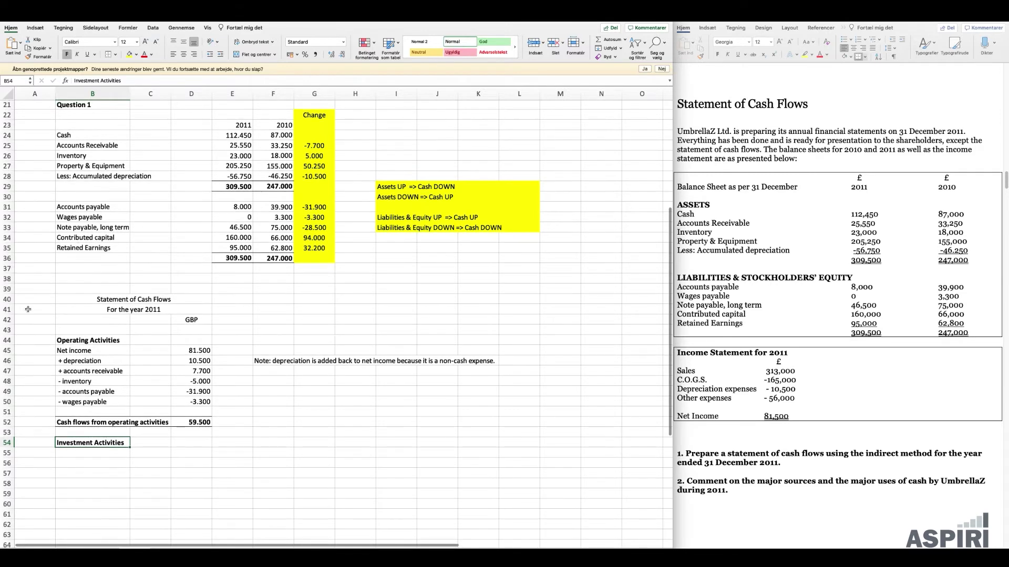
pyautogui.click(100, 451)
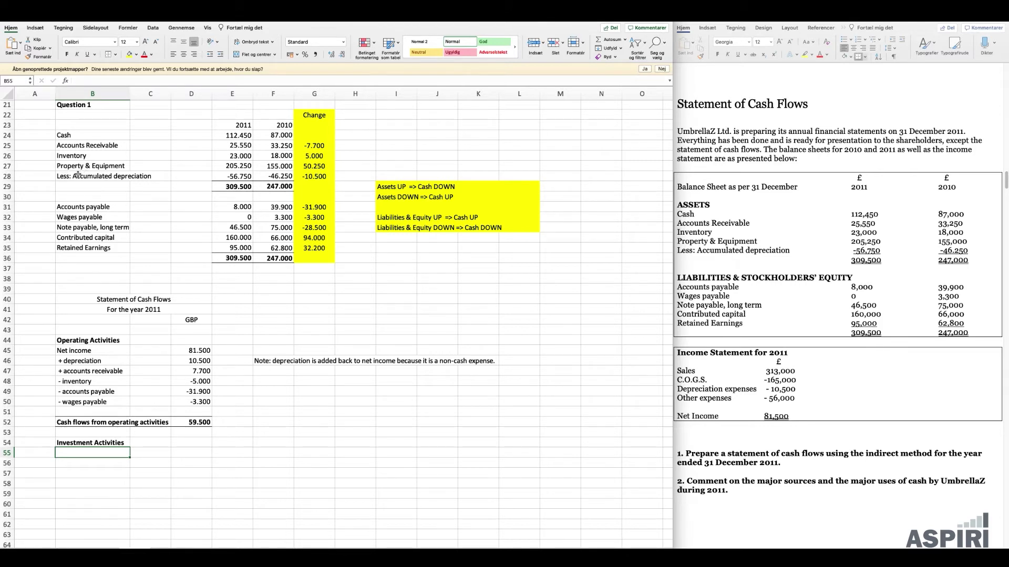
pyautogui.click(62, 167)
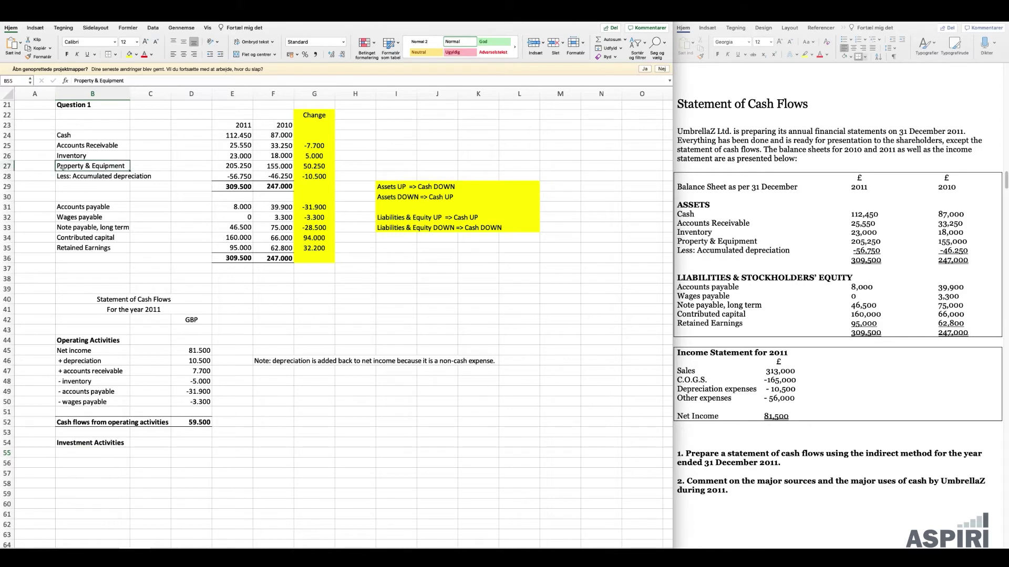
pyautogui.moveTo(105, 167); pyautogui.dragTo(275, 166)
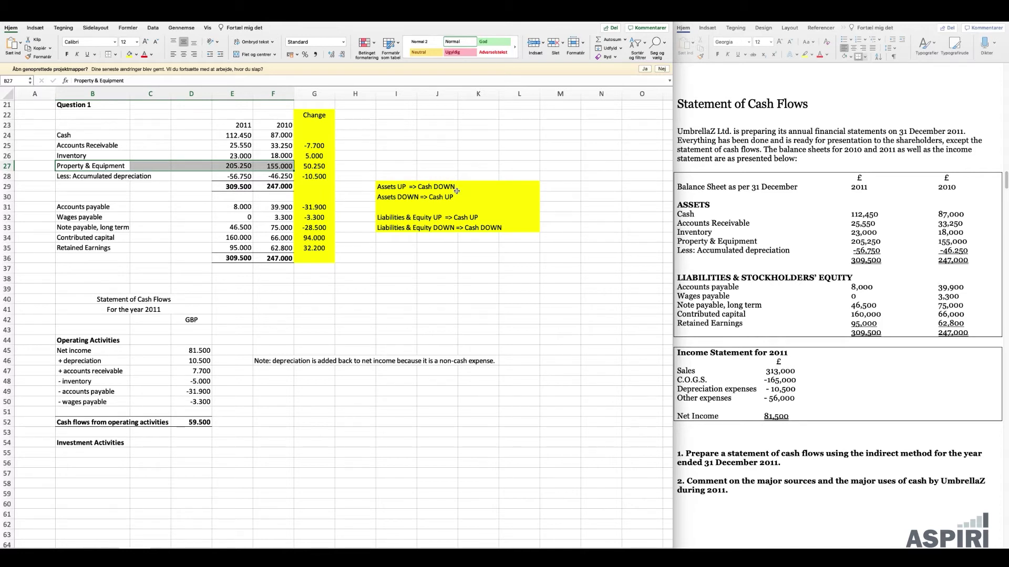
pyautogui.click(83, 456)
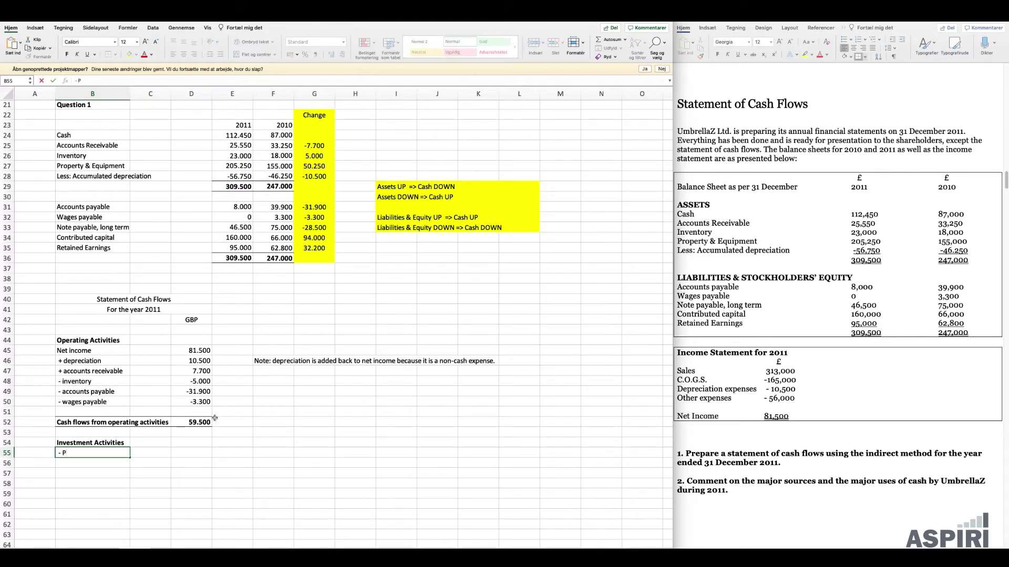
pyautogui.write('- Property & Equipemen')
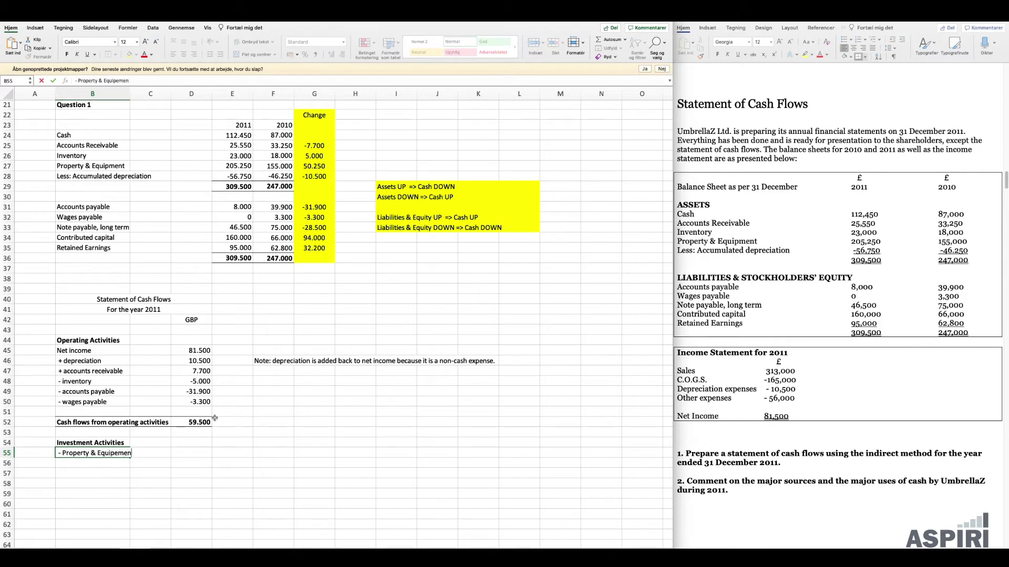
pyautogui.press('BackSpace')
pyautogui.press('BackSpace')
pyautogui.press('BackSpace')
pyautogui.press('BackSpace')
pyautogui.write('ment')
pyautogui.press('Tab')
pyautogui.press('Tab')
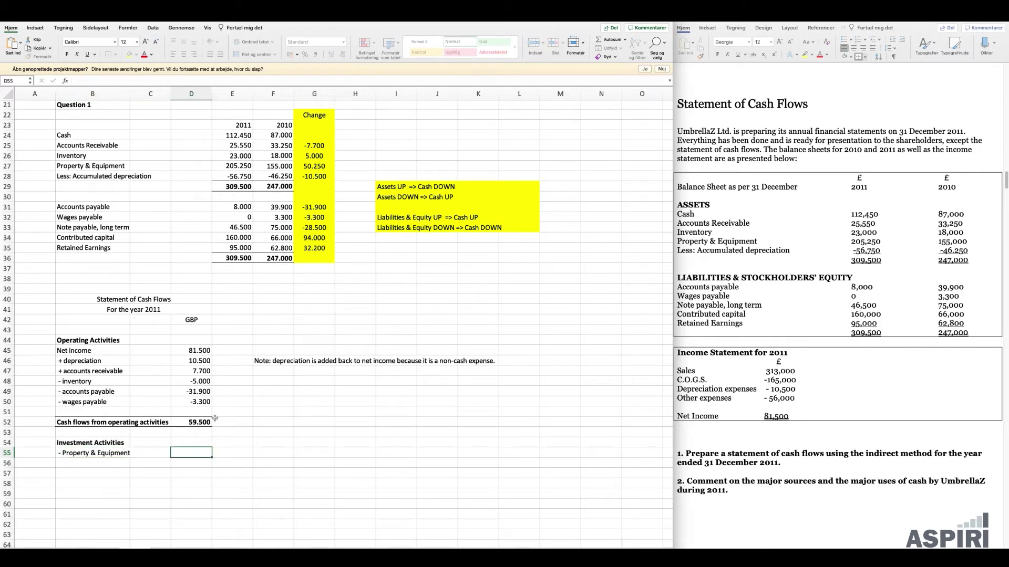
pyautogui.write('-')
pyautogui.write('50.250')
pyautogui.press('Return')
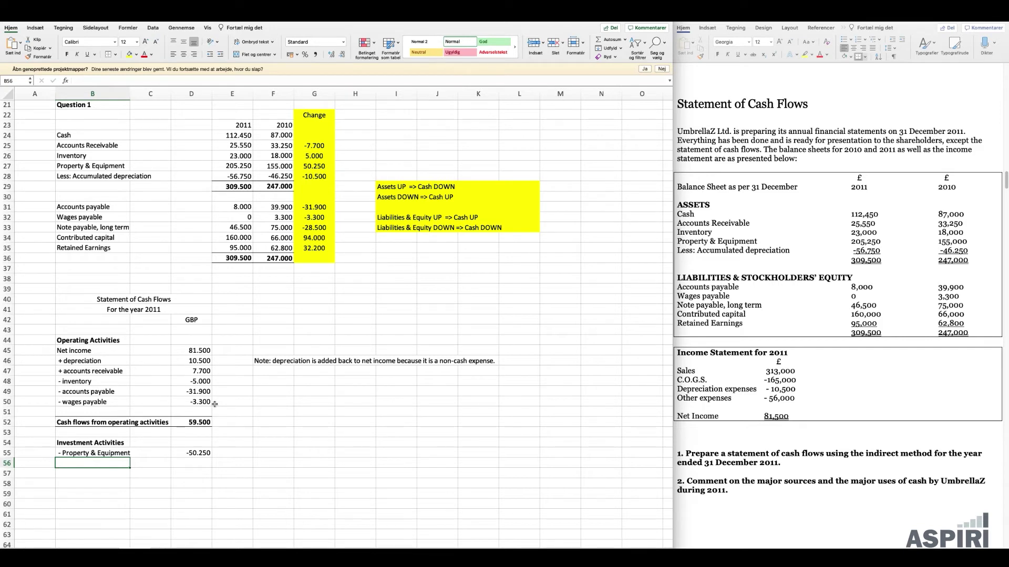
# Copy the operating cash flow total row B52:D52 to B57 as the basis for the investment total.
pyautogui.moveTo(74, 175); pyautogui.dragTo(326, 176)
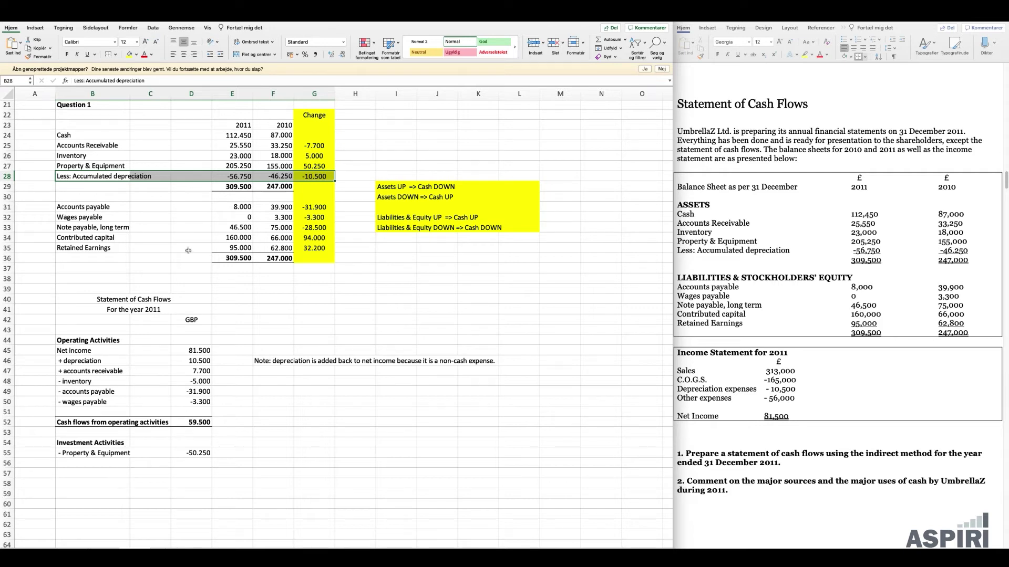
pyautogui.click(139, 453)
pyautogui.click(80, 473)
pyautogui.moveTo(79, 424); pyautogui.dragTo(176, 419)
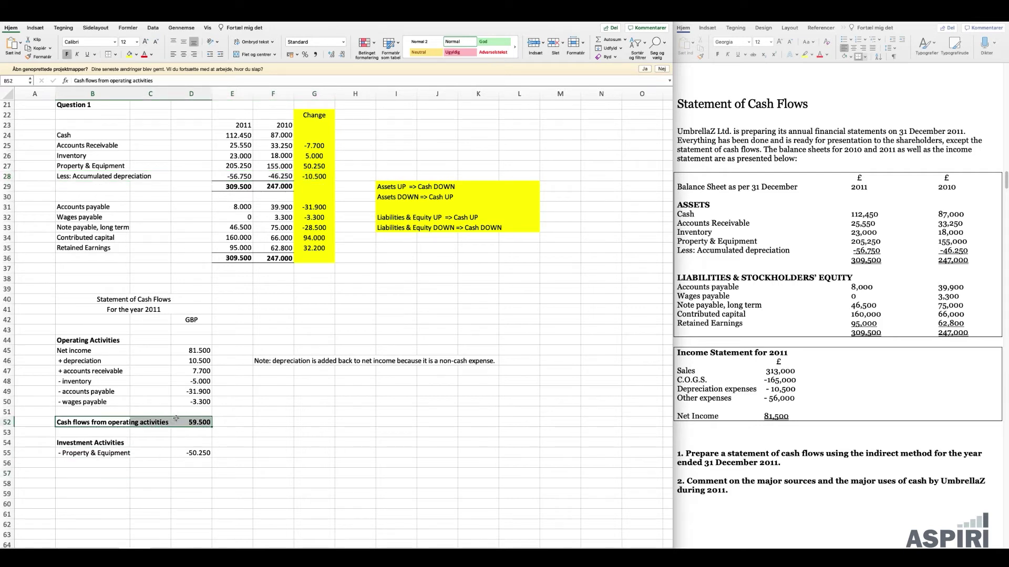
pyautogui.hotkey('ctrl', 'c')
pyautogui.click(77, 474)
pyautogui.hotkey('ctrl', 'v')
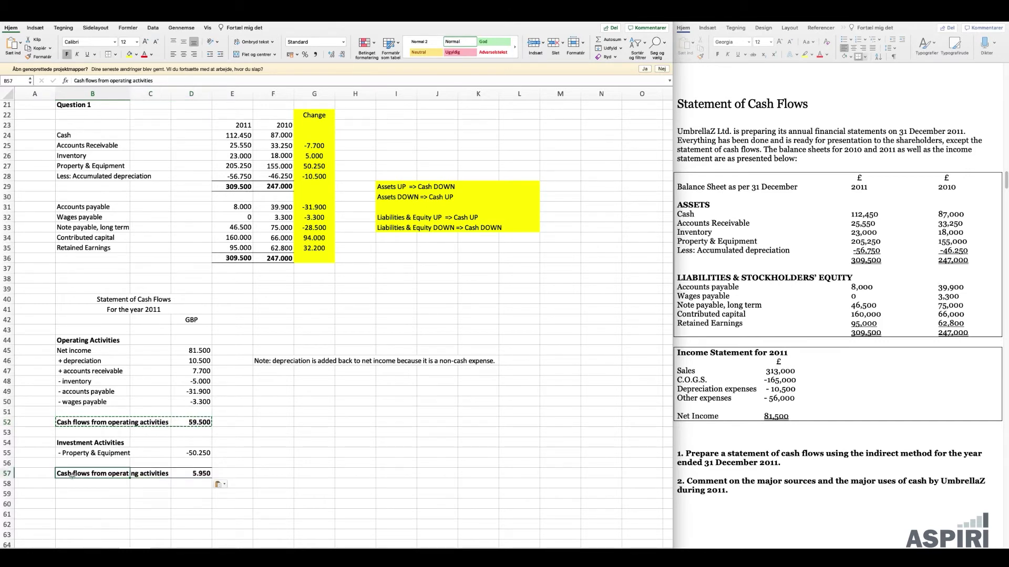
# Change the copied label in B57 to "Cash flows from investment activities".
pyautogui.doubleClick(121, 80)
pyautogui.write('invetsme')
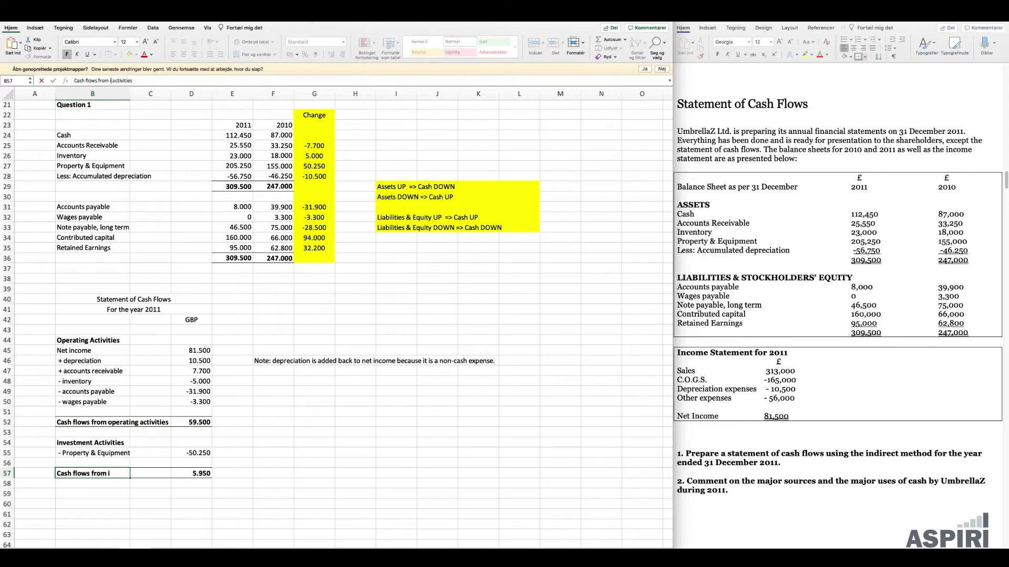
pyautogui.press('BackSpace')
pyautogui.press('BackSpace')
pyautogui.press('BackSpace')
pyautogui.press('BackSpace')
pyautogui.write('stment')
pyautogui.press('Return')
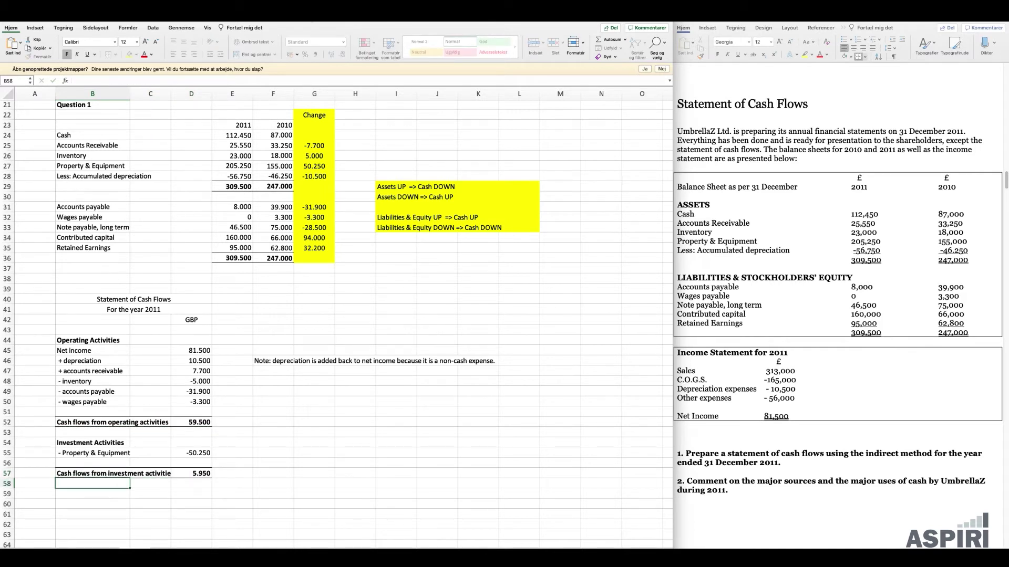
# Correct the investment total in D57 to the formula =SUM(D55).
pyautogui.click(199, 473)
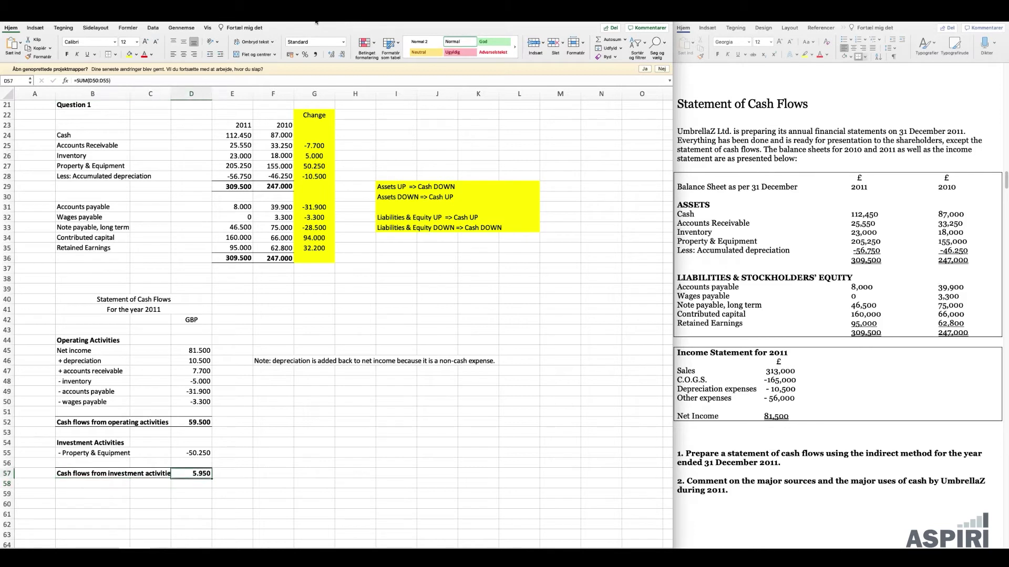
pyautogui.click(120, 77)
pyautogui.click(199, 453)
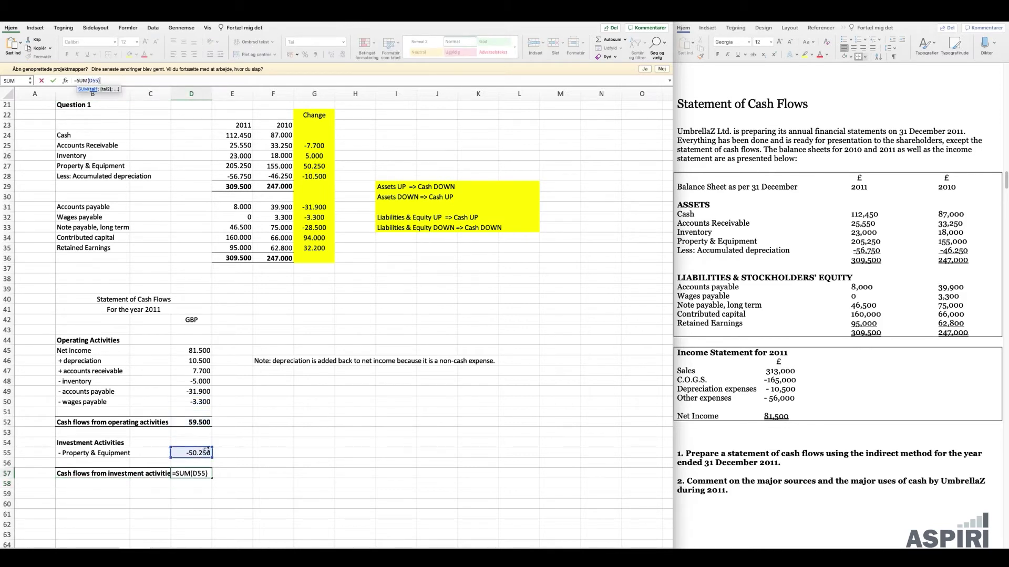
pyautogui.press('Return')
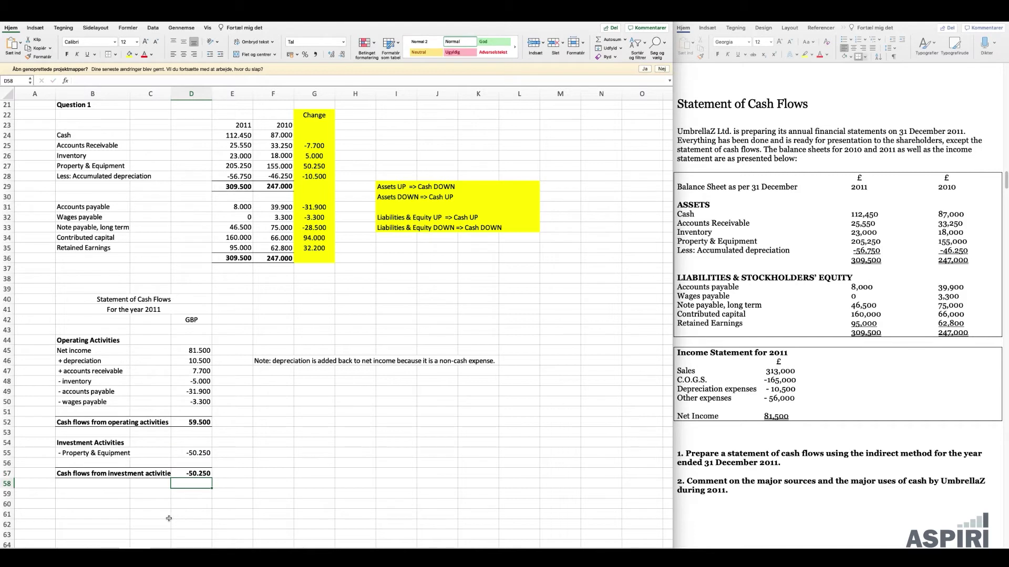
# Enter the section heading "Financing Activities" in B59 and make it bold.
pyautogui.click(167, 516)
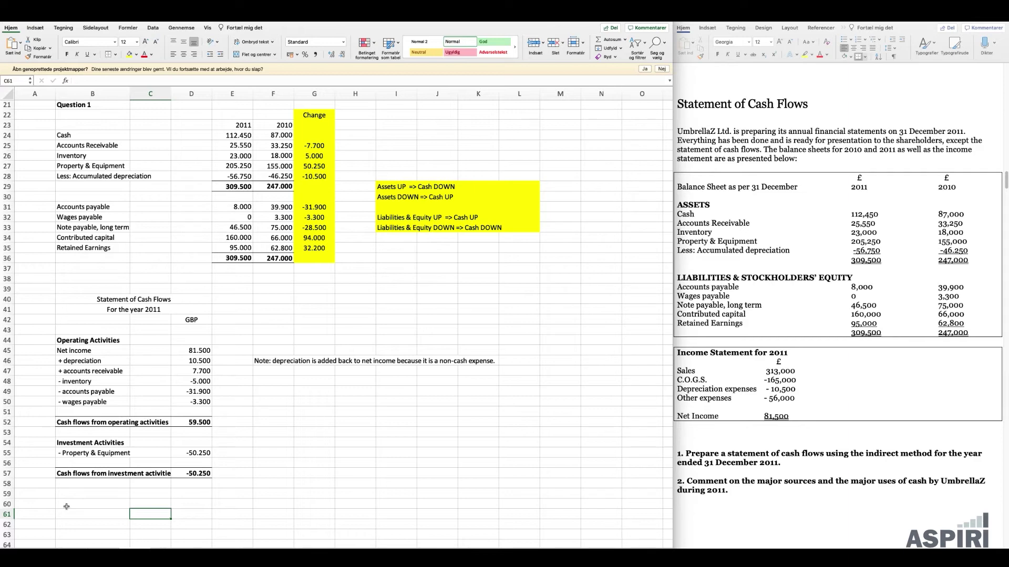
pyautogui.scroll(-3, 67, 505)
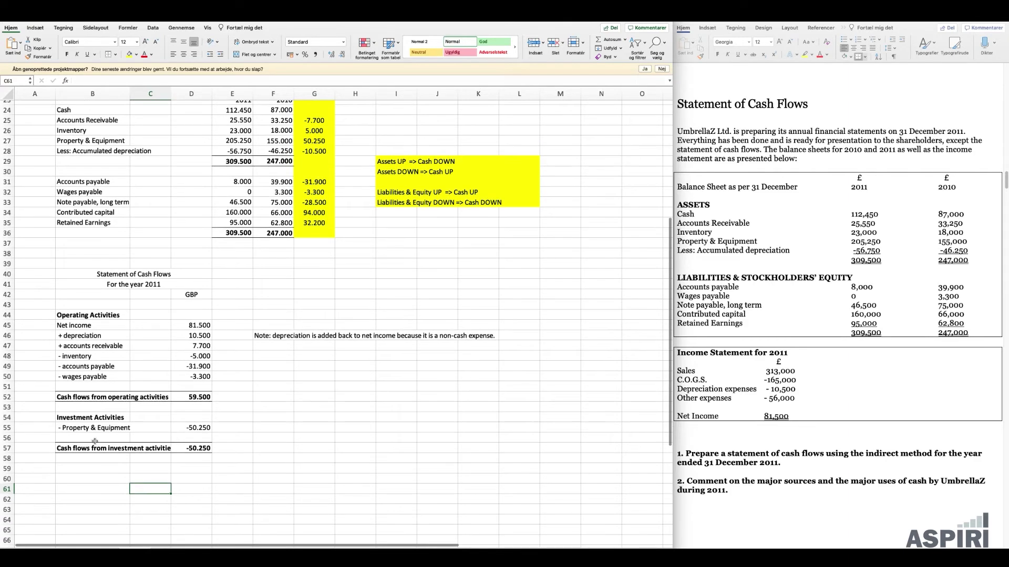
pyautogui.click(71, 470)
pyautogui.write('Finn')
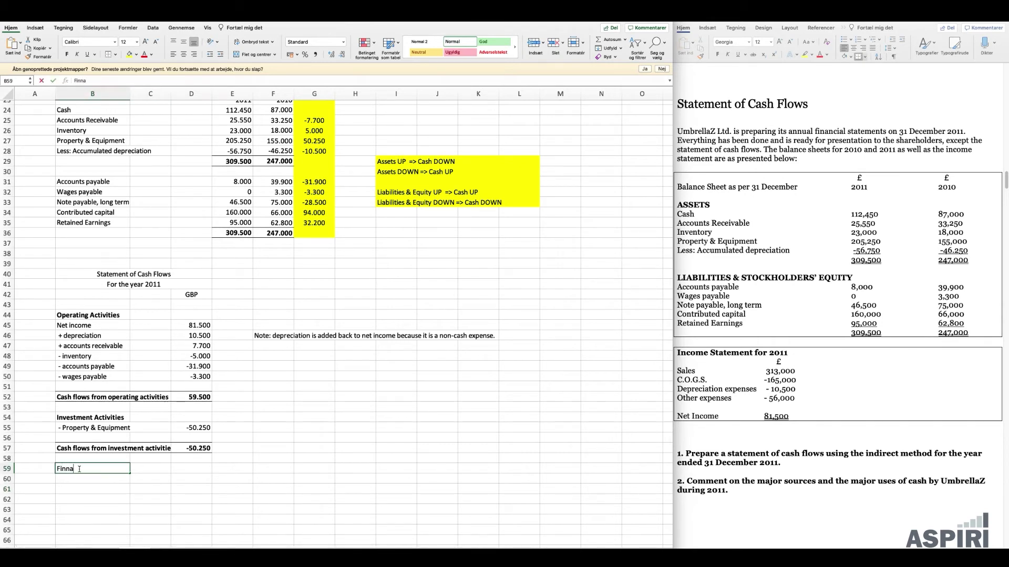
pyautogui.press('BackSpace')
pyautogui.write('ancing A')
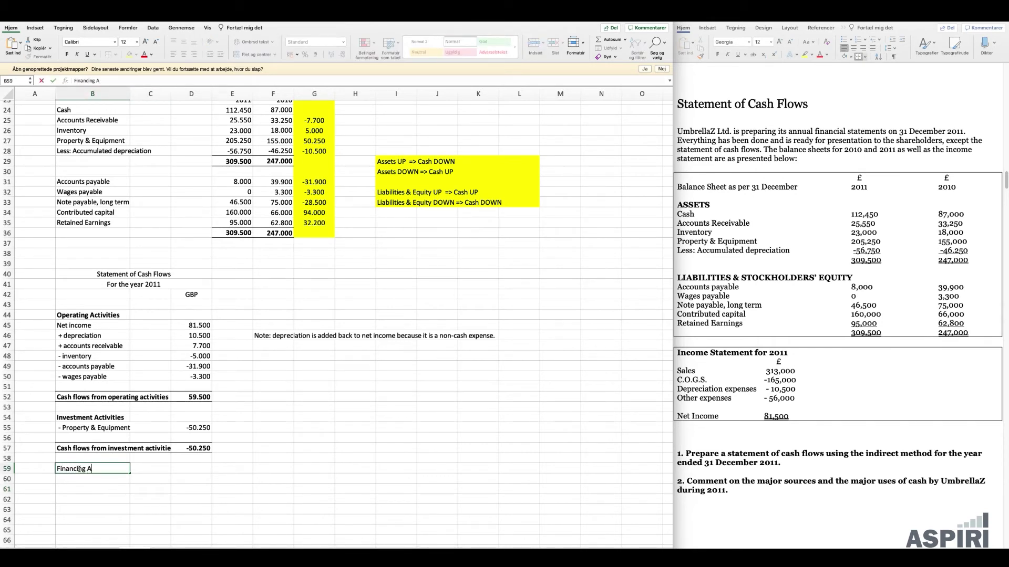
pyautogui.write('ctivites')
pyautogui.press('Return')
pyautogui.press('Up')
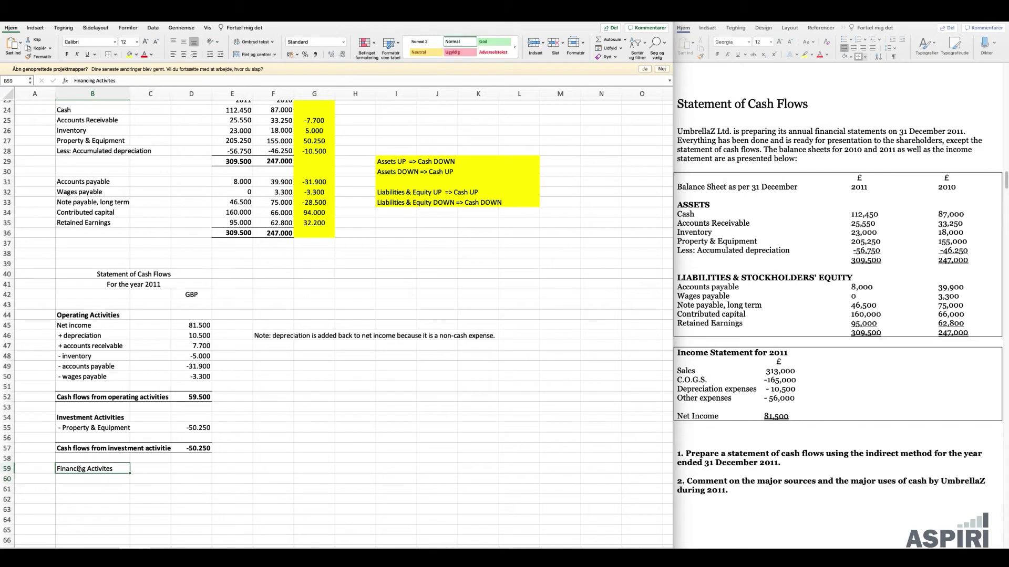
pyautogui.click(111, 80)
pyautogui.write('i')
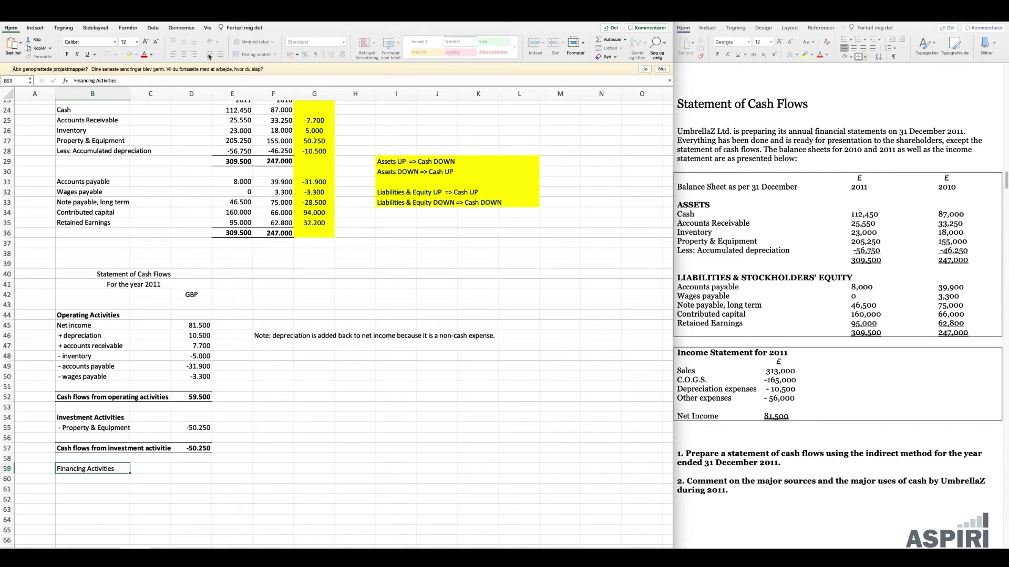
pyautogui.press('Return')
pyautogui.press('Up')
pyautogui.press('super+b')
# Add a "- Note payable" line in B60 with the amount -28.500 in D60.
pyautogui.click(106, 482)
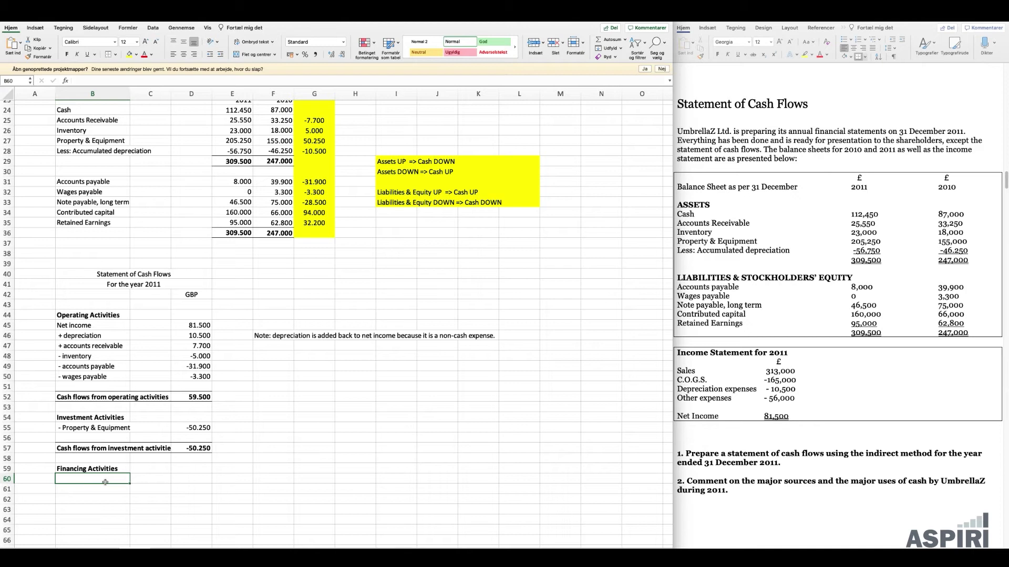
pyautogui.click(62, 202)
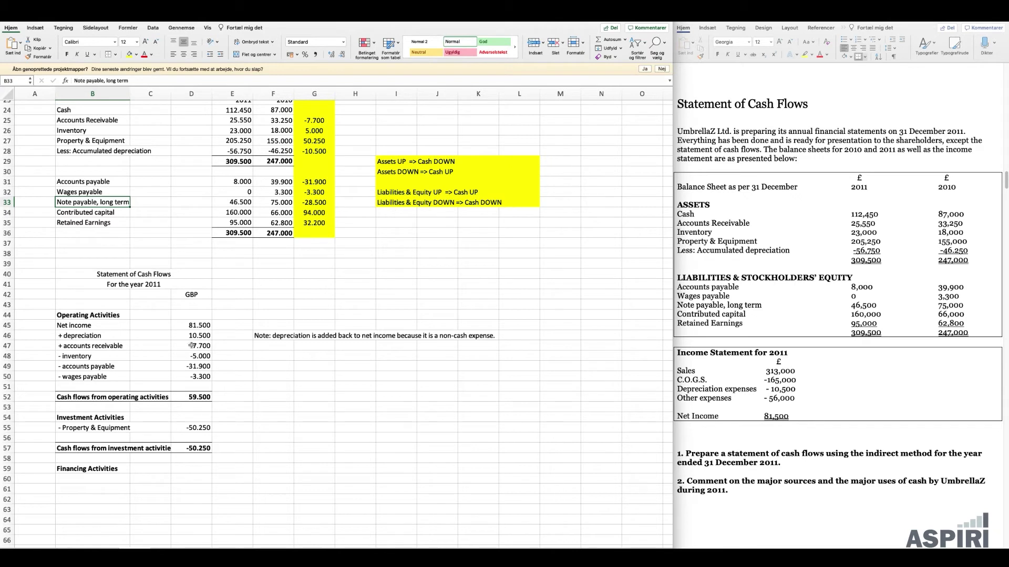
pyautogui.click(89, 479)
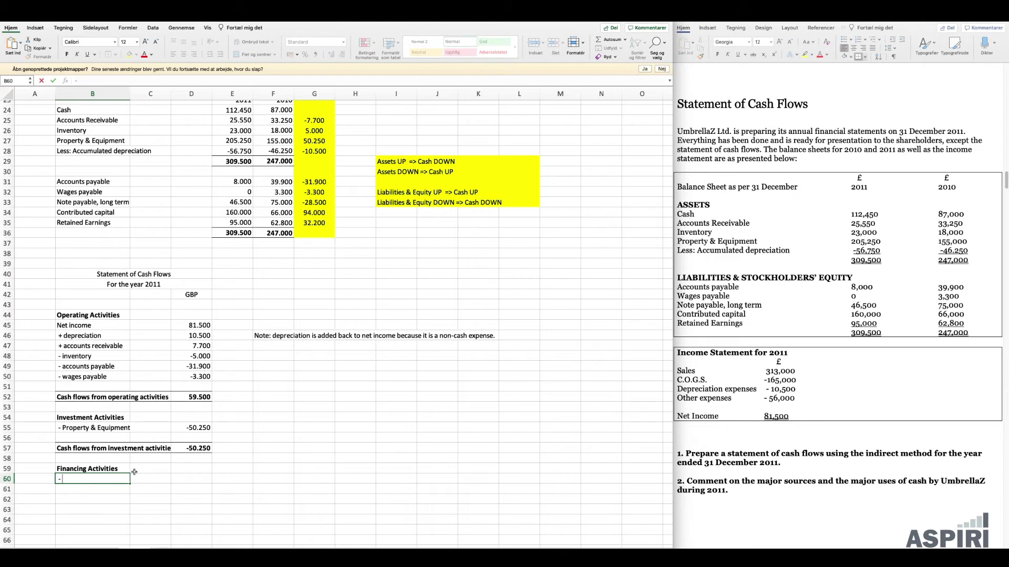
pyautogui.write('Note payable')
pyautogui.press('Tab')
pyautogui.press('Tab')
pyautogui.write('-')
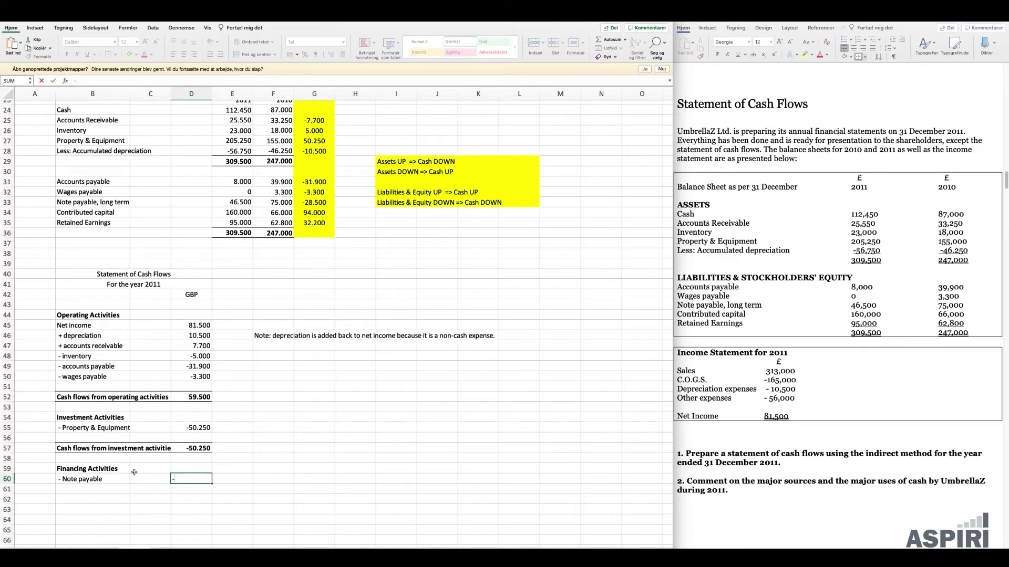
pyautogui.write('28.500')
pyautogui.press('Return')
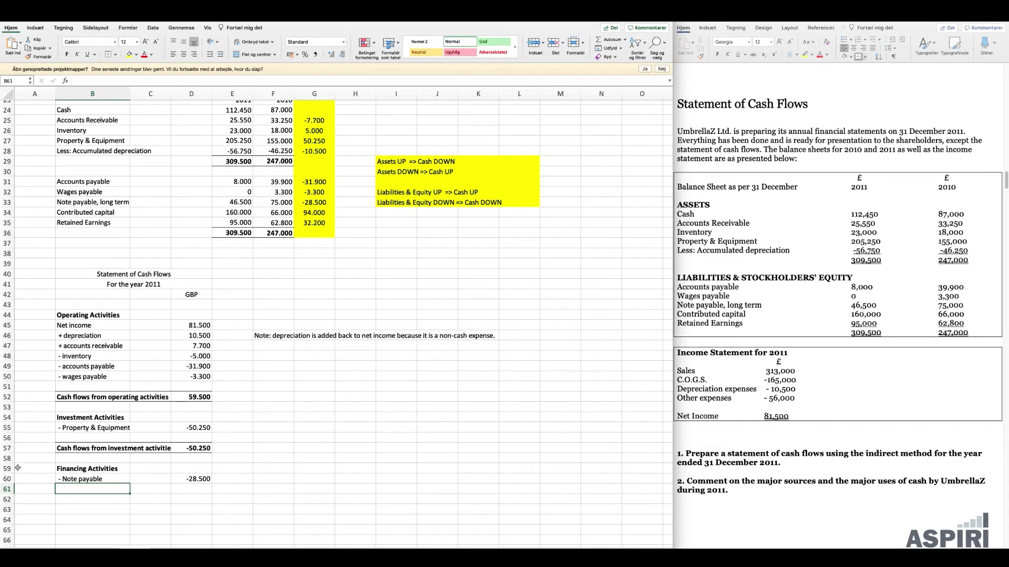
# Add a "+ Contributed capital" line in B61 with the amount 94.000 in D61.
pyautogui.write('+')
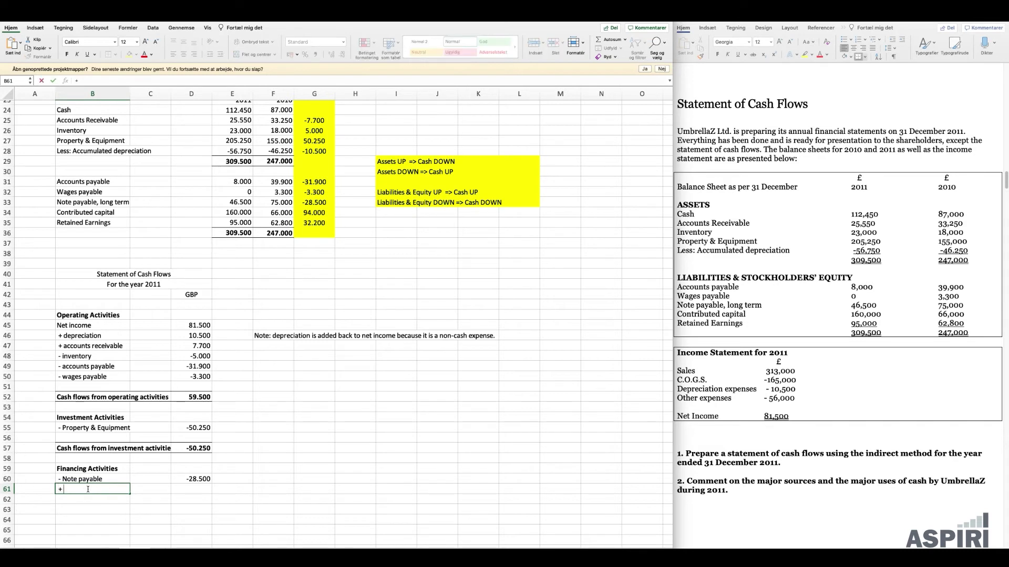
pyautogui.write(' Contributed capital')
pyautogui.press('Tab')
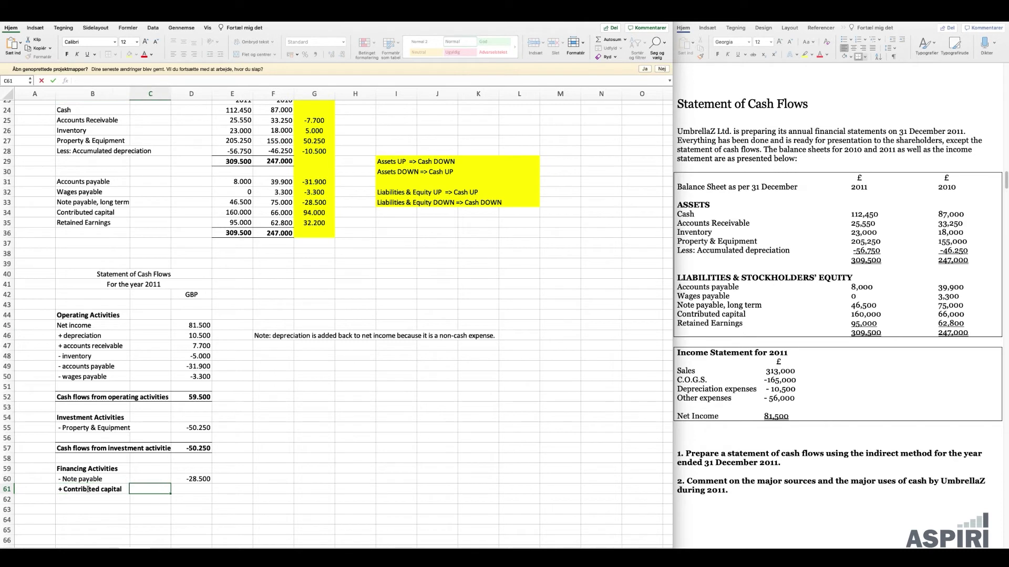
pyautogui.press('Tab')
pyautogui.write('94000')
pyautogui.press('Return')
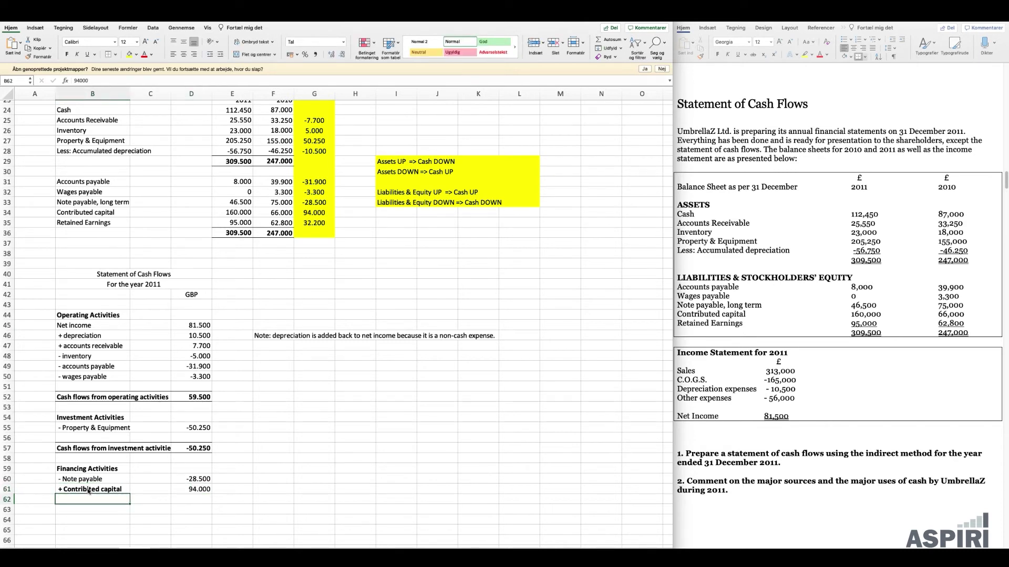
# Remove the bold formatting from the contributed capital label in B61.
pyautogui.press('Up')
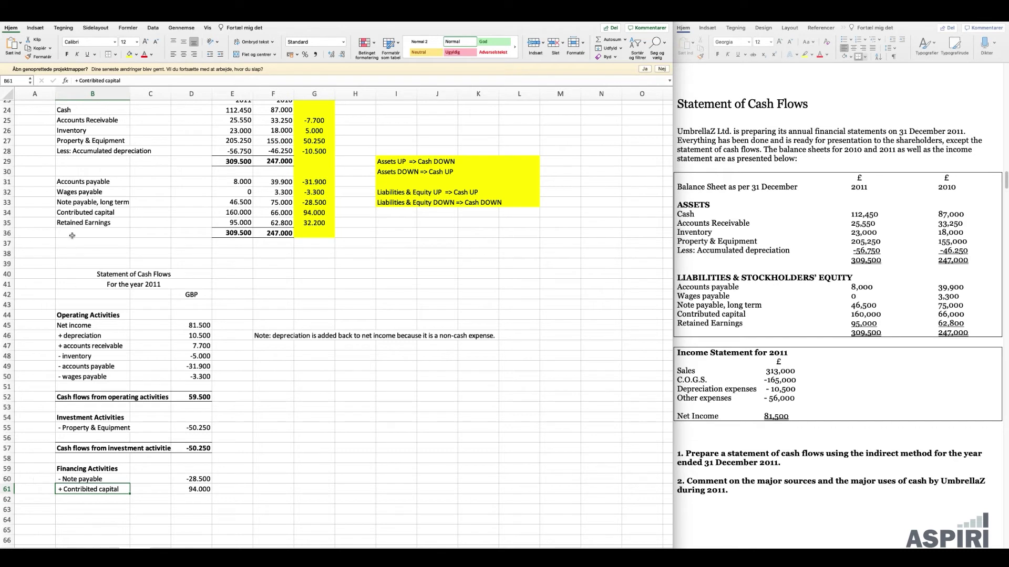
# Compare the retained earnings balances and their change in row 35 with the net income in D45.
pyautogui.moveTo(73, 223); pyautogui.dragTo(325, 223)
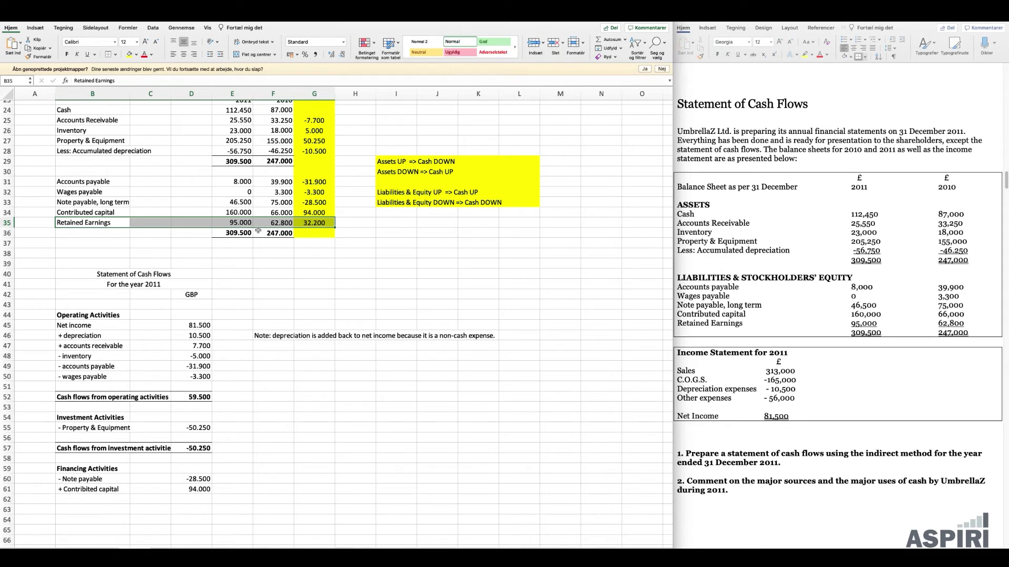
pyautogui.click(281, 223)
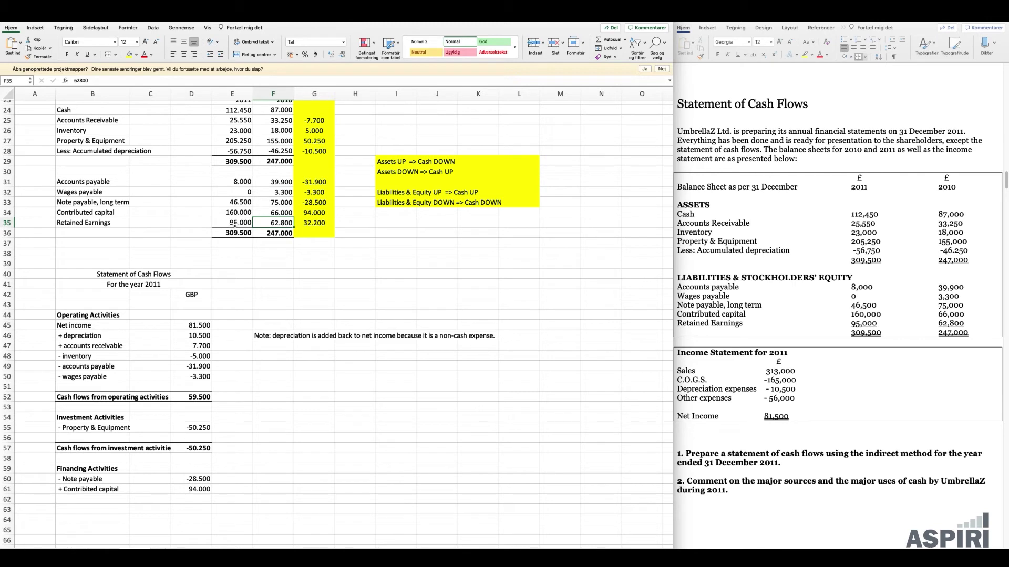
pyautogui.moveTo(232, 224); pyautogui.dragTo(335, 223)
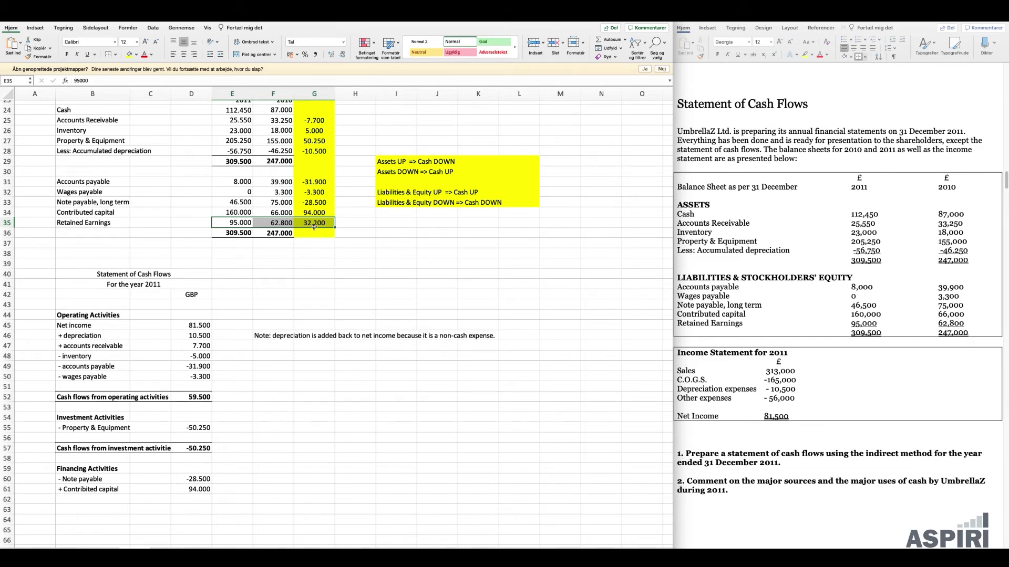
pyautogui.click(191, 325)
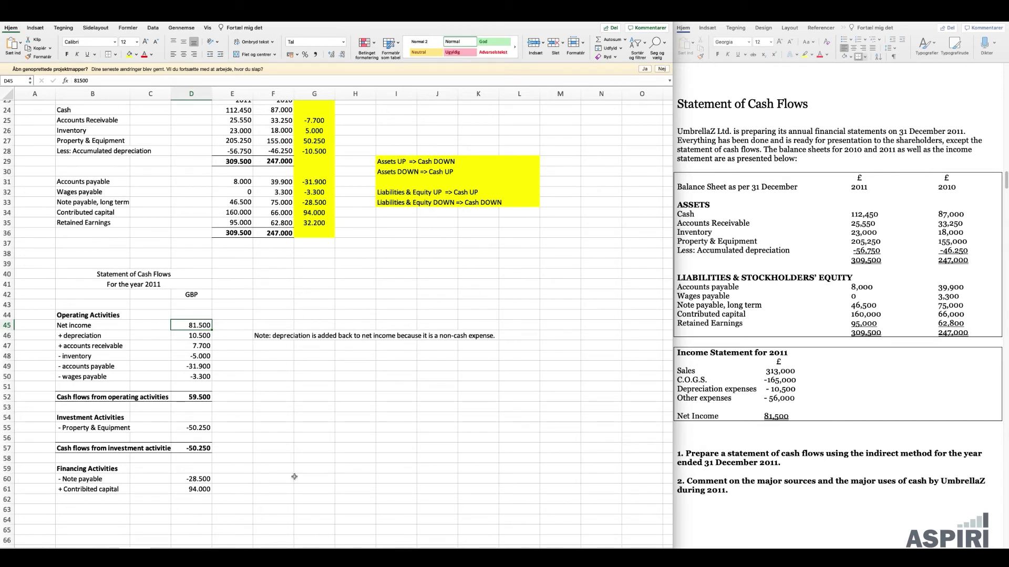
pyautogui.scroll(-1, 281, 456)
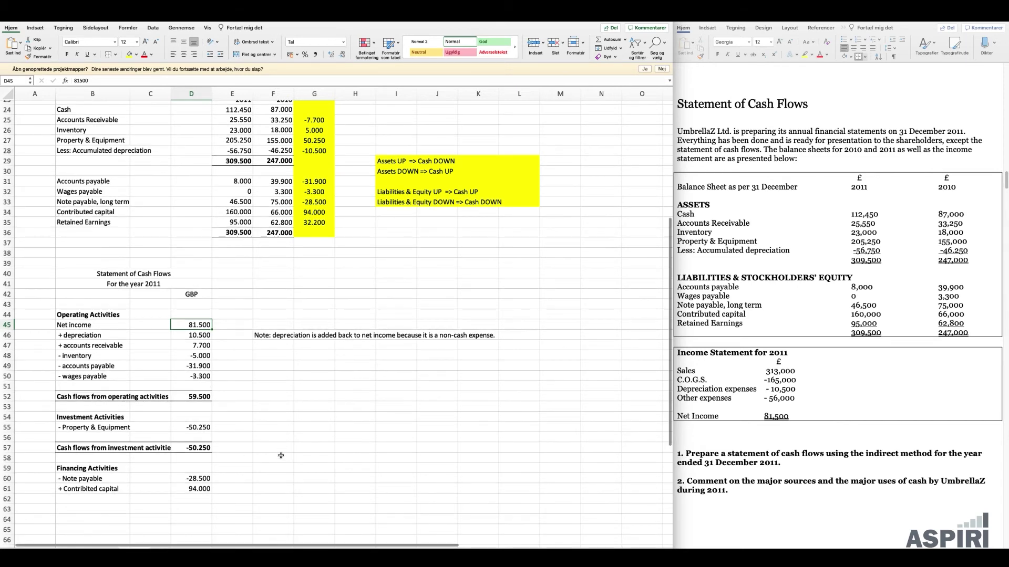
pyautogui.click(276, 386)
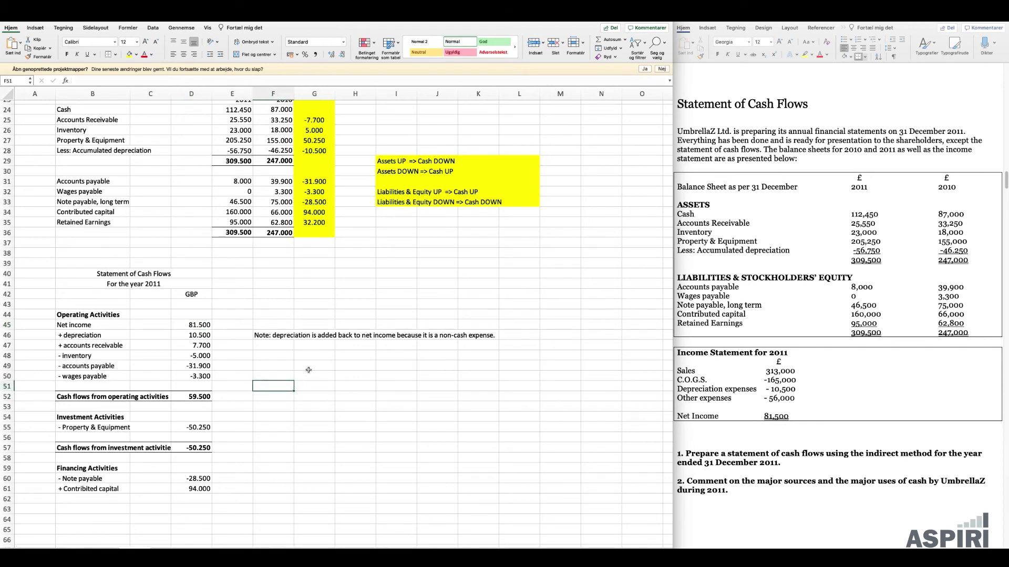
pyautogui.write('Veri')
pyautogui.press('BackSpace')
pyautogui.press('BackSpace')
pyautogui.press('BackSpace')
pyautogui.press('BackSpace')
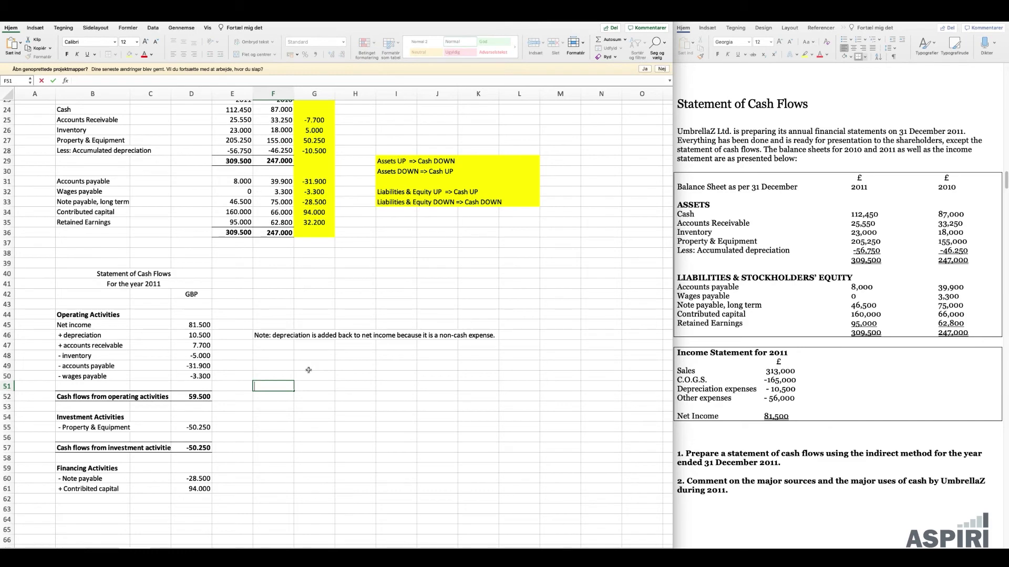
# Enter the note "Verify if dividends have been paid by adding net income to retained earnings beginning balance." in F62.
pyautogui.scroll(-1, 265, 481)
pyautogui.click(265, 481)
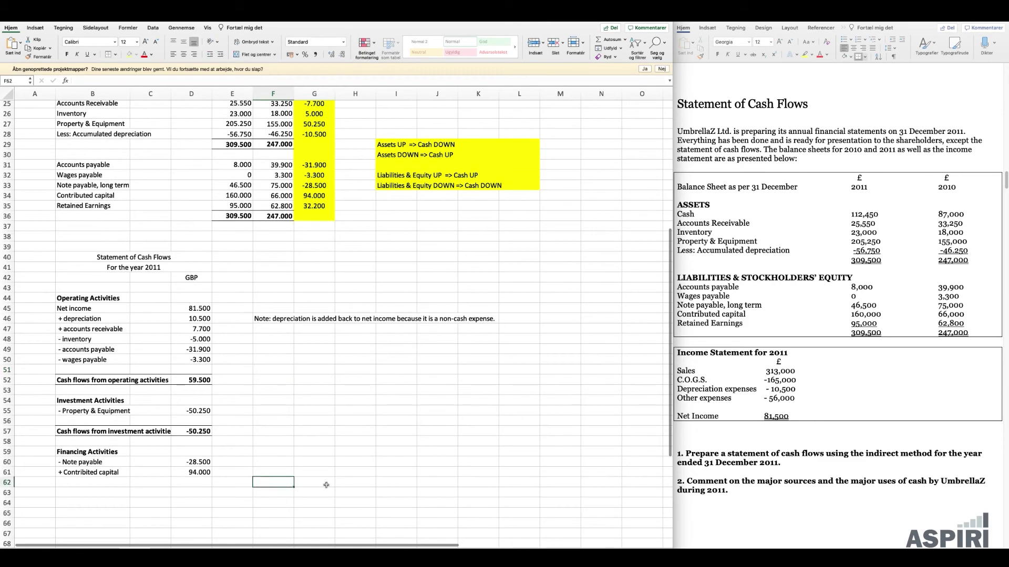
pyautogui.write('Verify if div')
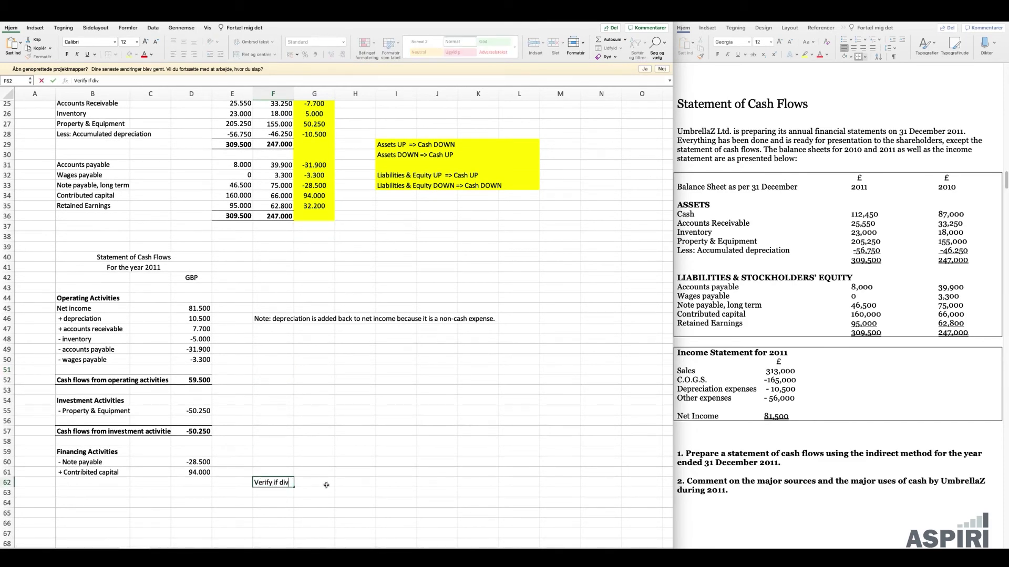
pyautogui.write('idends have been paid by ')
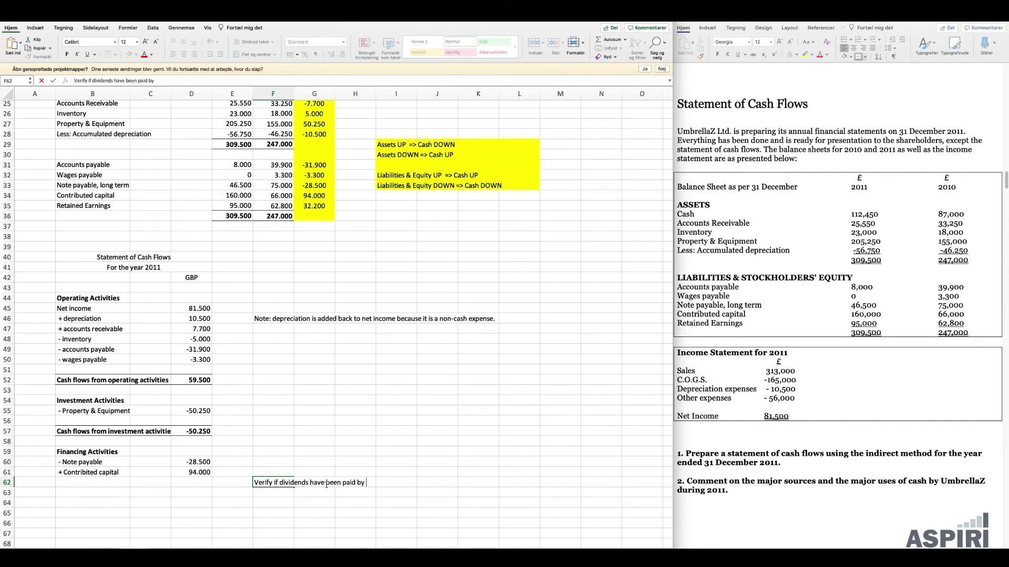
pyautogui.write('adding net income to rea')
pyautogui.write('ined')
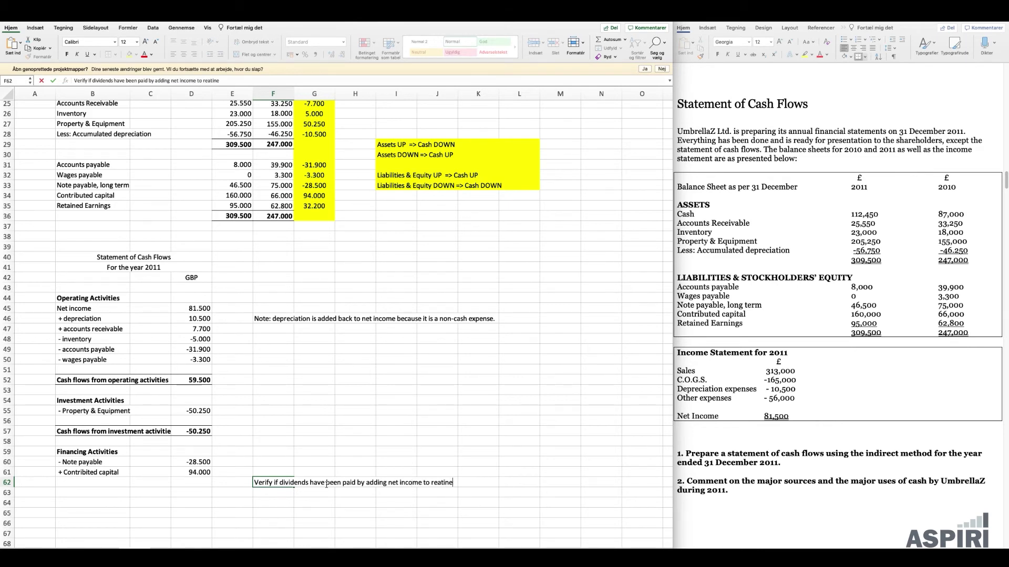
pyautogui.press('BackSpace')
pyautogui.press('BackSpace')
pyautogui.press('BackSpace')
pyautogui.press('BackSpace')
pyautogui.press('BackSpace')
pyautogui.write('tained earnings beginning balance.')
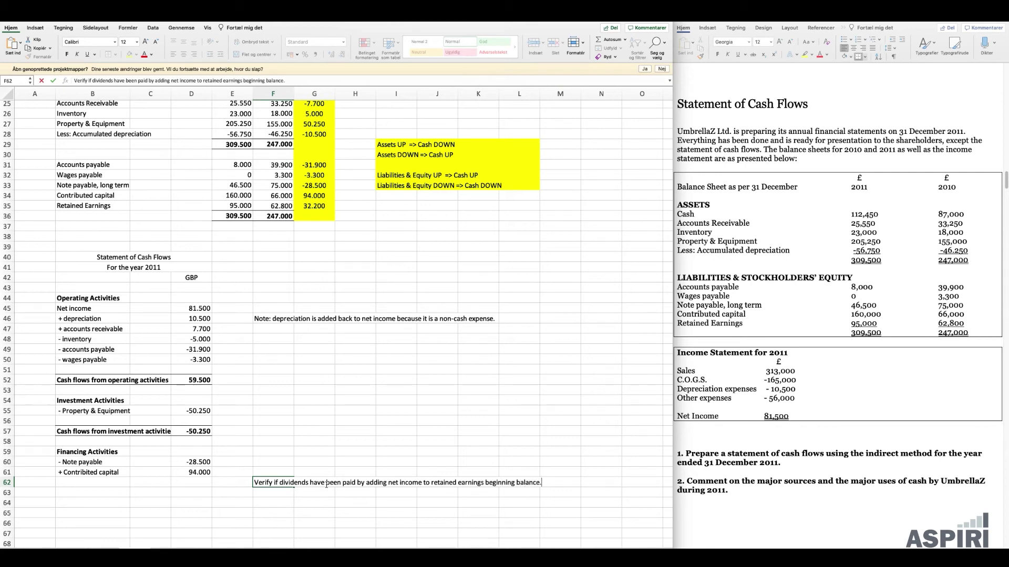
pyautogui.press('Return')
# Enter the note "If the change is different from net income, you know that dividends have been paid." in F63.
pyautogui.write('If the b')
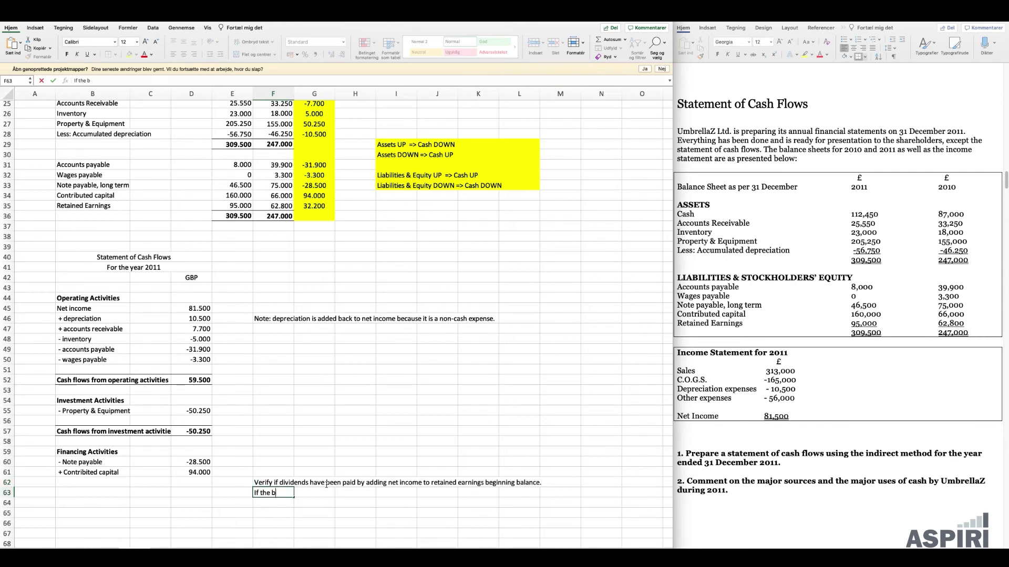
pyautogui.write('alance is different from ')
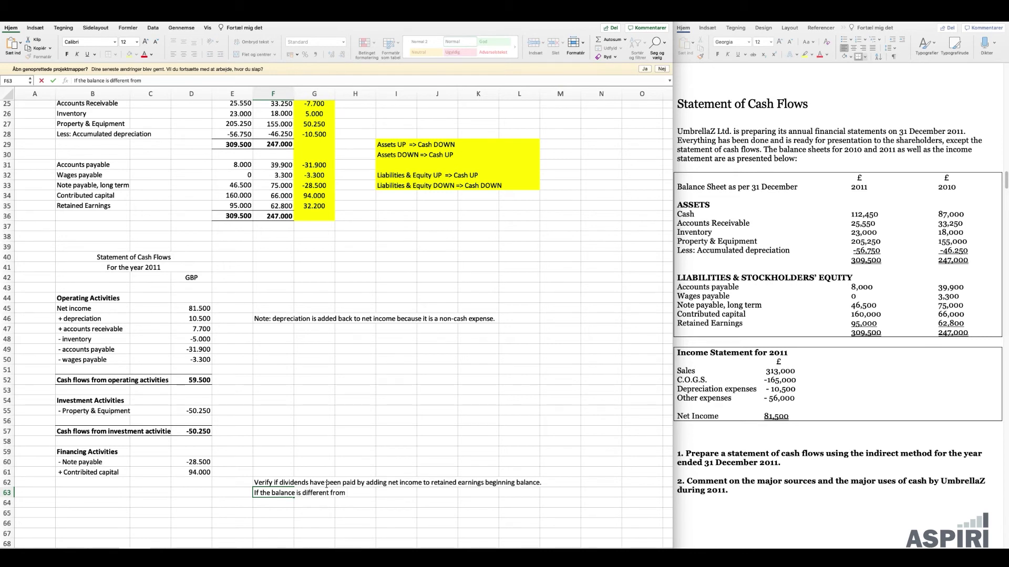
pyautogui.write('the')
pyautogui.press('BackSpace')
pyautogui.press('BackSpace')
pyautogui.press('BackSpace')
pyautogui.press('BackSpace')
pyautogui.press('BackSpace')
pyautogui.press('BackSpace')
pyautogui.press('BackSpace')
pyautogui.press('BackSpace')
pyautogui.press('BackSpace')
pyautogui.press('BackSpace')
pyautogui.press('BackSpace')
pyautogui.press('BackSpace')
pyautogui.press('BackSpace')
pyautogui.press('BackSpace')
pyautogui.press('BackSpace')
pyautogui.press('BackSpace')
pyautogui.press('BackSpace')
pyautogui.press('BackSpace')
pyautogui.press('BackSpace')
pyautogui.press('BackSpace')
pyautogui.press('BackSpace')
pyautogui.press('BackSpace')
pyautogui.press('BackSpace')
pyautogui.press('BackSpace')
pyautogui.press('BackSpace')
pyautogui.press('BackSpace')
pyautogui.press('BackSpace')
pyautogui.press('BackSpace')
pyautogui.press('BackSpace')
pyautogui.press('BackSpace')
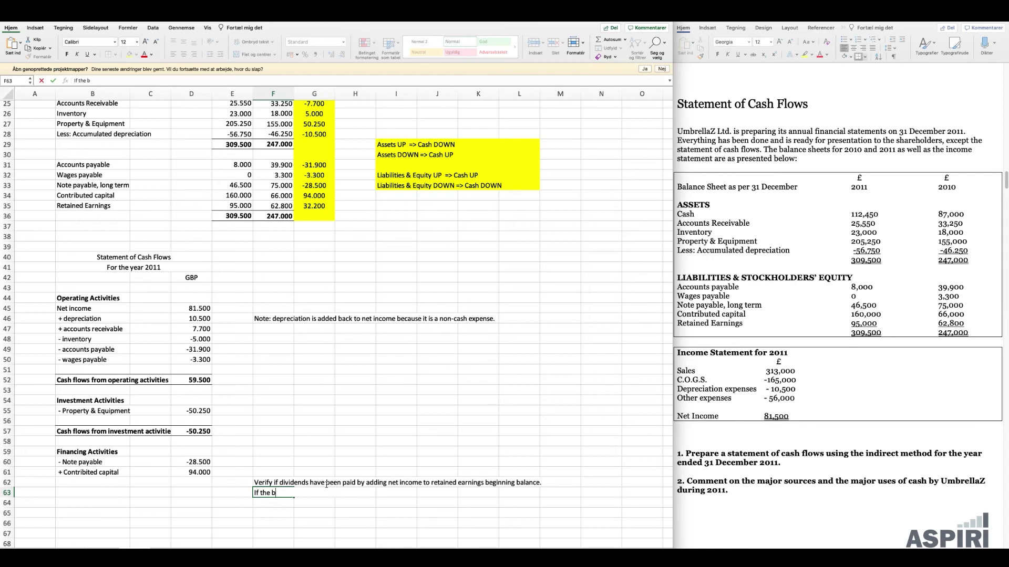
pyautogui.write('change is different from')
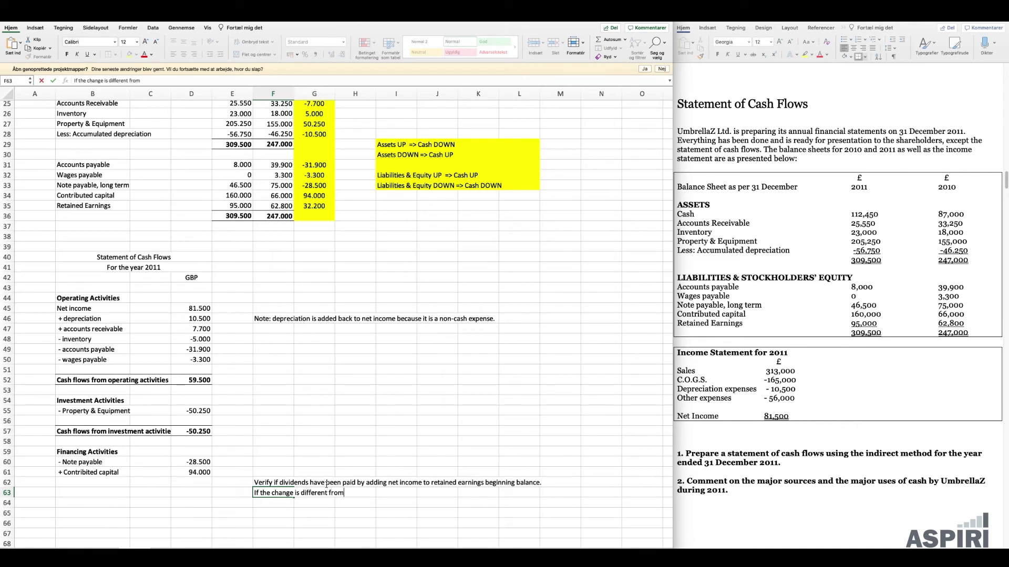
pyautogui.write(' net income, you know that dividends')
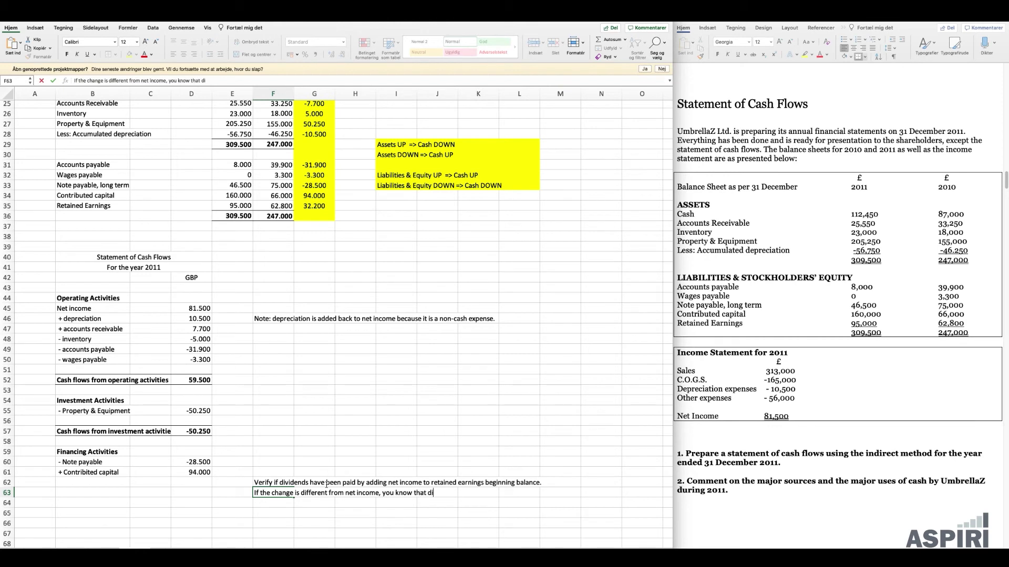
pyautogui.write('been paid.')
pyautogui.press('Return')
pyautogui.press('Return')
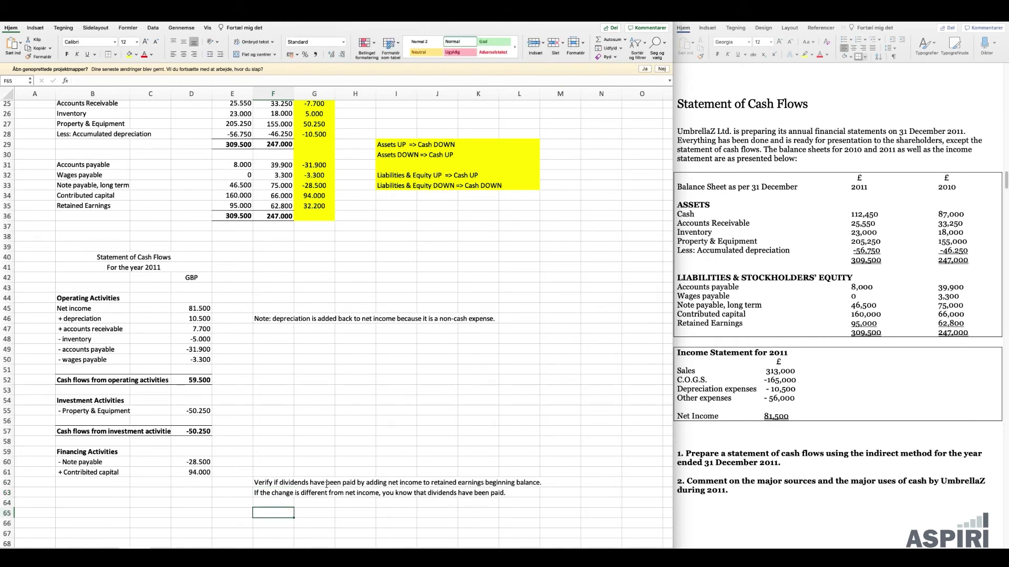
# Calculate beginning retained earnings plus net income in F65 with the formula =(62800)+81500.
pyautogui.scroll(-1, 303, 491)
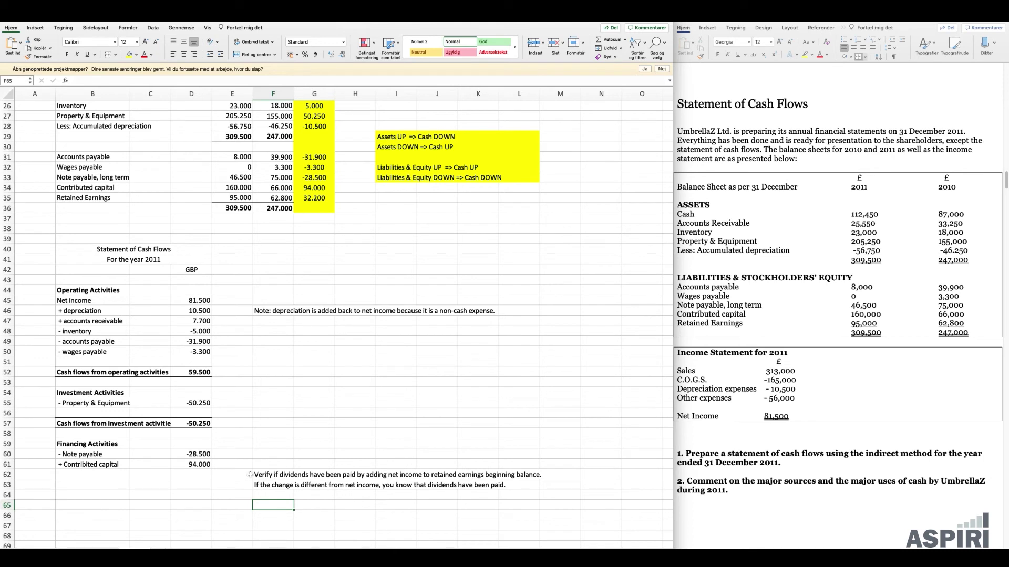
pyautogui.write('62,')
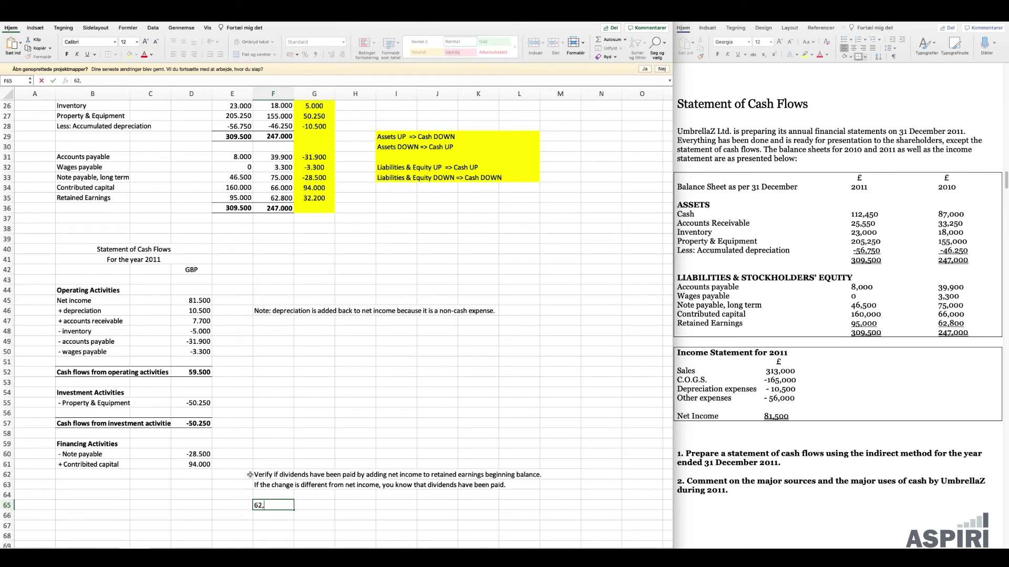
pyautogui.write('800')
pyautogui.write('0+81500')
pyautogui.write('=')
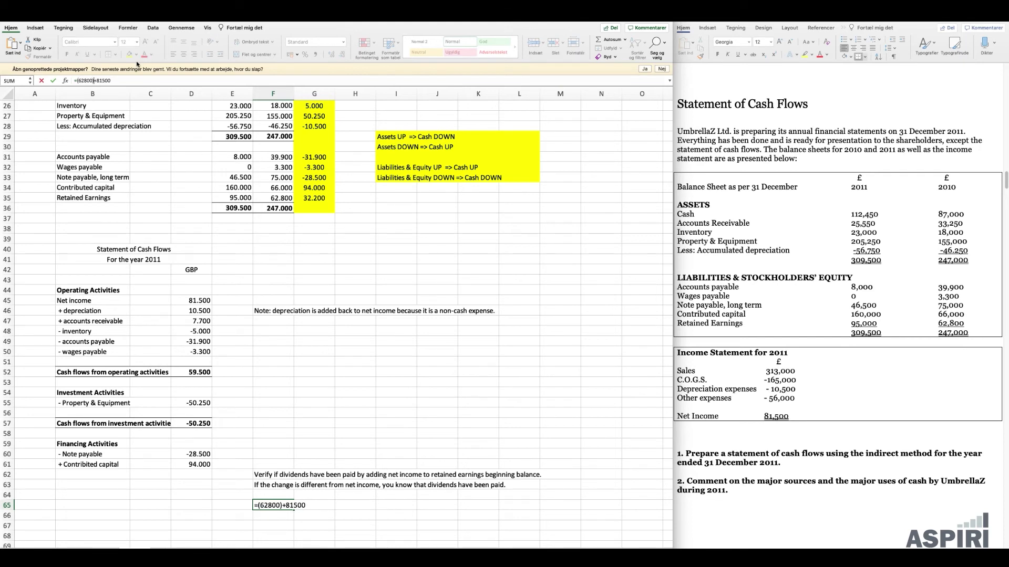
pyautogui.press('Return')
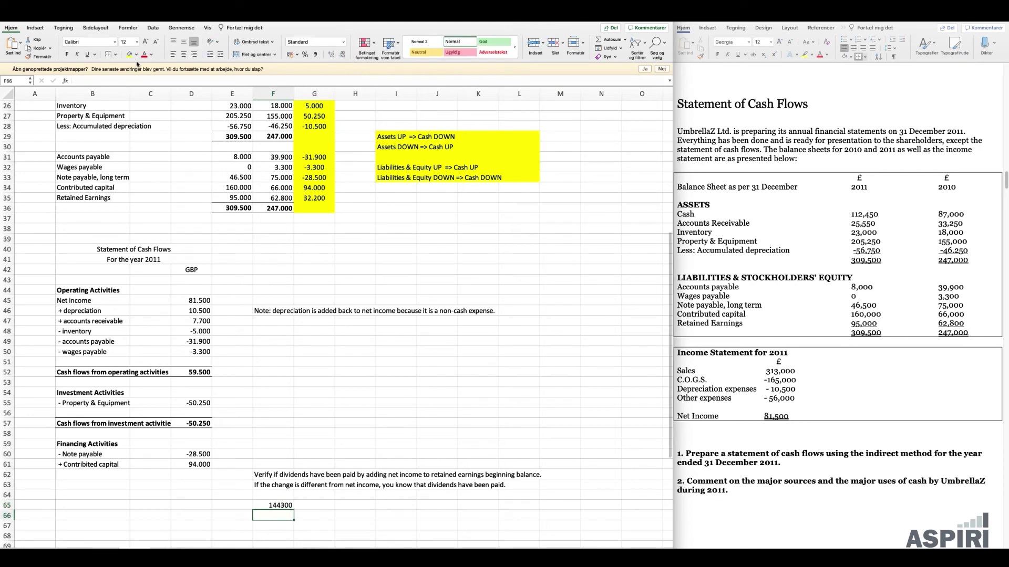
# Display the formula of F65 as text in H65 using the FORMELTEKST function.
pyautogui.click(357, 505)
pyautogui.write('=FORMELTEKST(')
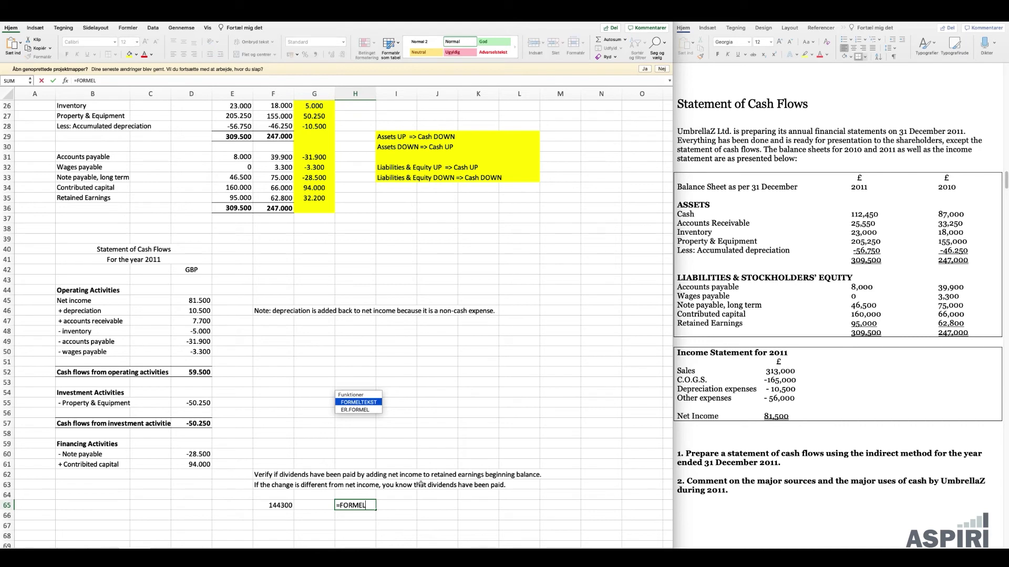
pyautogui.press('Left')
pyautogui.press('Left')
pyautogui.press('Return')
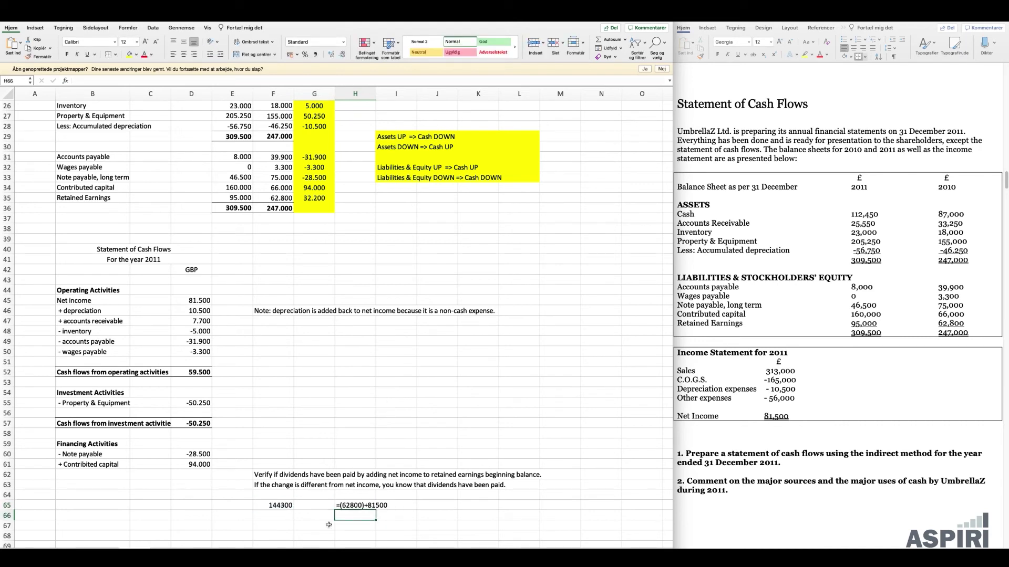
# Correct the brackets in the F65 formula so it reads =(62800+81500).
pyautogui.click(351, 508)
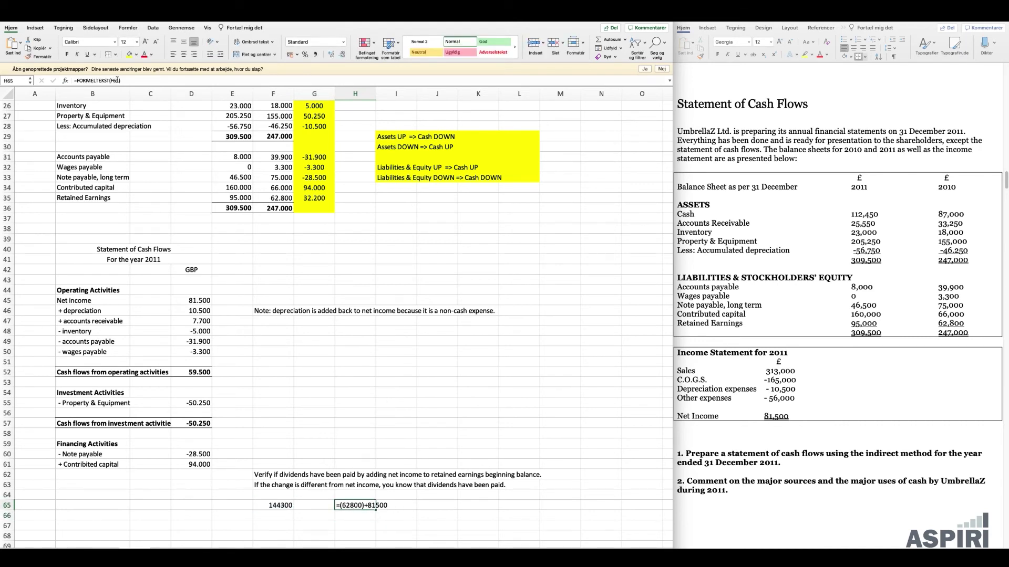
pyautogui.press('Left')
pyautogui.press('Left')
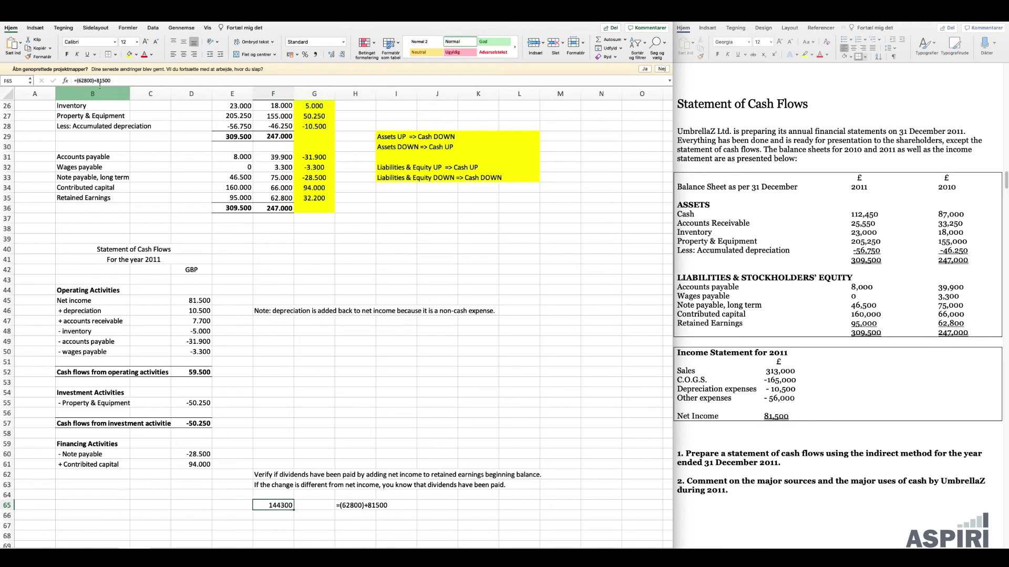
pyautogui.click(95, 81)
pyautogui.press('BackSpace')
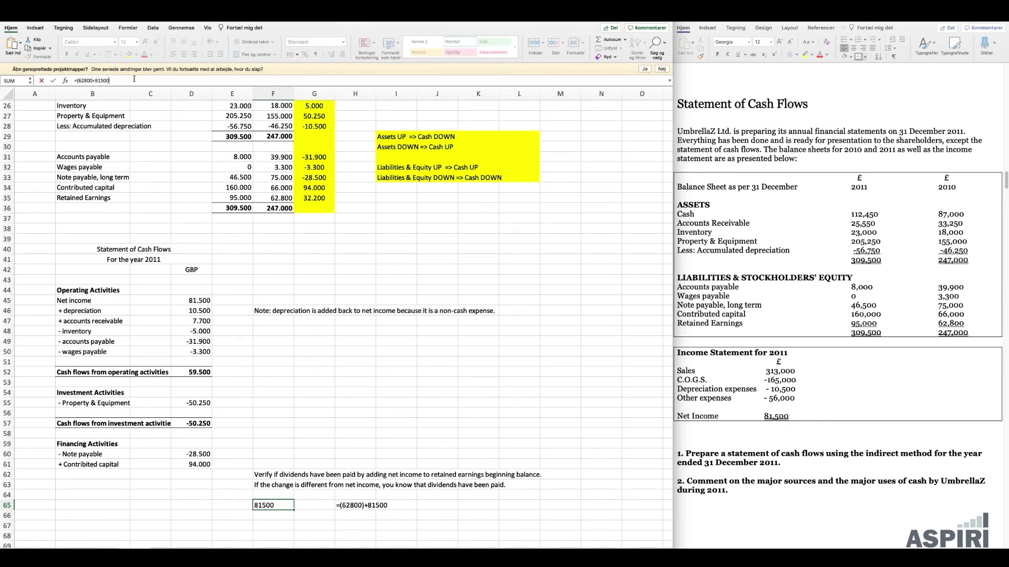
pyautogui.write(')')
pyautogui.press('Return')
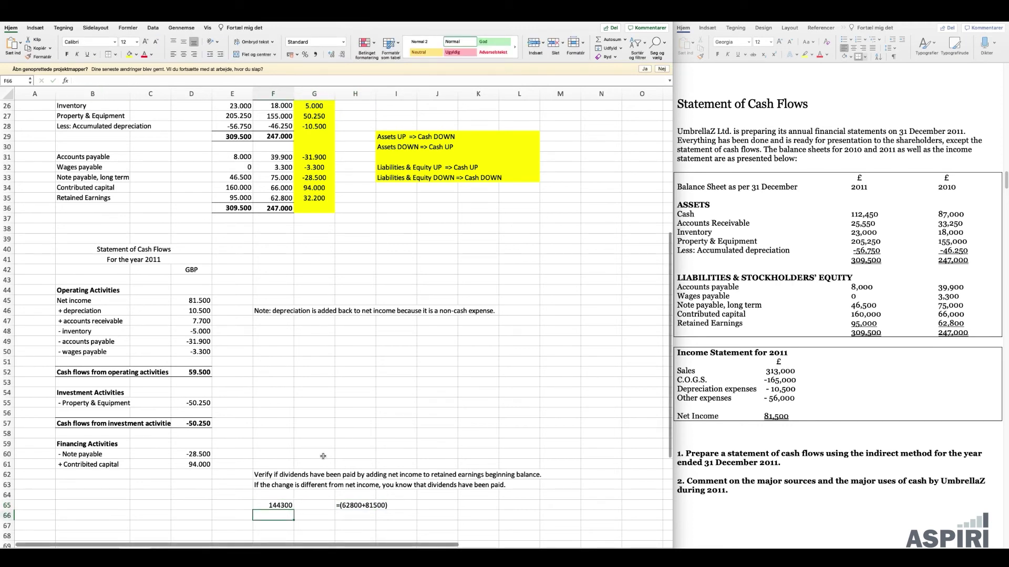
# Enter the note "To determine the dividends we can subtract the ending balance stated in the balance sheet from the amount found above:" in F67.
pyautogui.click(322, 199)
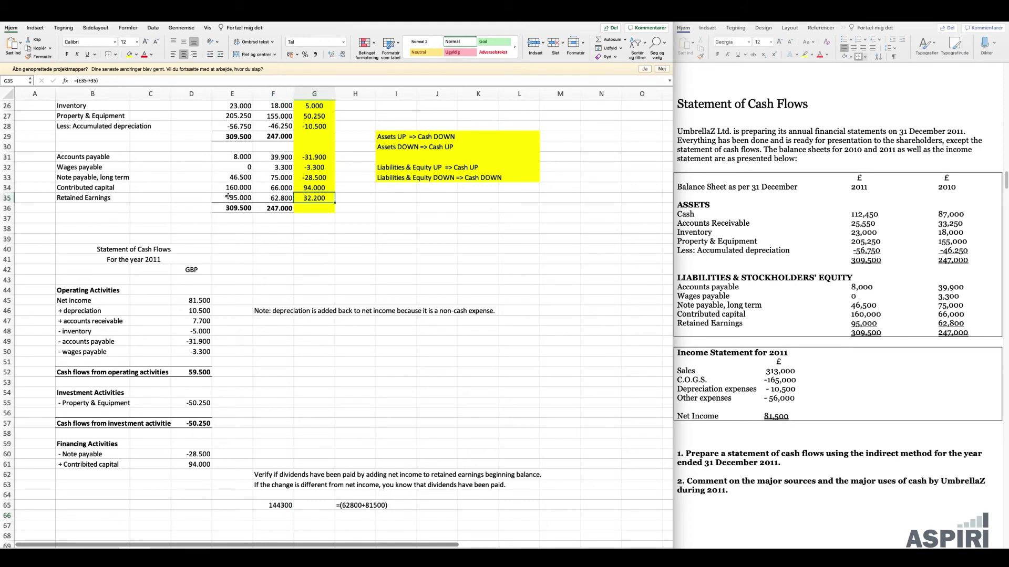
pyautogui.scroll(-1, 279, 513)
pyautogui.click(279, 516)
pyautogui.scroll(-5, 299, 506)
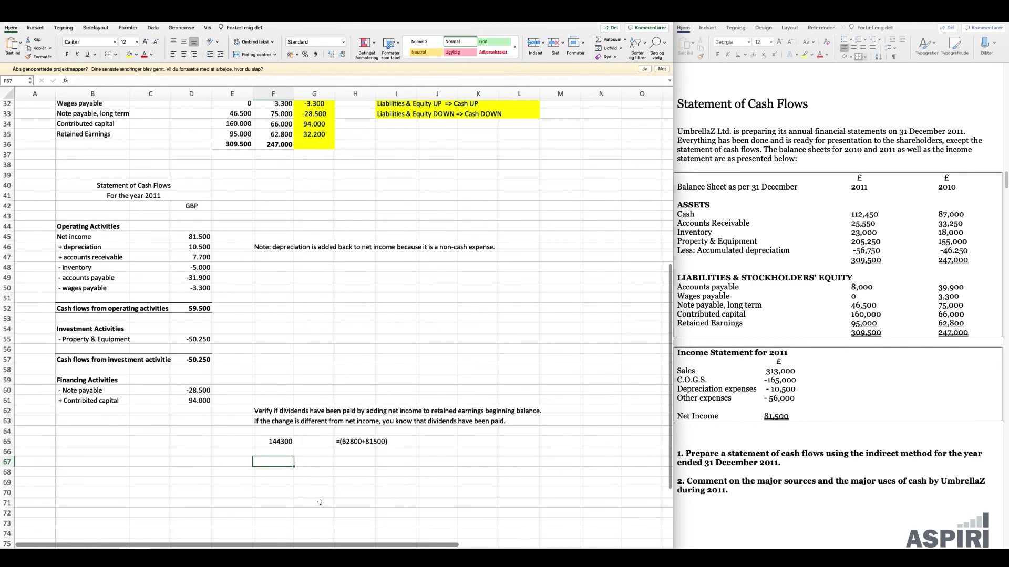
pyautogui.write('To determine ')
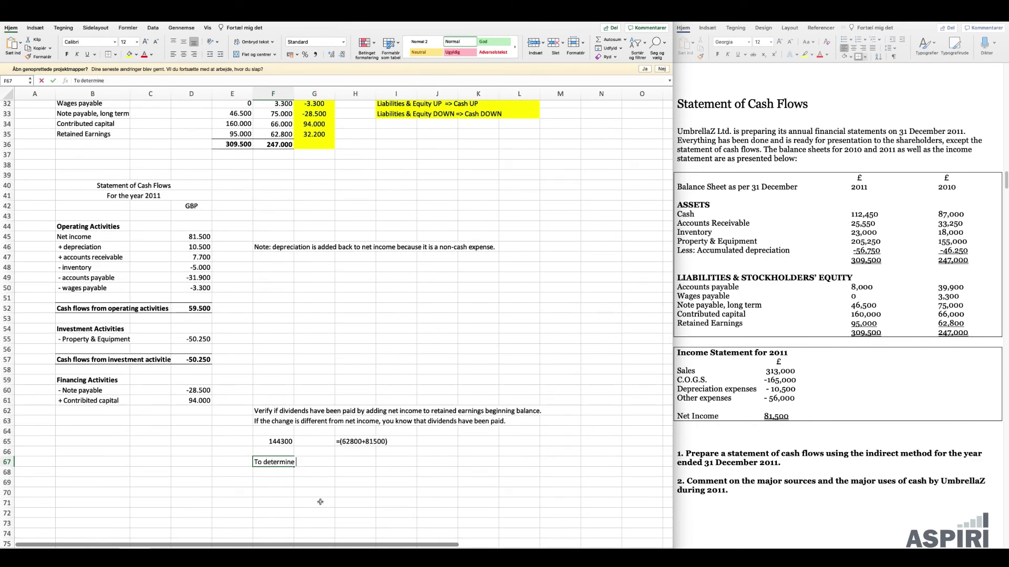
pyautogui.write('the dividends w')
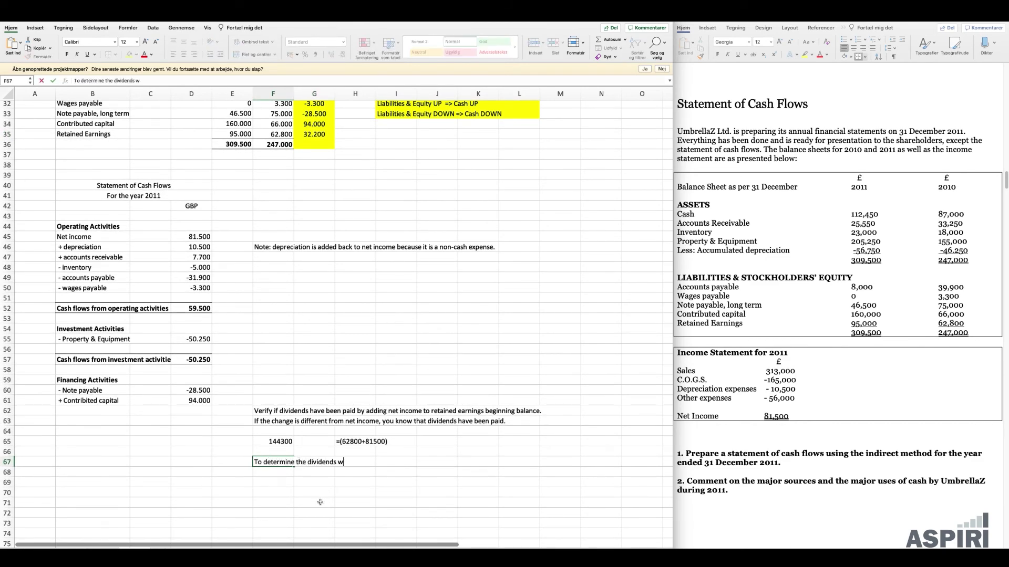
pyautogui.write('e can subtract the endin')
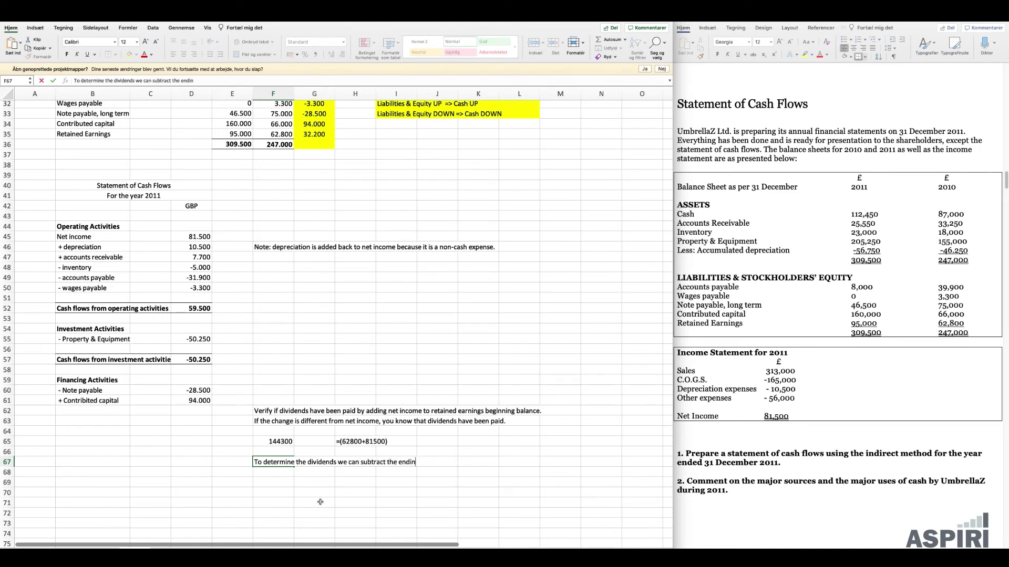
pyautogui.write('g balance stated in the balance sh')
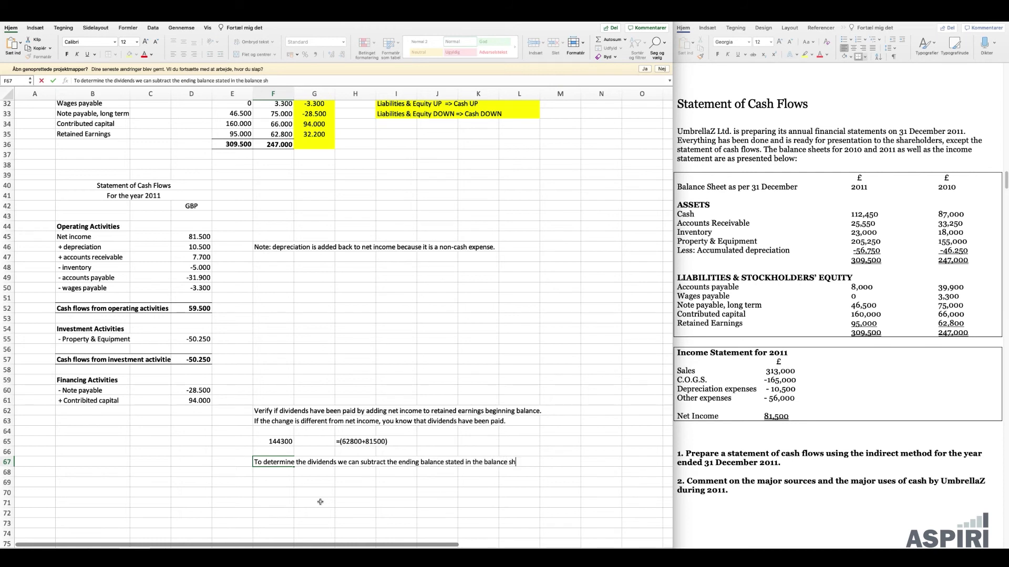
pyautogui.write('eet from the amoutn ')
pyautogui.write('found ab')
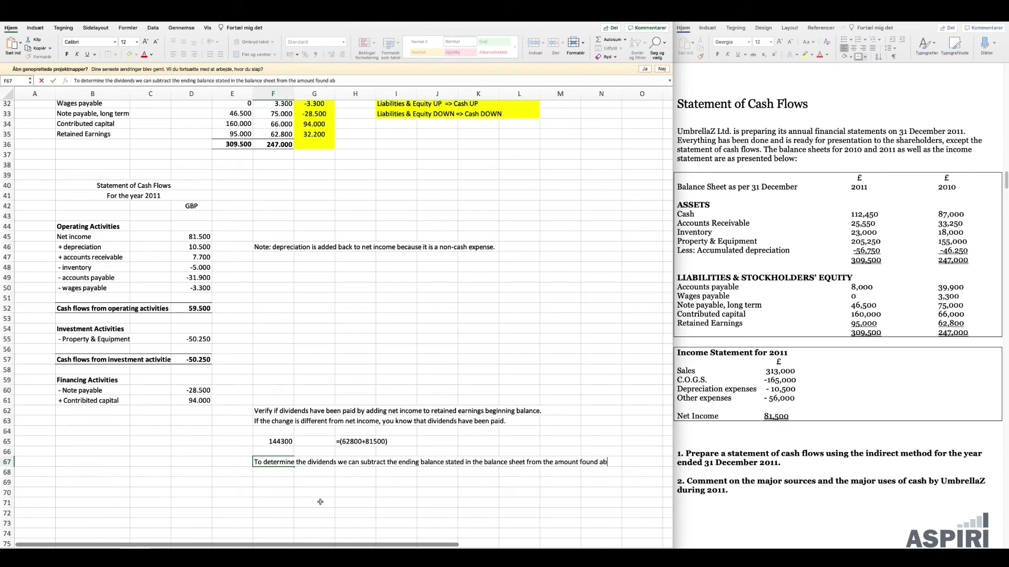
pyautogui.press('Return')
pyautogui.press('Return')
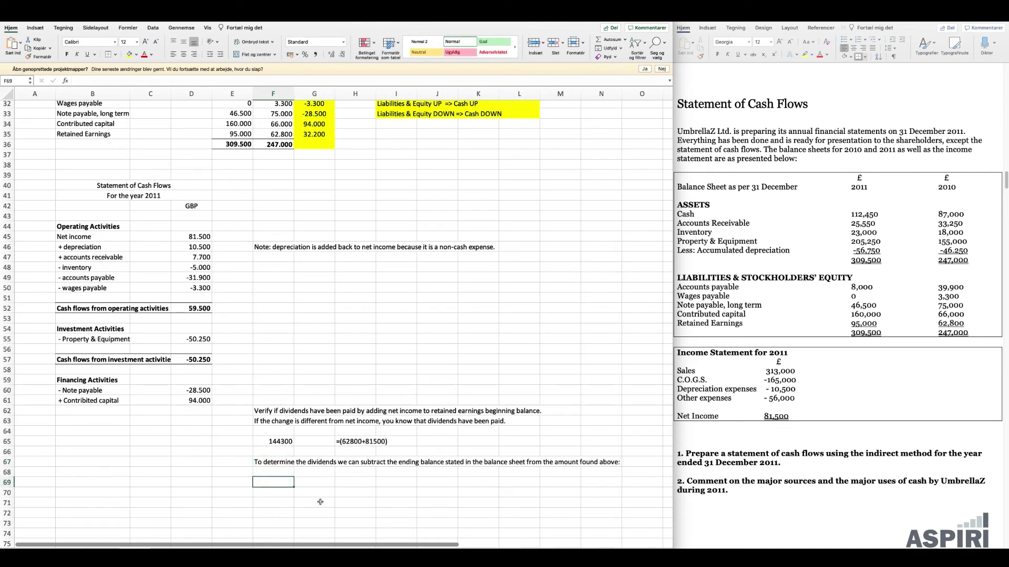
pyautogui.write('=(')
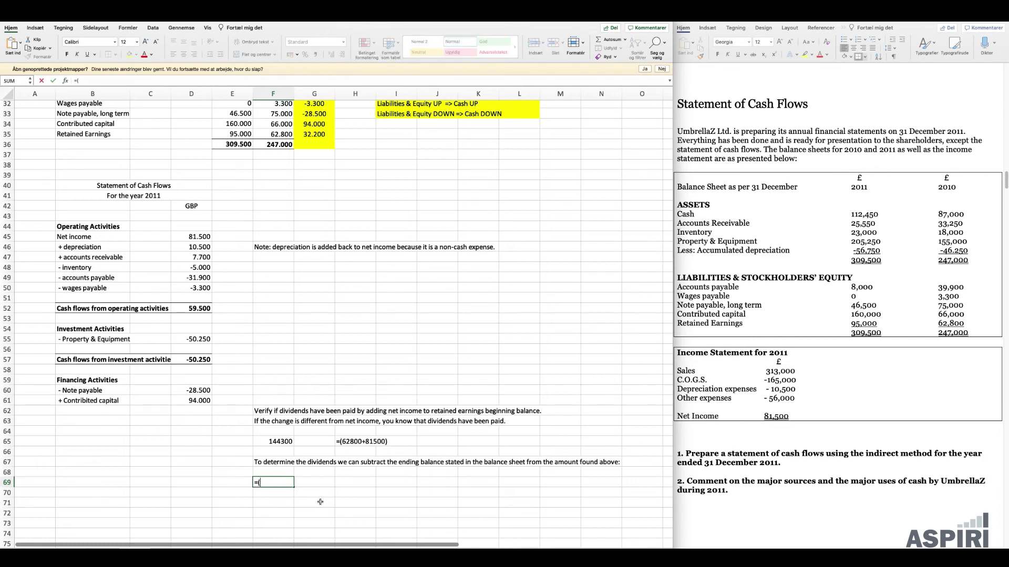
pyautogui.write('144300-95000')
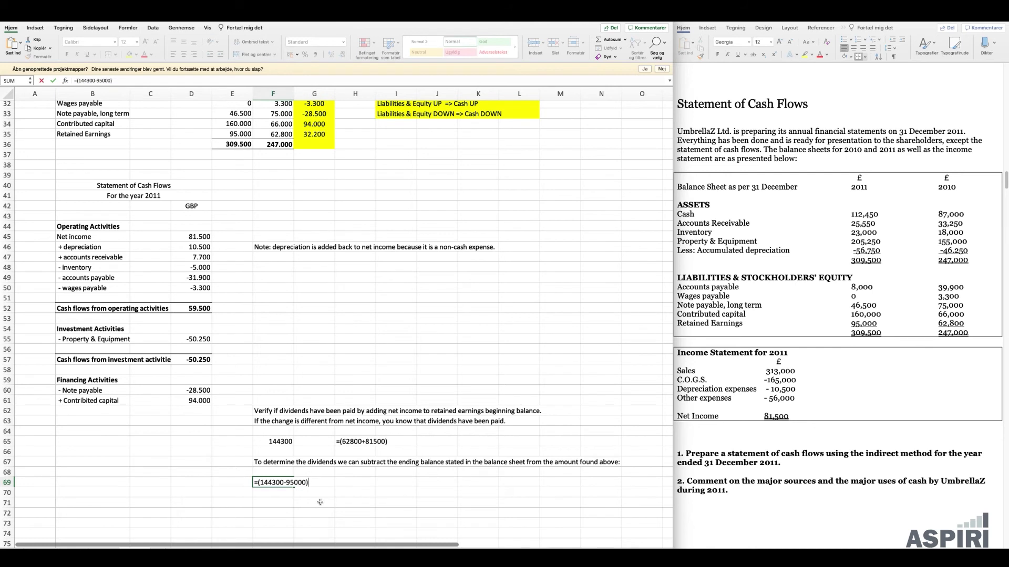
pyautogui.write(')')
pyautogui.press('Return')
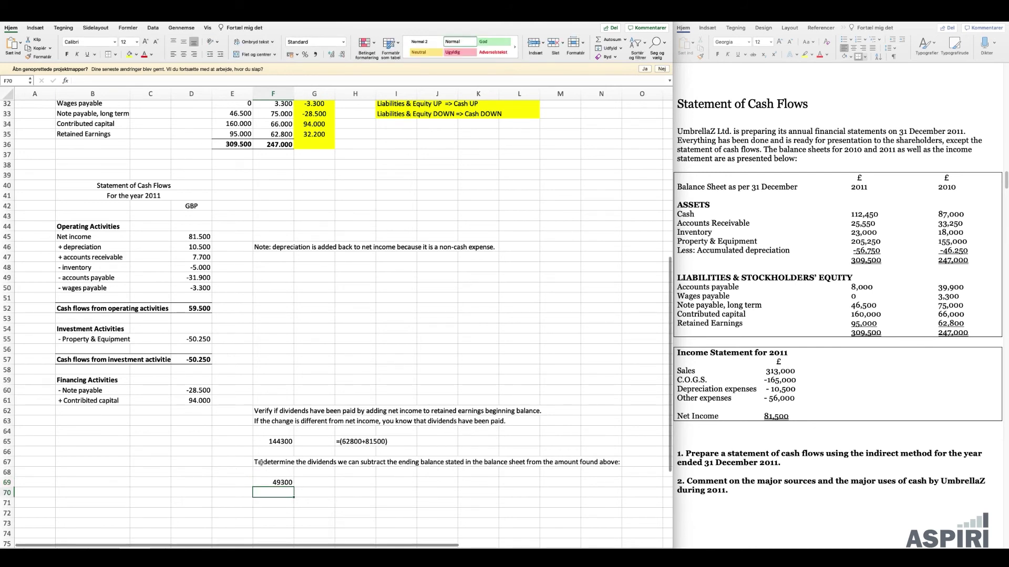
# Display the formula of F69 as text in H69 using the FORMELTEKST function.
pyautogui.click(357, 482)
pyautogui.write('F=')
pyautogui.press('BackSpace')
pyautogui.press('BackSpace')
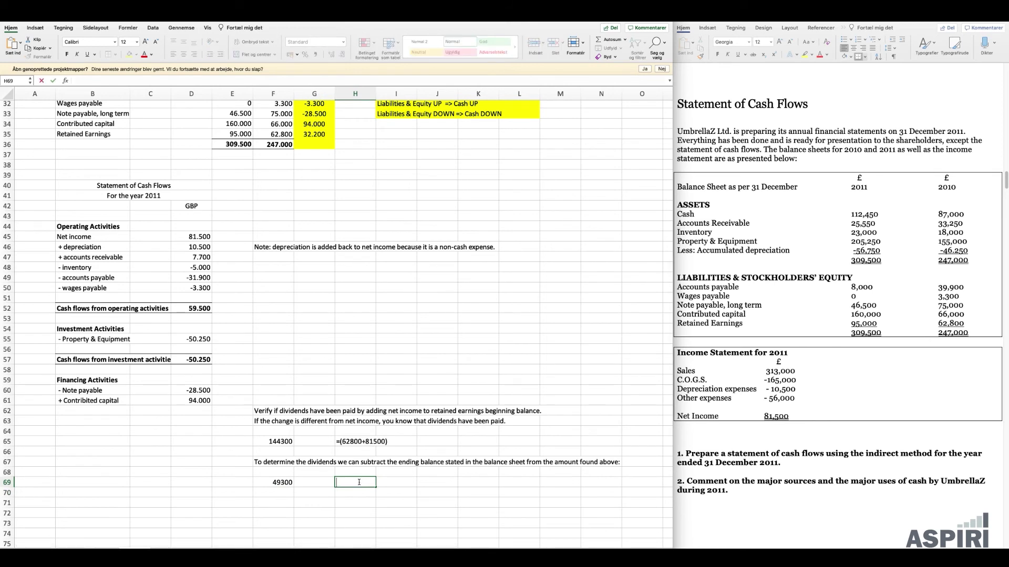
pyautogui.write('=(144300-95000)')
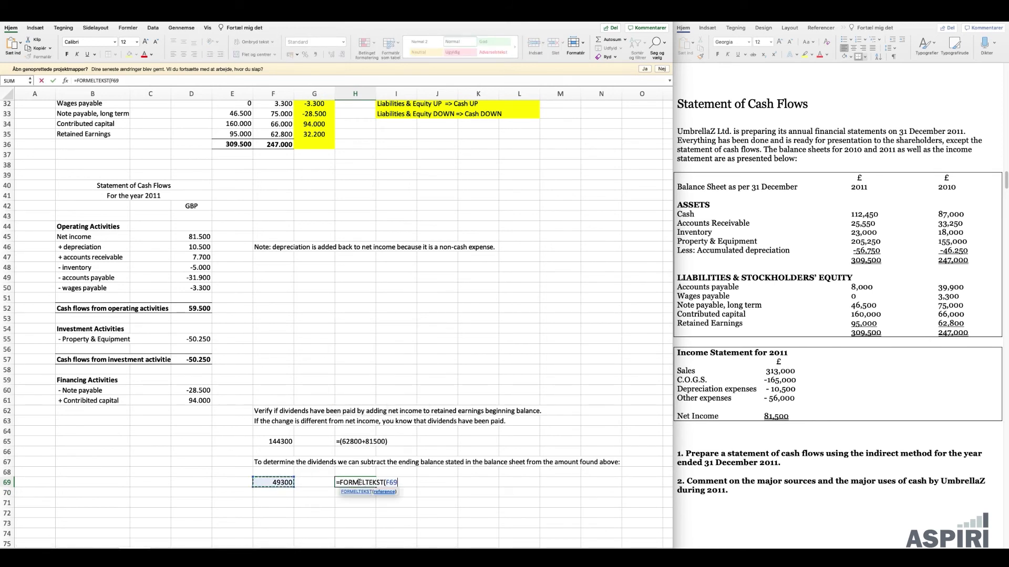
pyautogui.press('Return')
# Fill the dividend explanation and calculations in F62:N69 with yellow.
pyautogui.moveTo(257, 413); pyautogui.dragTo(604, 484)
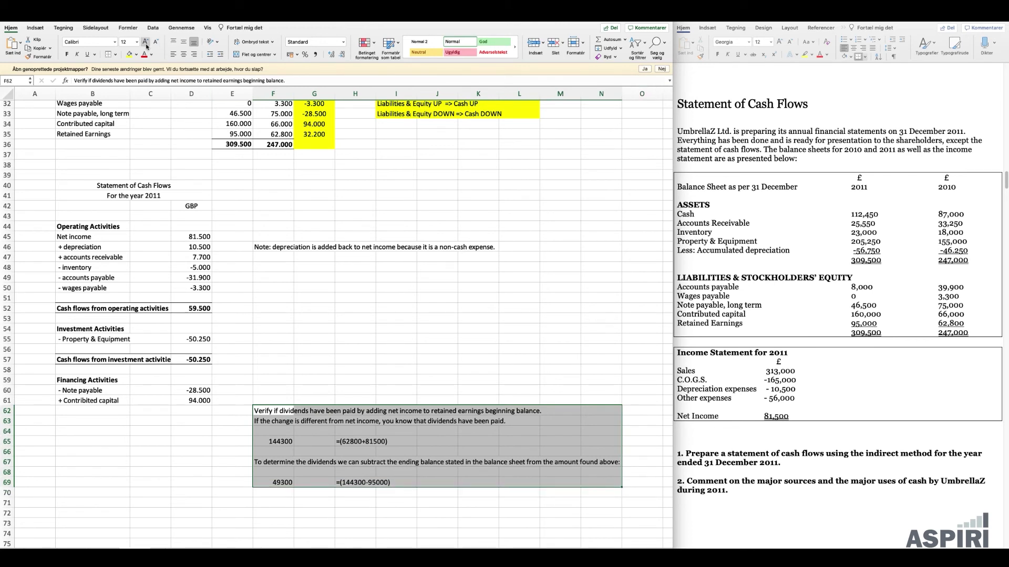
pyautogui.click(130, 54)
pyautogui.click(378, 362)
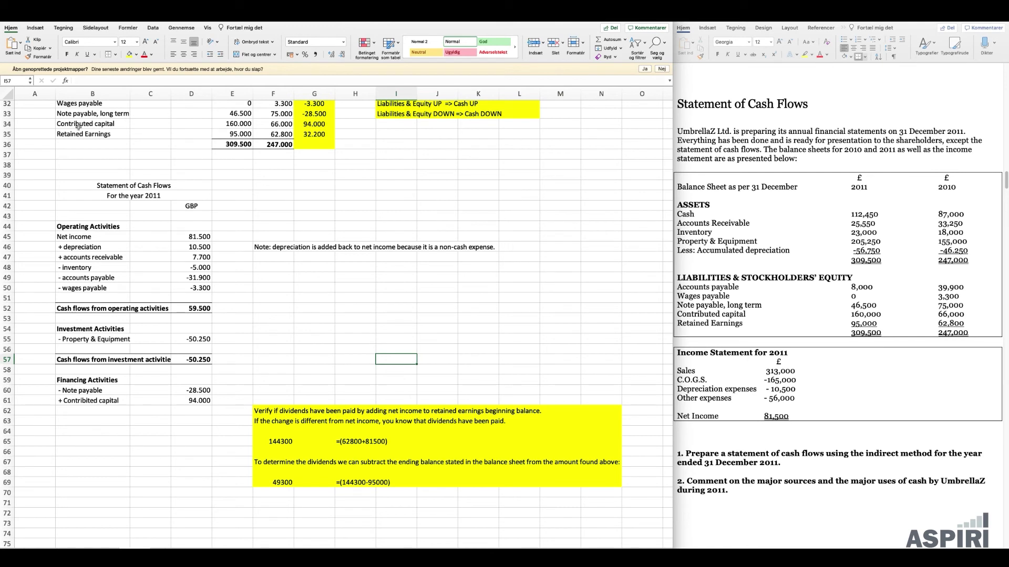
# Add the line "- dividends" in B62 under Financing Activities with -49.300 in D62.
pyautogui.moveTo(65, 135); pyautogui.dragTo(318, 134)
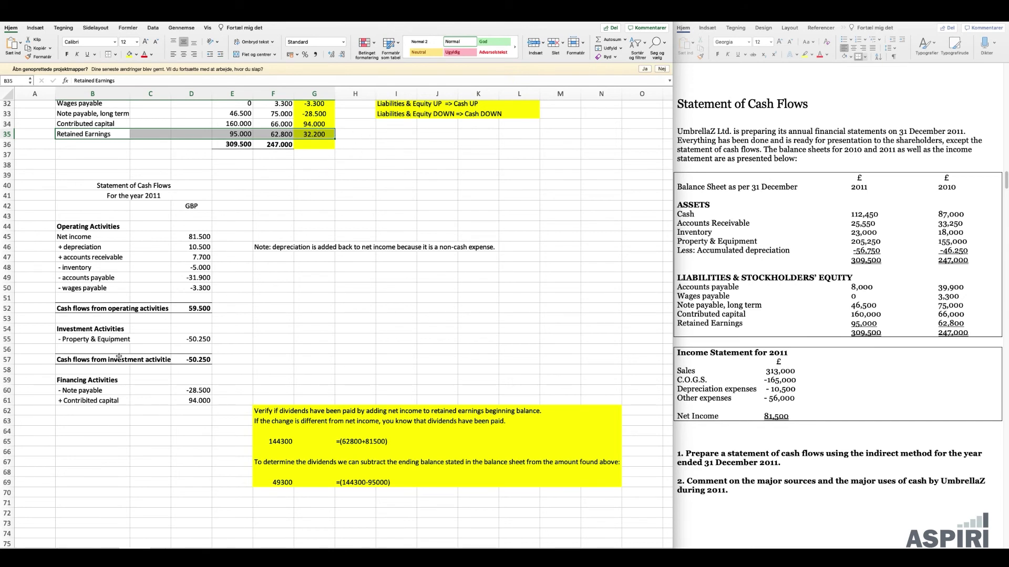
pyautogui.click(100, 407)
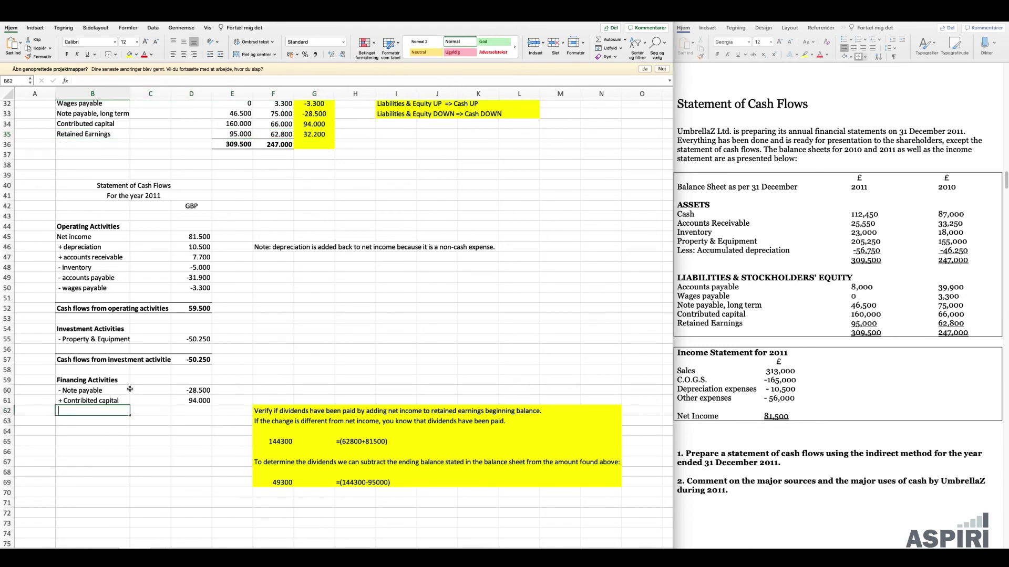
pyautogui.write('- dividends')
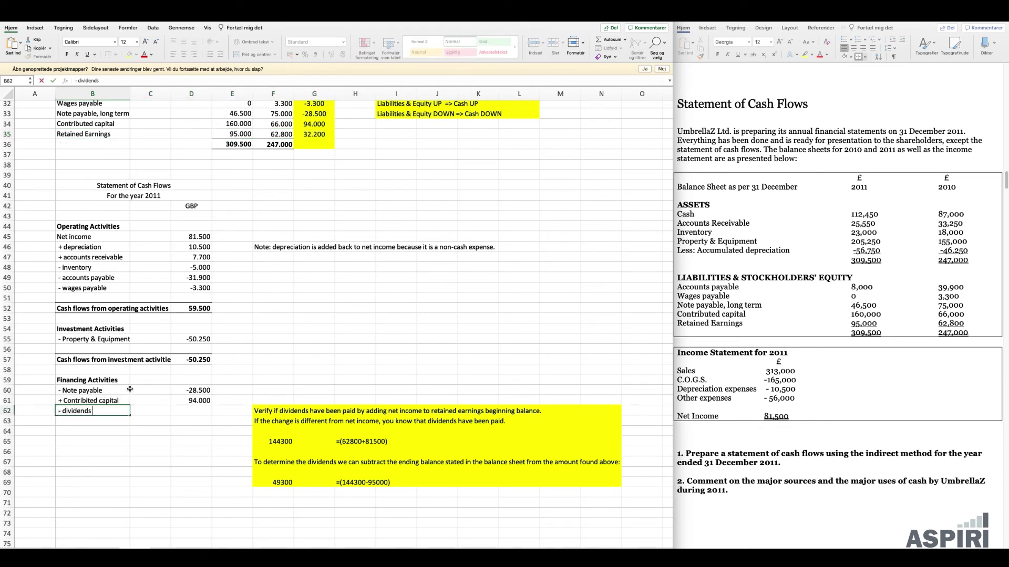
pyautogui.press('Tab')
pyautogui.press('Tab')
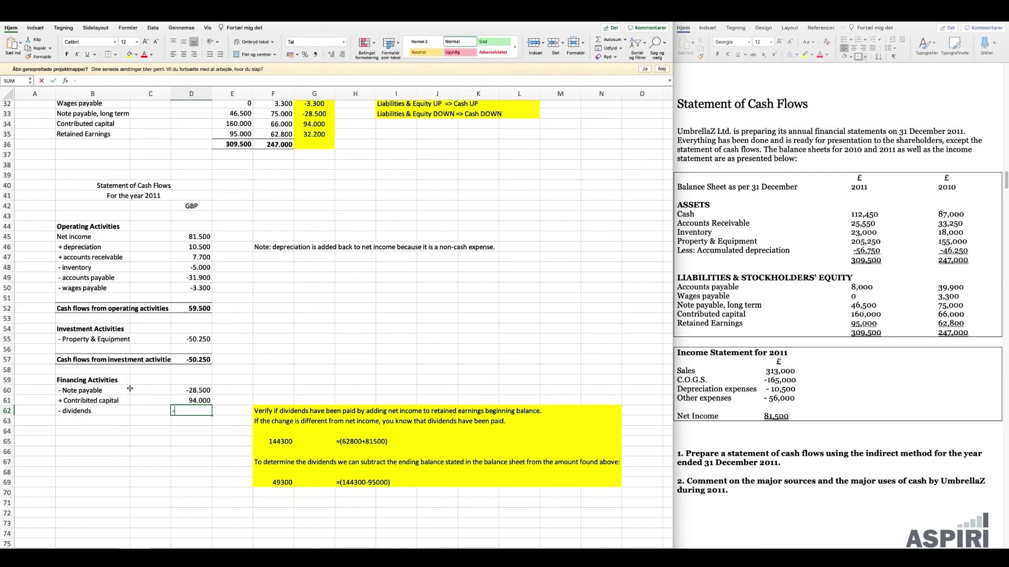
pyautogui.write('-49.300')
pyautogui.press('Return')
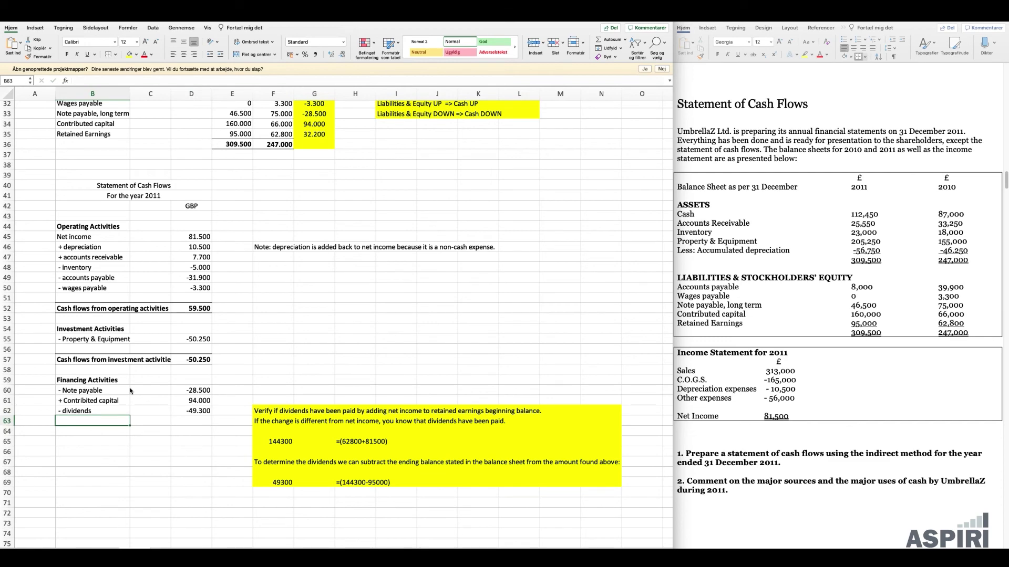
# Copy the investment activities total row B57:D57 to row 64 and change its label to "Cash flows from financing activities".
pyautogui.scroll(5, 134, 183)
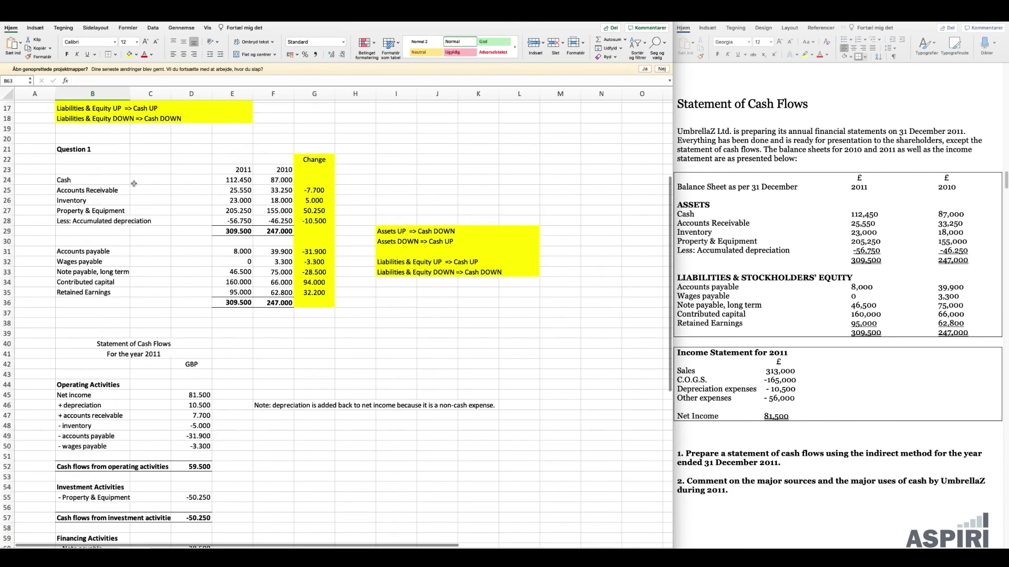
pyautogui.scroll(-5, 75, 346)
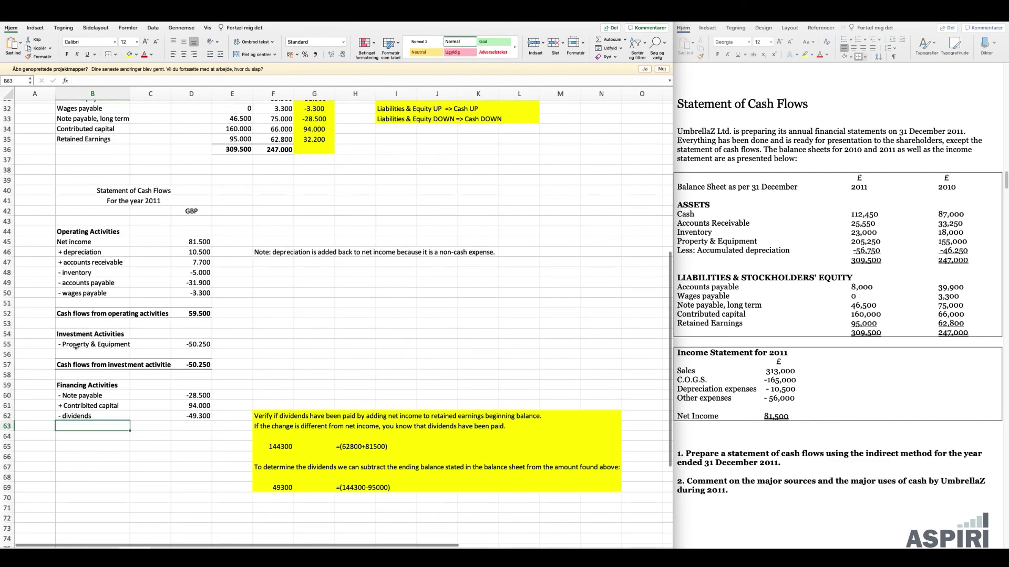
pyautogui.moveTo(75, 365); pyautogui.dragTo(192, 365)
pyautogui.hotkey('ctrl', 'c')
pyautogui.click(86, 436)
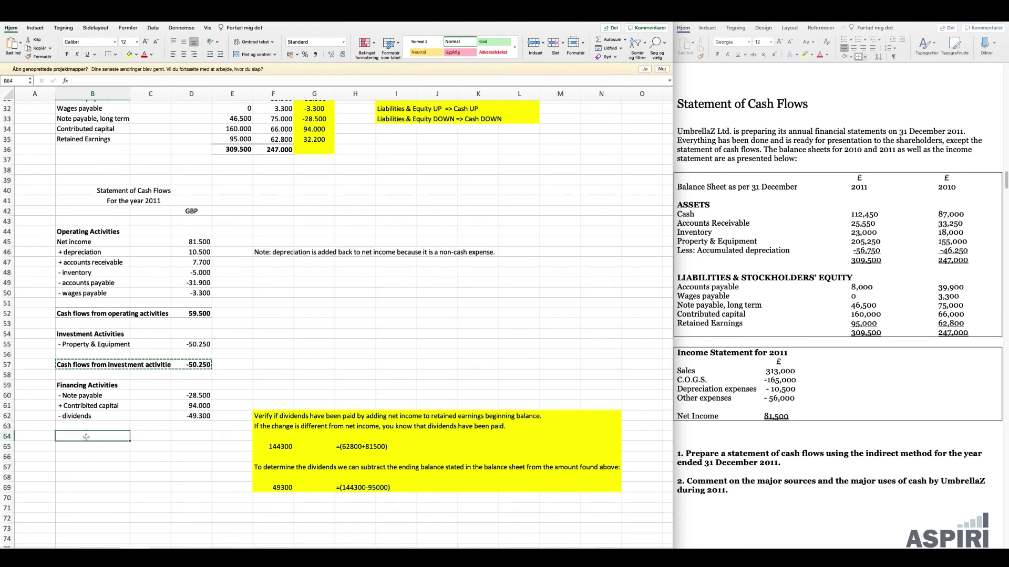
pyautogui.hotkey('ctrl', 'v')
pyautogui.doubleClick(116, 80)
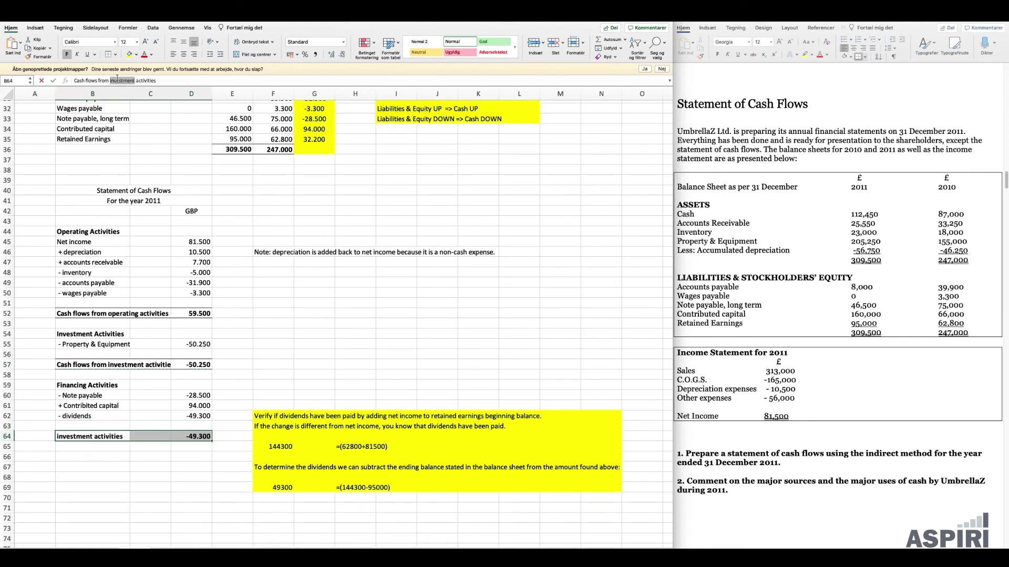
pyautogui.write('financing')
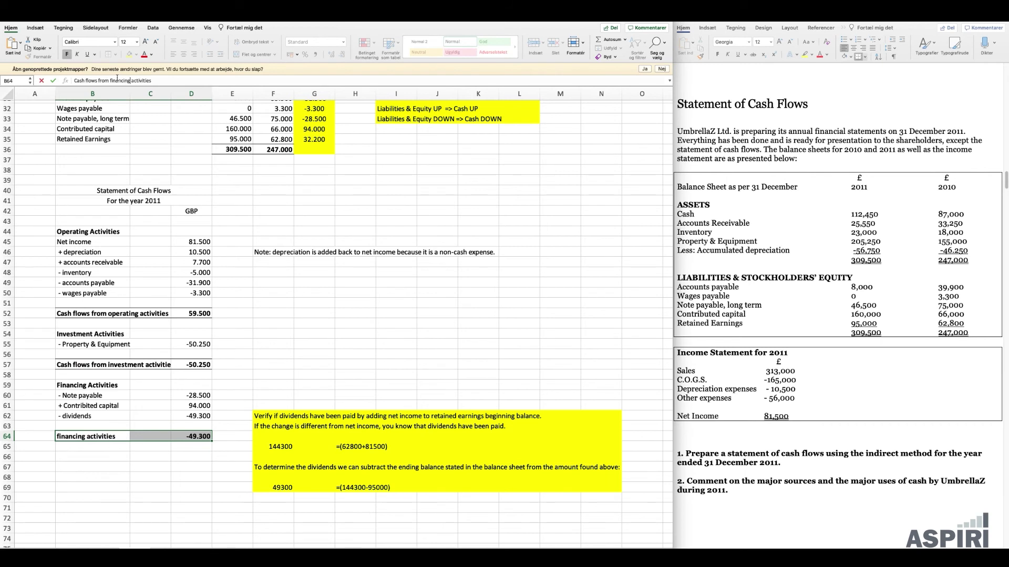
pyautogui.press('Return')
# Extend the SUM formula in D64 to cover all the financing items in D60:D62.
pyautogui.click(199, 436)
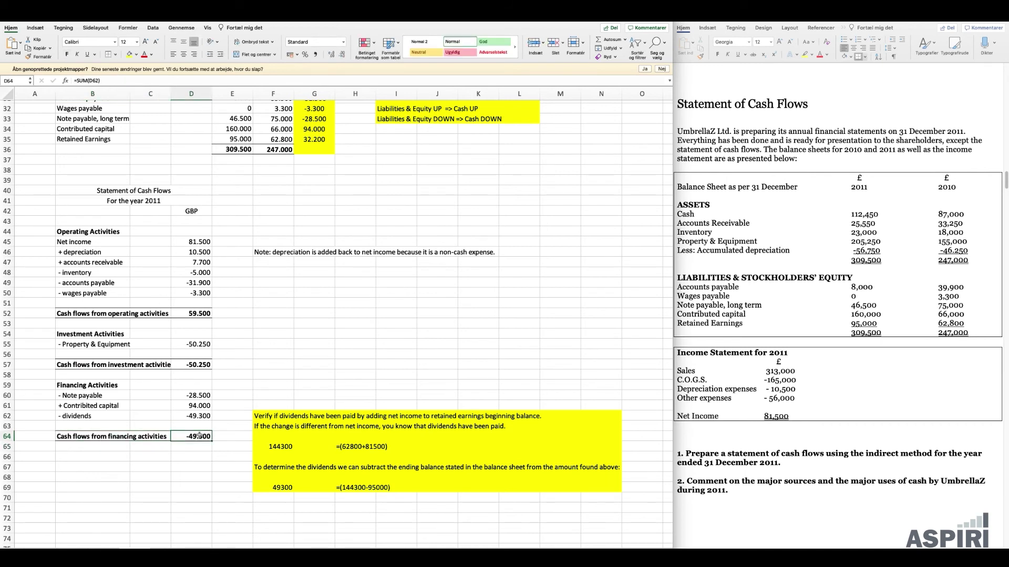
pyautogui.press('Up')
pyautogui.press('Up')
pyautogui.press('Up')
pyautogui.press('Up')
pyautogui.press('Up')
pyautogui.press('Up')
pyautogui.press('Up')
pyautogui.press('Up')
pyautogui.press('Up')
pyautogui.press('Up')
pyautogui.press('Up')
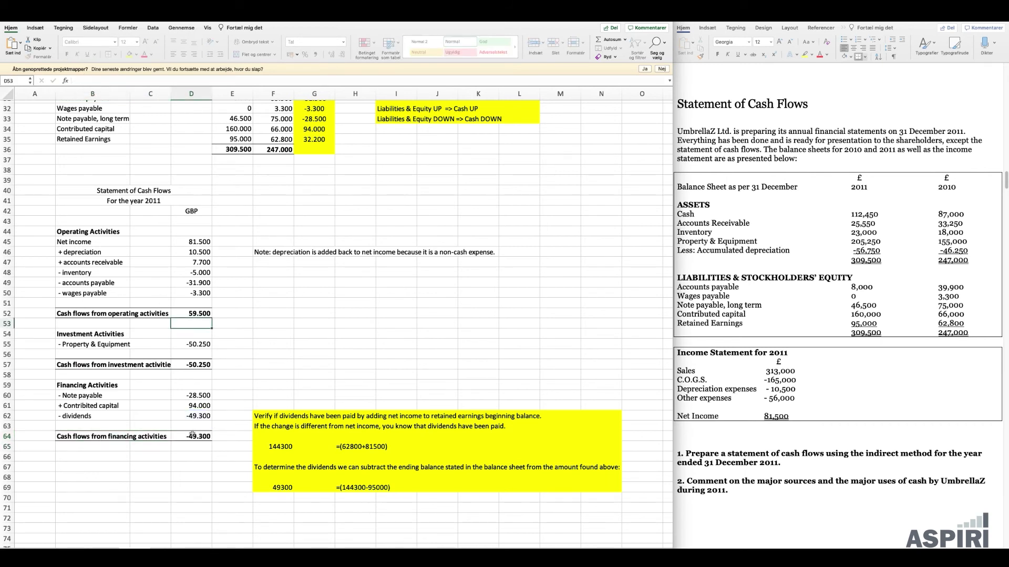
pyautogui.doubleClick(192, 435)
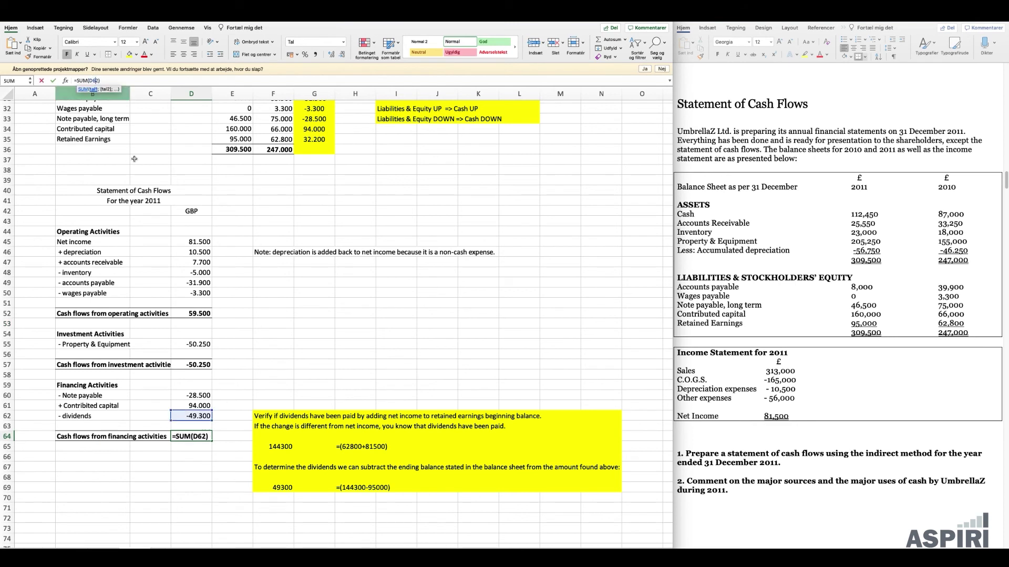
pyautogui.moveTo(211, 411); pyautogui.dragTo(205, 398)
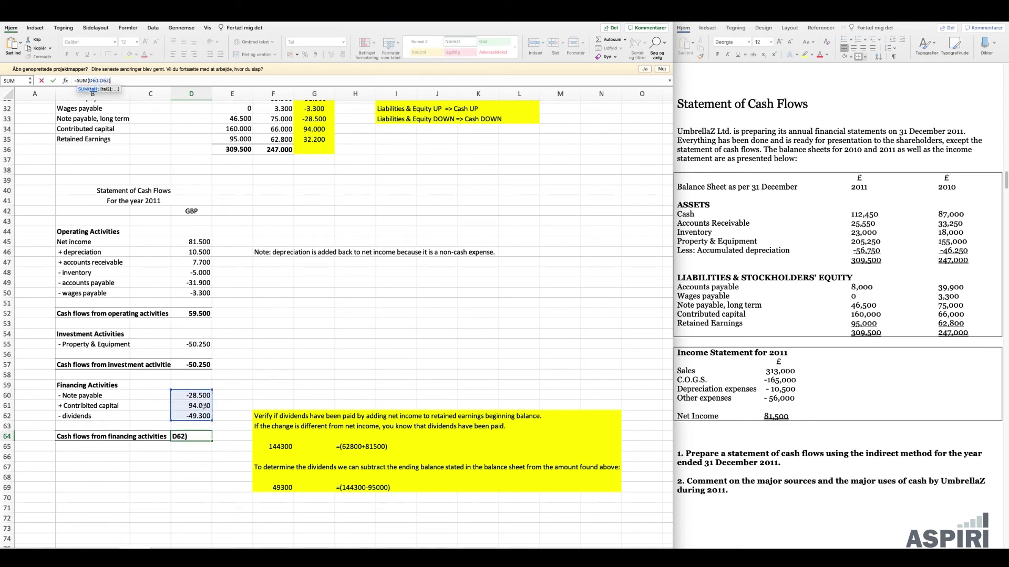
pyautogui.press('Return')
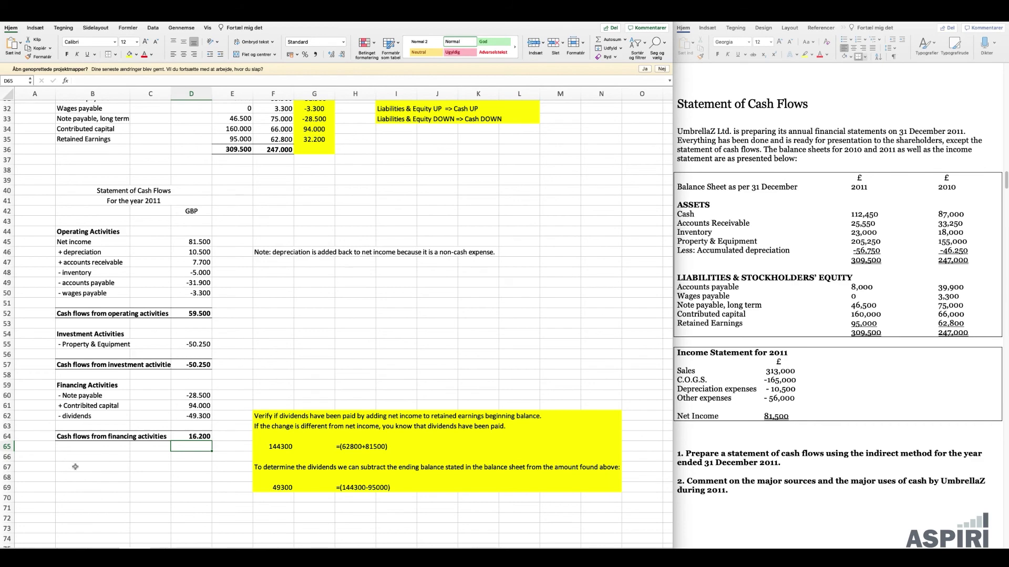
# Add the label "Total Cash flows" in B66 below the financing activities total.
pyautogui.scroll(-1, 78, 435)
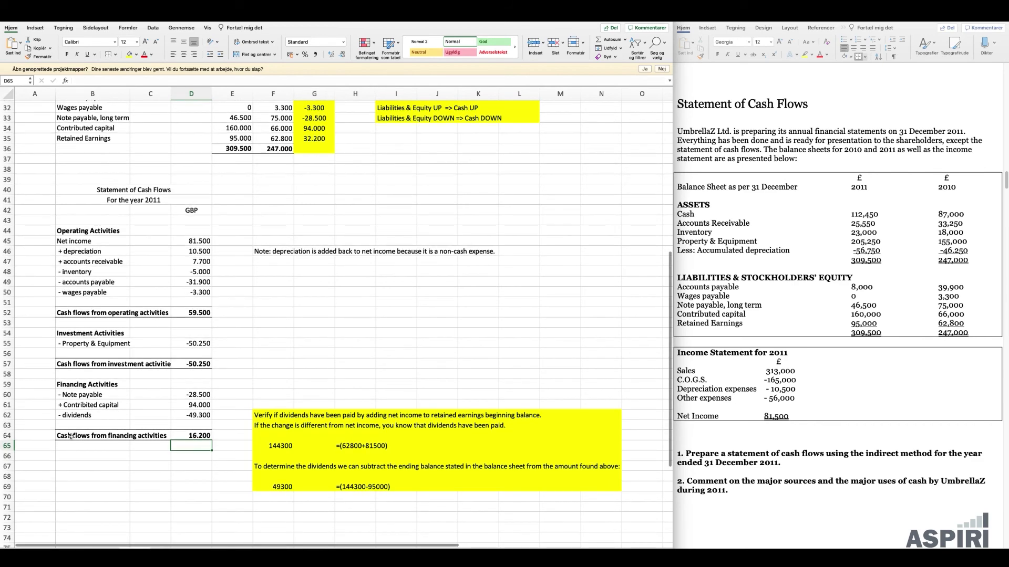
pyautogui.click(66, 456)
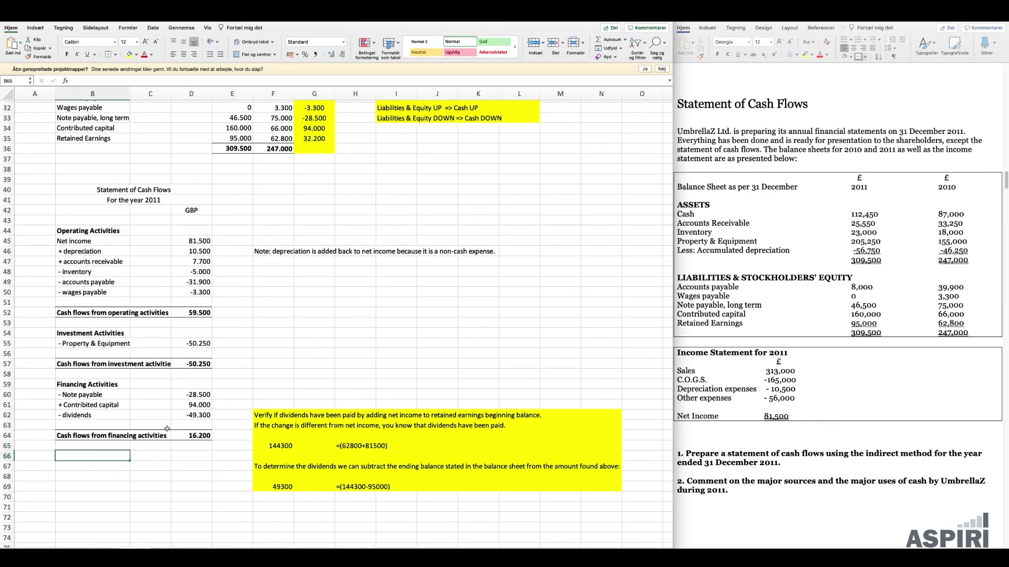
pyautogui.write('Total Cash flows')
pyautogui.press('Tab')
pyautogui.press('Tab')
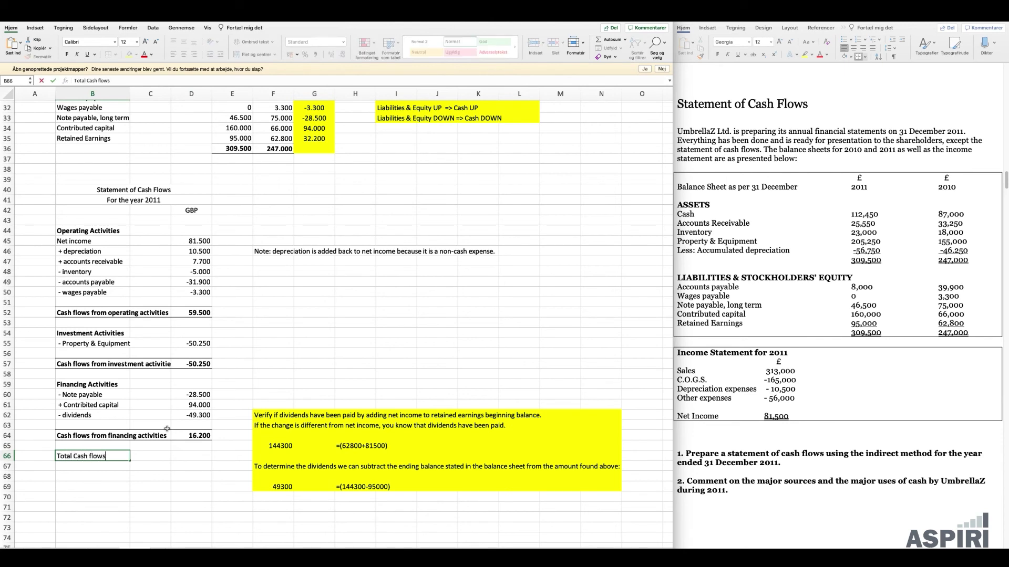
# Enter =(D52+D57+D64) in D66 to add up the operating, investment and financing cash flows.
pyautogui.write('=(')
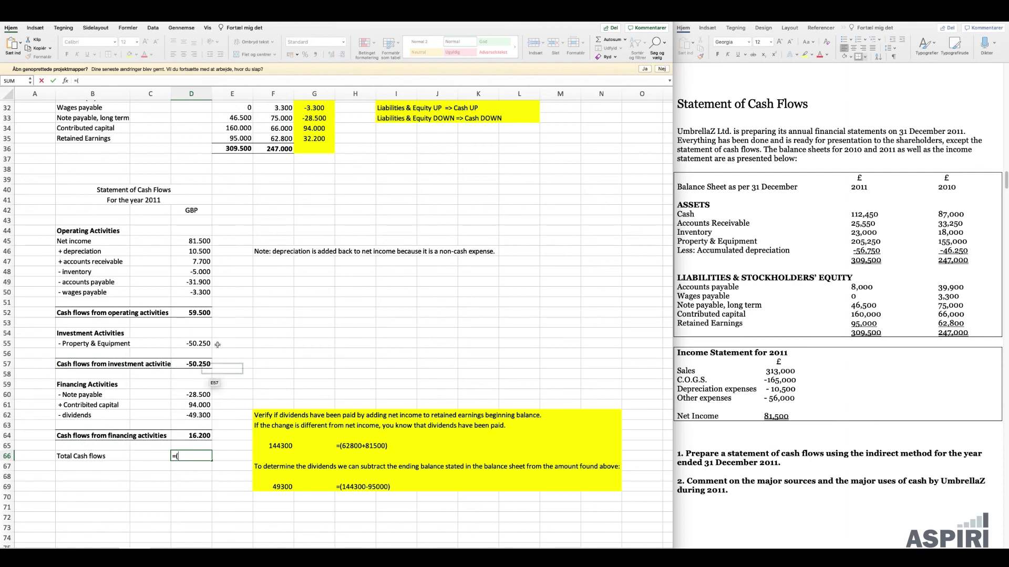
pyautogui.click(199, 312)
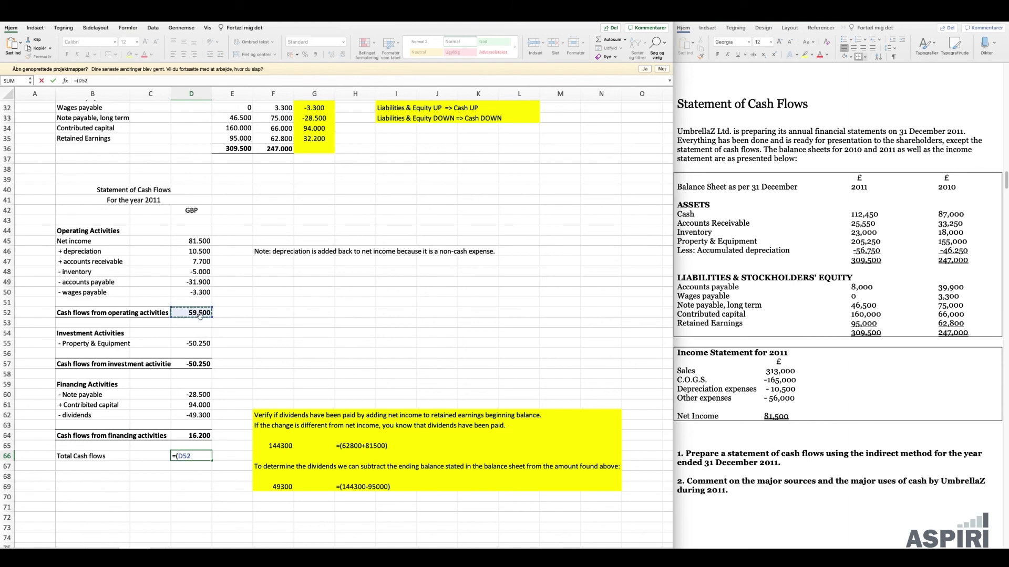
pyautogui.write('+')
pyautogui.click(198, 364)
pyautogui.write('+')
pyautogui.click(195, 437)
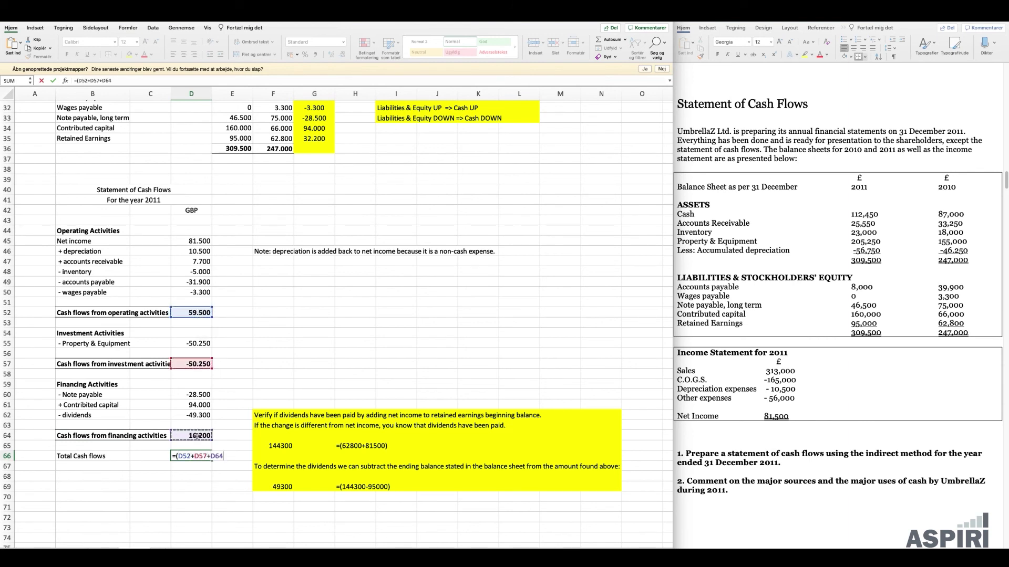
pyautogui.write(')')
pyautogui.press('Return')
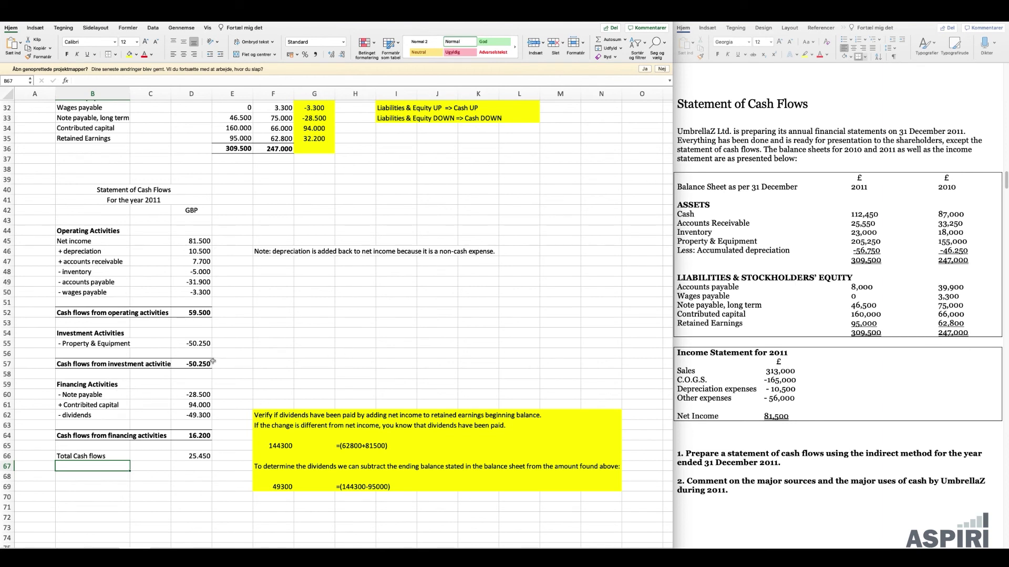
# Add the line "+ Beginning cash balance" in B67 with the 2010 cash amount of 87000 in D67.
pyautogui.write('+')
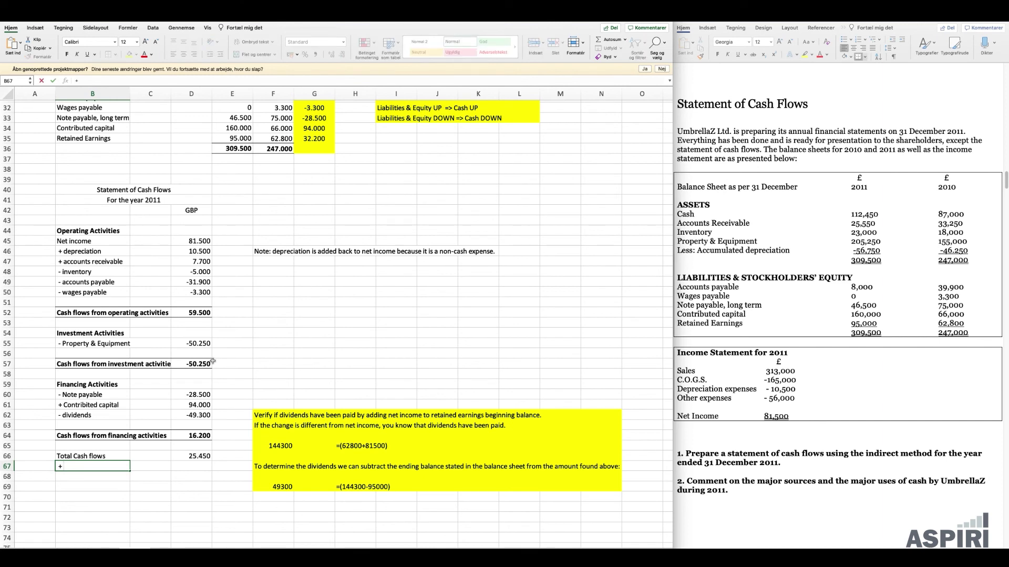
pyautogui.write(' Beginning balance')
pyautogui.press('BackSpace')
pyautogui.press('BackSpace')
pyautogui.press('BackSpace')
pyautogui.press('BackSpace')
pyautogui.press('BackSpace')
pyautogui.press('BackSpace')
pyautogui.press('BackSpace')
pyautogui.press('BackSpace')
pyautogui.press('BackSpace')
pyautogui.write('ng cash balance')
pyautogui.press('Tab')
pyautogui.press('Tab')
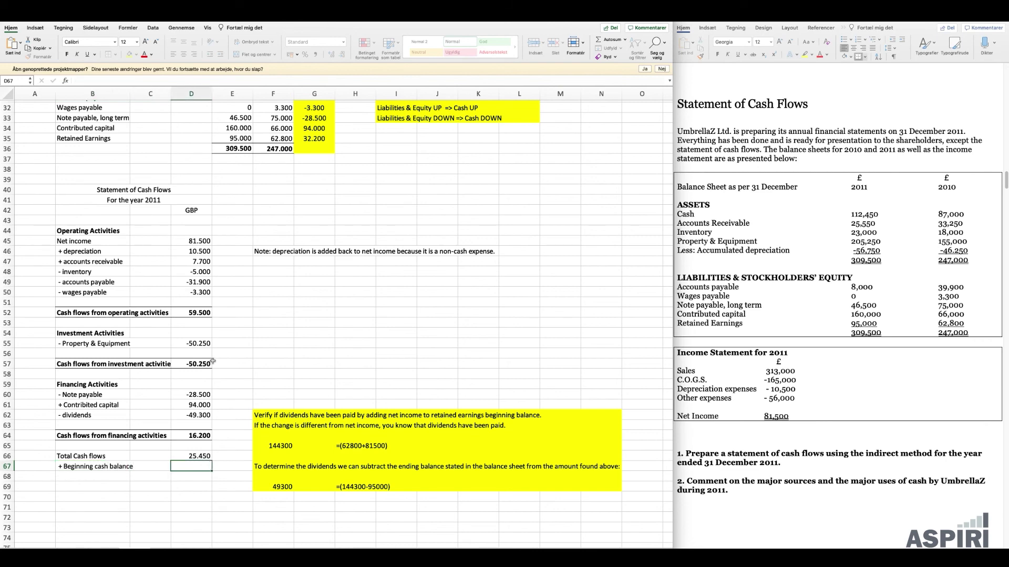
pyautogui.scroll(5, 230, 300)
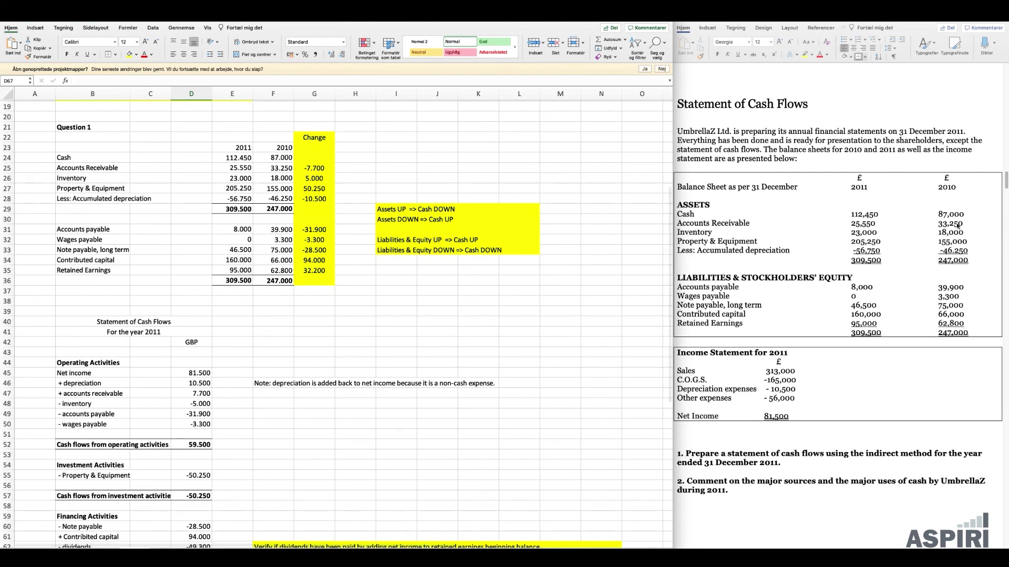
pyautogui.scroll(-5, 260, 380)
pyautogui.write('87000')
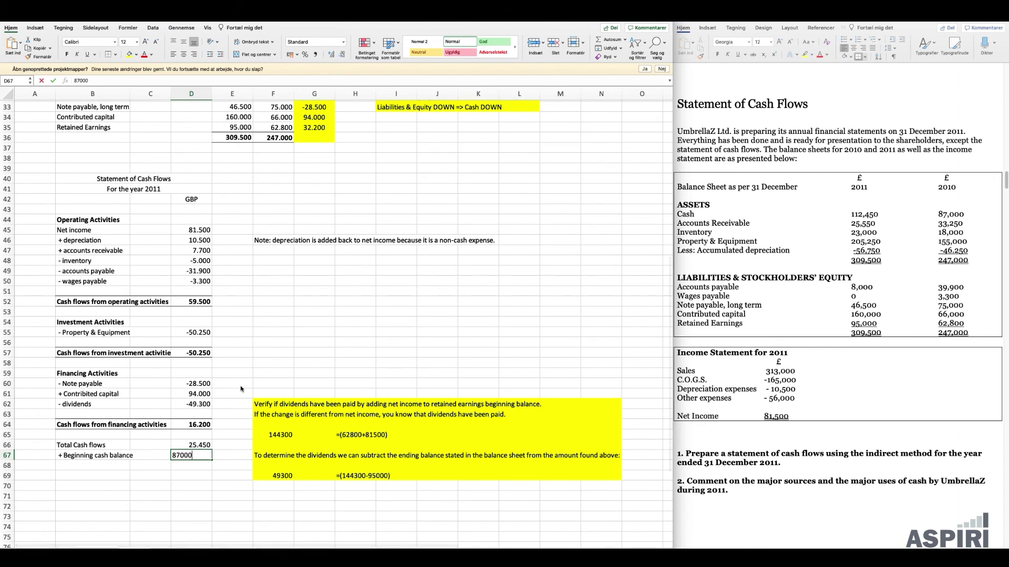
pyautogui.press('Return')
# Add the label "= Ending cash balance" in B68.
pyautogui.press('F2')
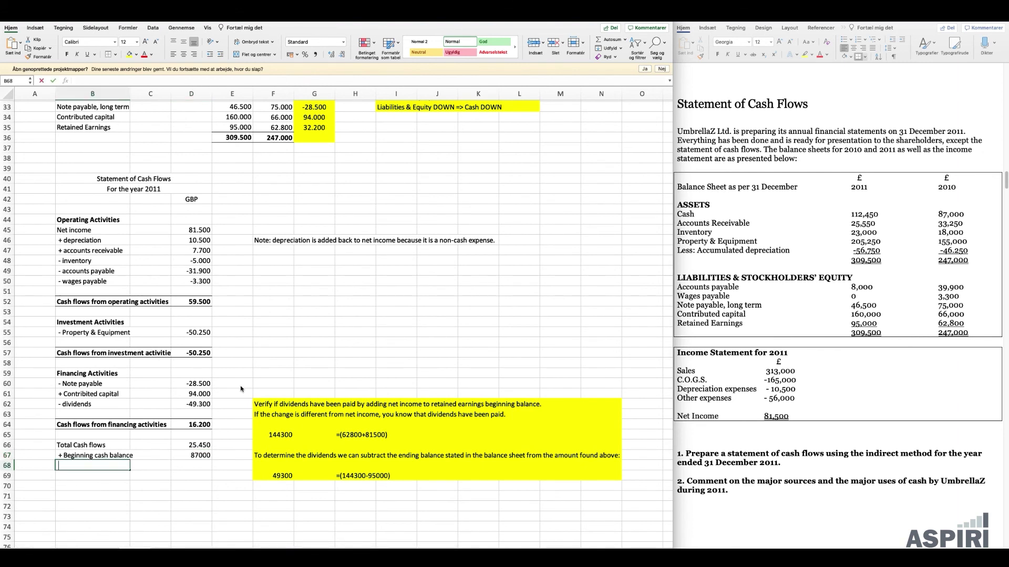
pyautogui.write('= Ending b')
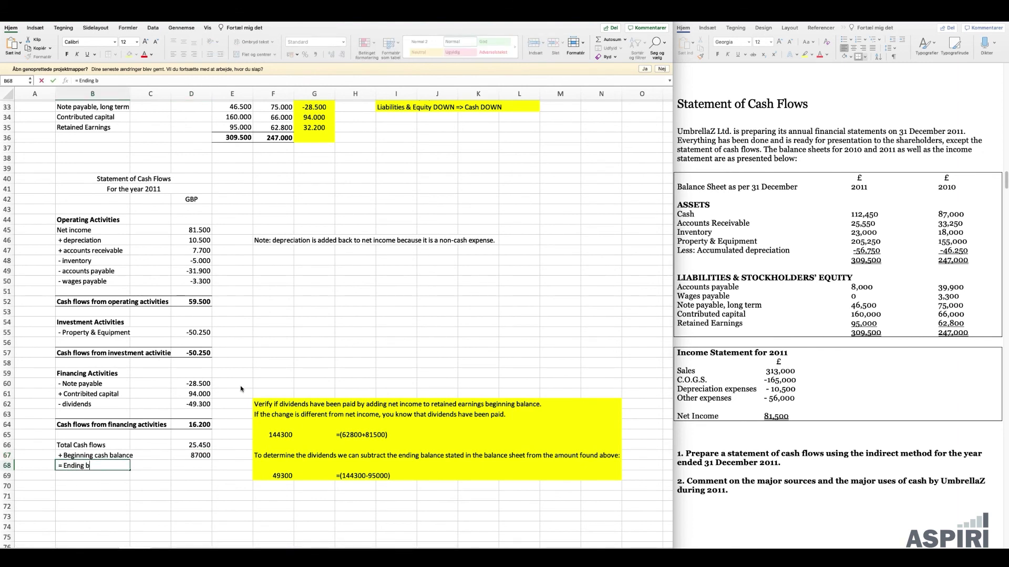
pyautogui.press('BackSpace')
pyautogui.write('cash')
pyautogui.write('e')
pyautogui.press('Tab')
pyautogui.press('Tab')
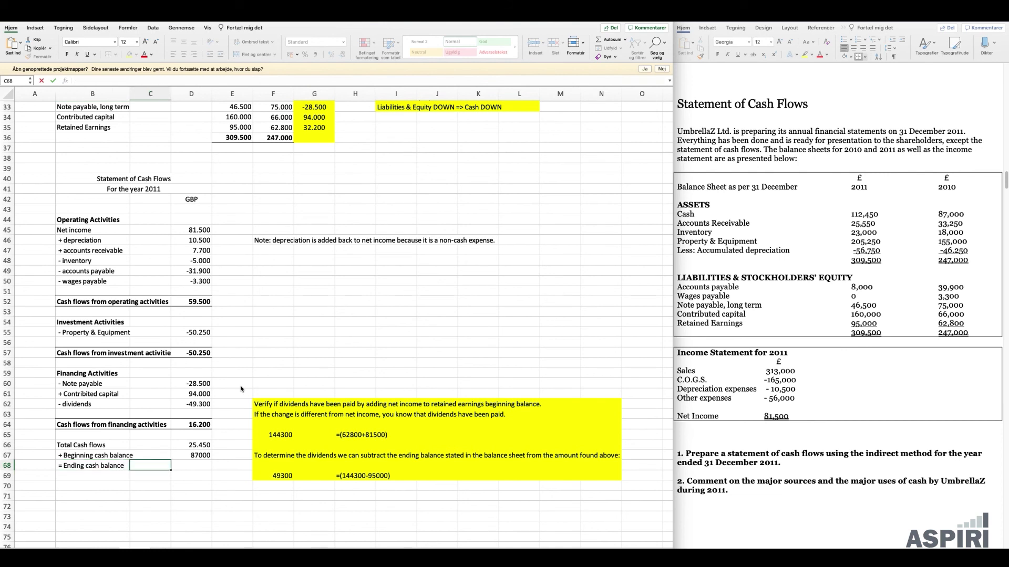
# Enter =(D66+D67) in D68 to calculate the ending cash balance.
pyautogui.write('=(')
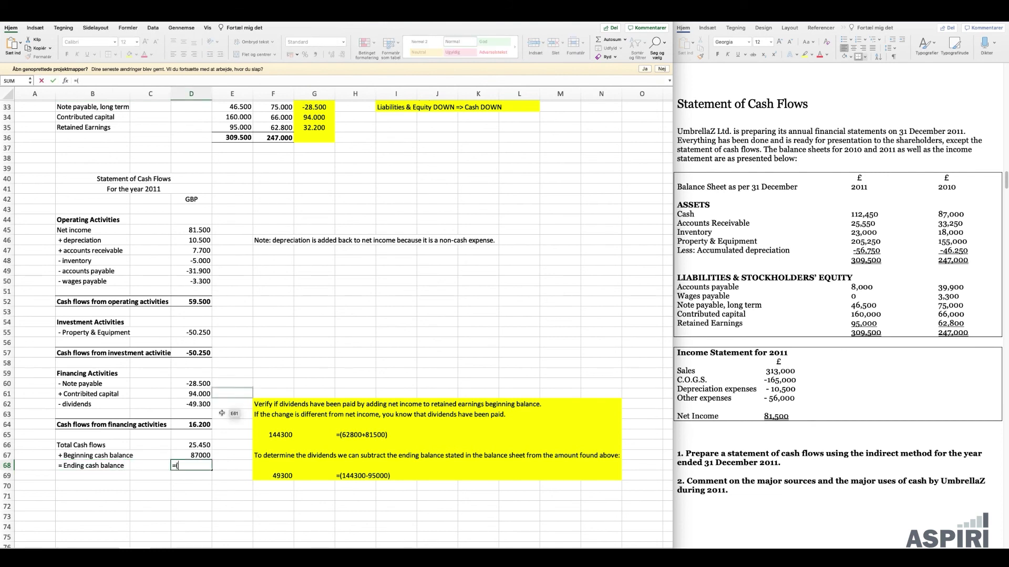
pyautogui.click(193, 445)
pyautogui.write('+')
pyautogui.click(197, 458)
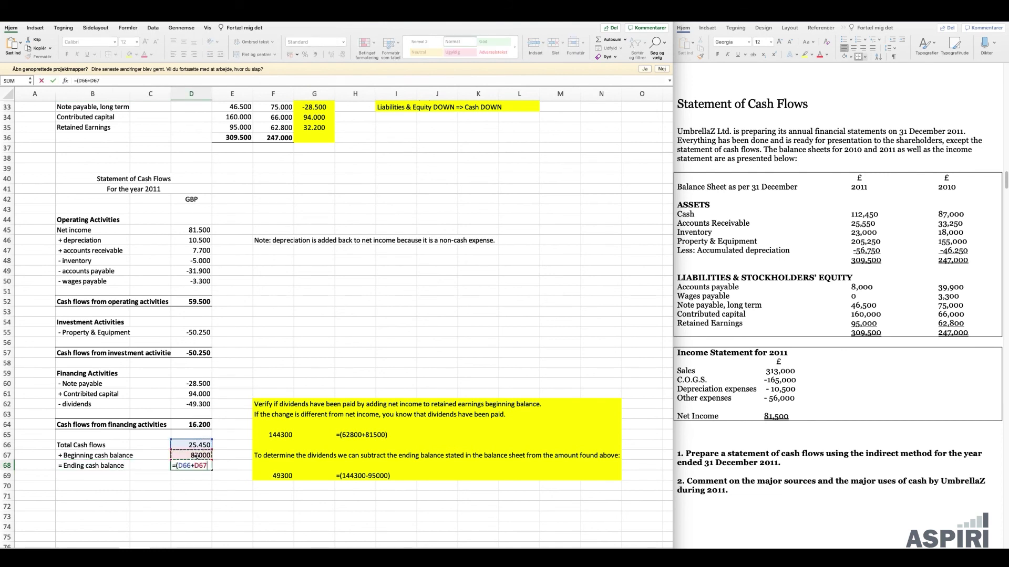
pyautogui.write(')')
pyautogui.press('Return')
# Format the beginning cash balance in D67 with a thousands separator and no decimals.
pyautogui.click(198, 458)
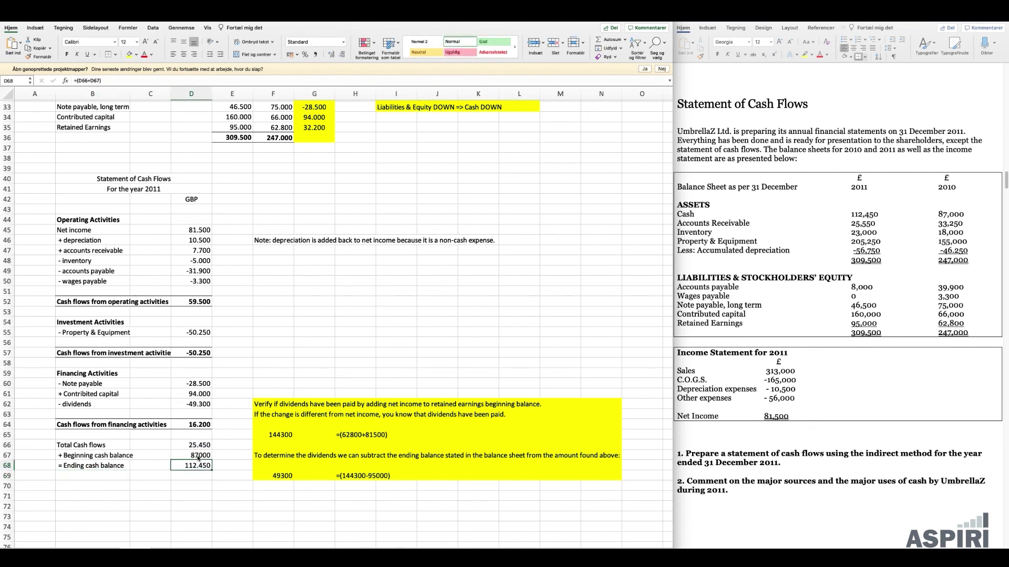
pyautogui.hotkey('ctrl', 'shift', '1')
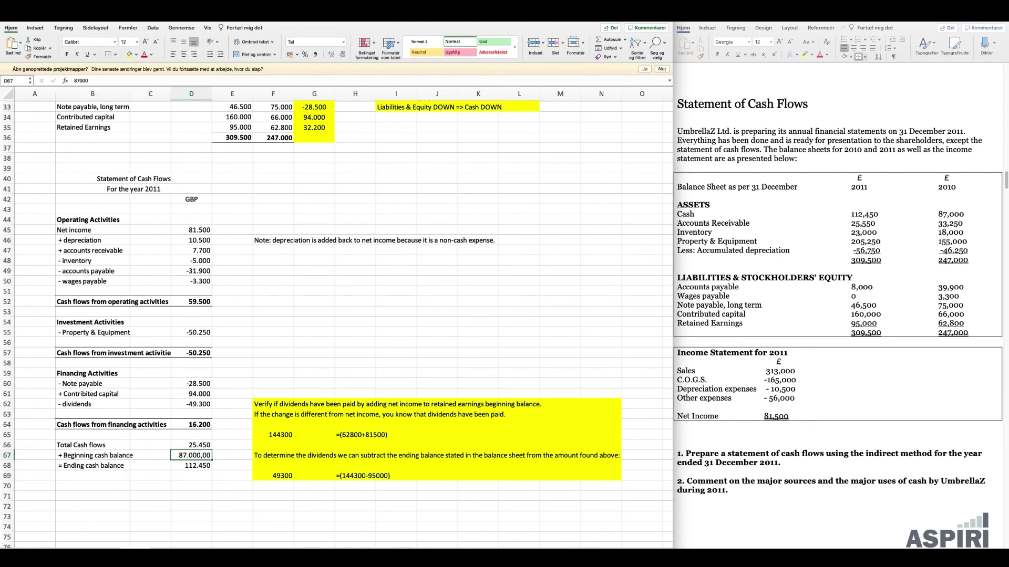
pyautogui.click(341, 55)
pyautogui.click(341, 54)
pyautogui.click(173, 498)
# Make the ending cash balance row B68:D68 bold with top and bottom borders.
pyautogui.click(195, 467)
pyautogui.moveTo(163, 467); pyautogui.dragTo(77, 471)
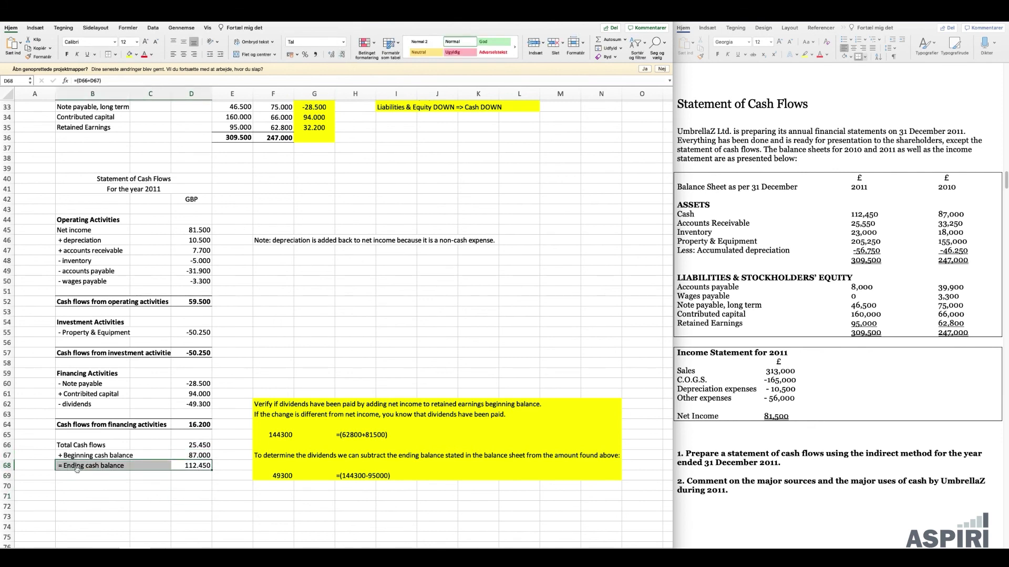
pyautogui.hotkey('ctrl', 'b')
pyautogui.click(84, 496)
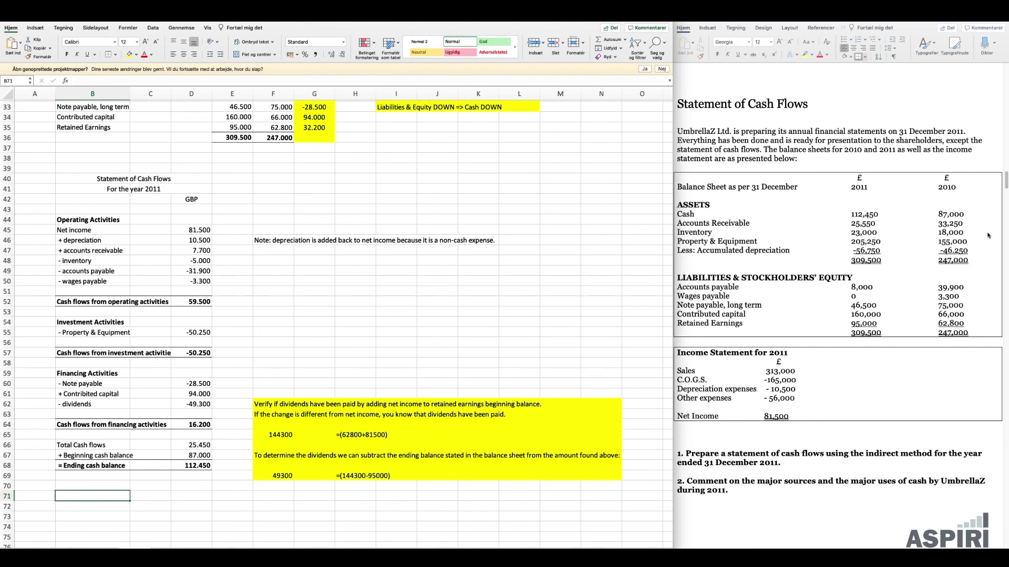
# Switch to the Word document and select the 2011 Cash amount in the balance sheet to check it against the ending cash balance.
pyautogui.click(860, 215)
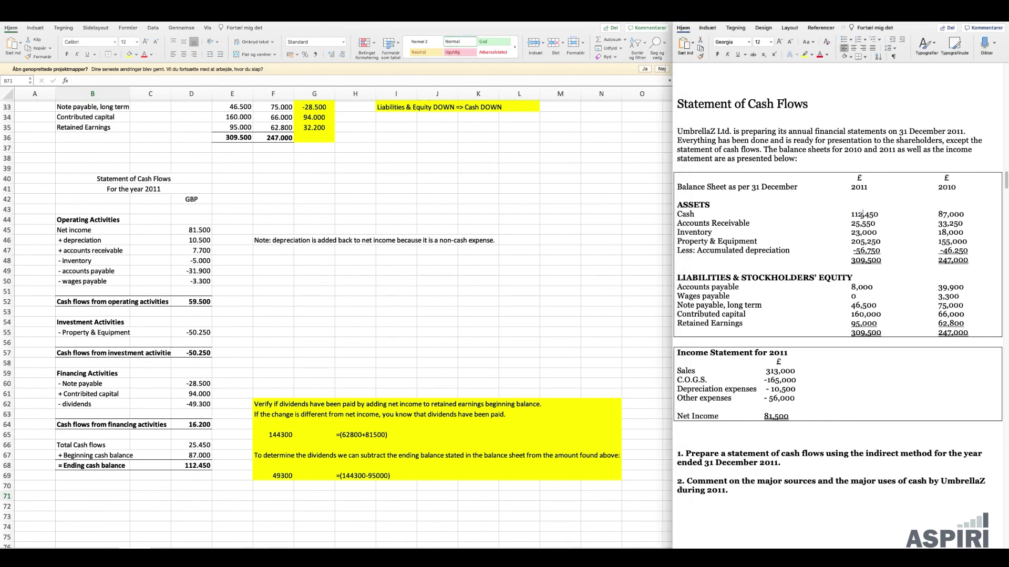
pyautogui.moveTo(879, 215); pyautogui.dragTo(844, 216)
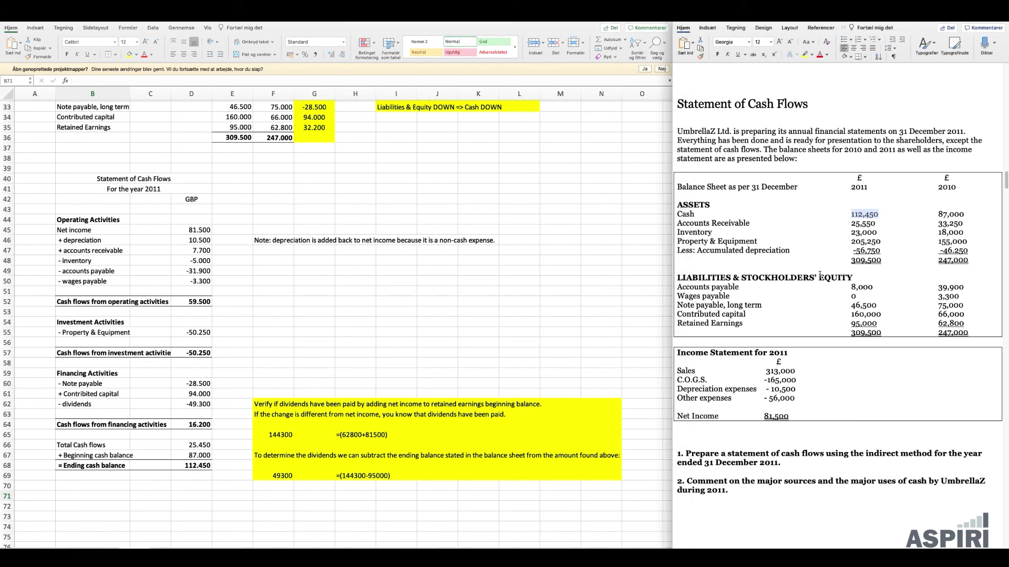